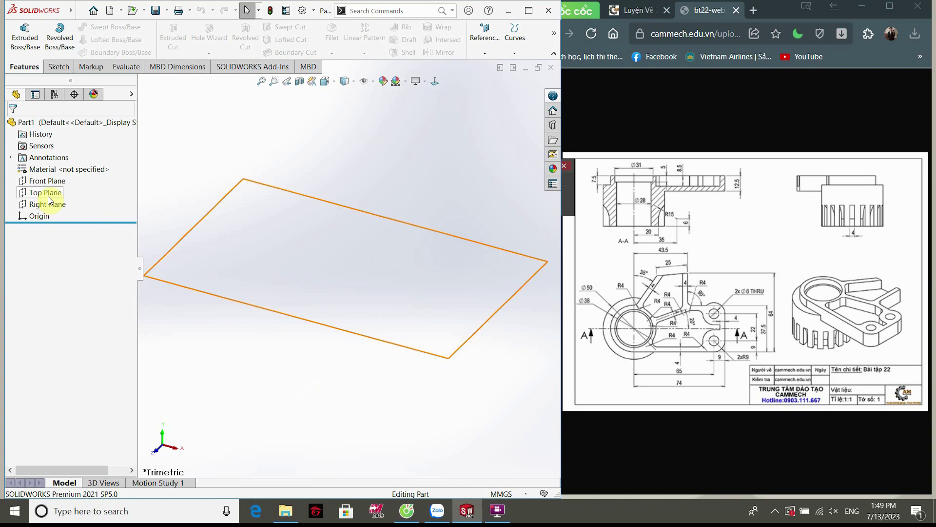
# Step: On the Top Plane, draw an outer and a smaller inner circle, both centred on the origin
pyautogui.click(46, 193)
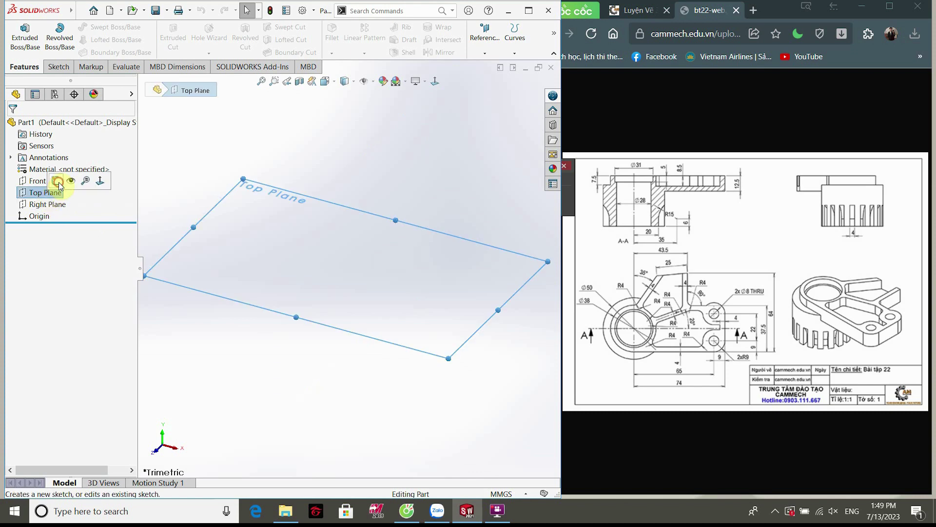
pyautogui.click(57, 182)
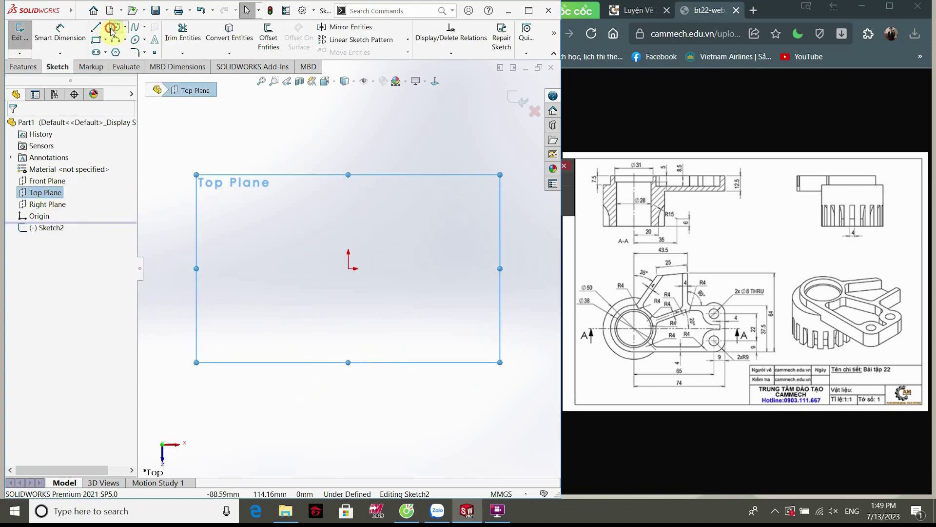
pyautogui.click(114, 28)
pyautogui.click(349, 267)
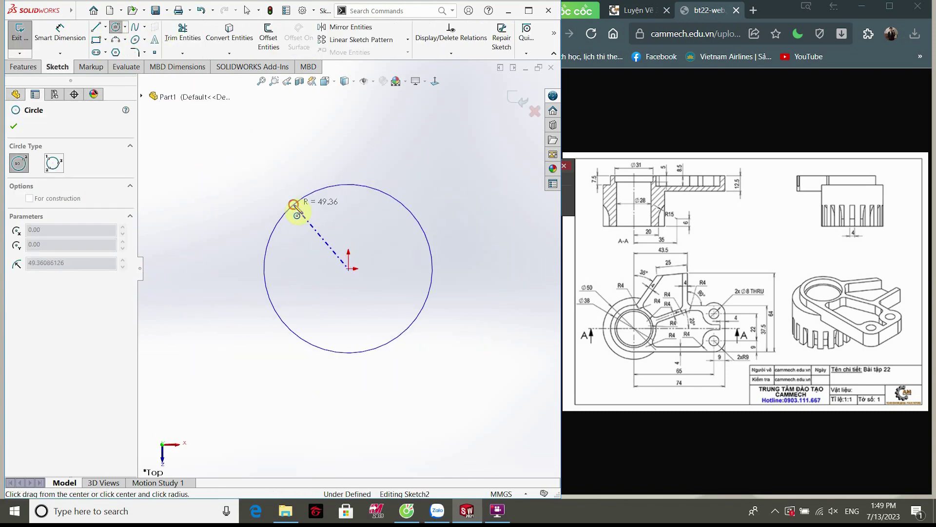
pyautogui.click(294, 205)
pyautogui.click(349, 268)
pyautogui.click(317, 239)
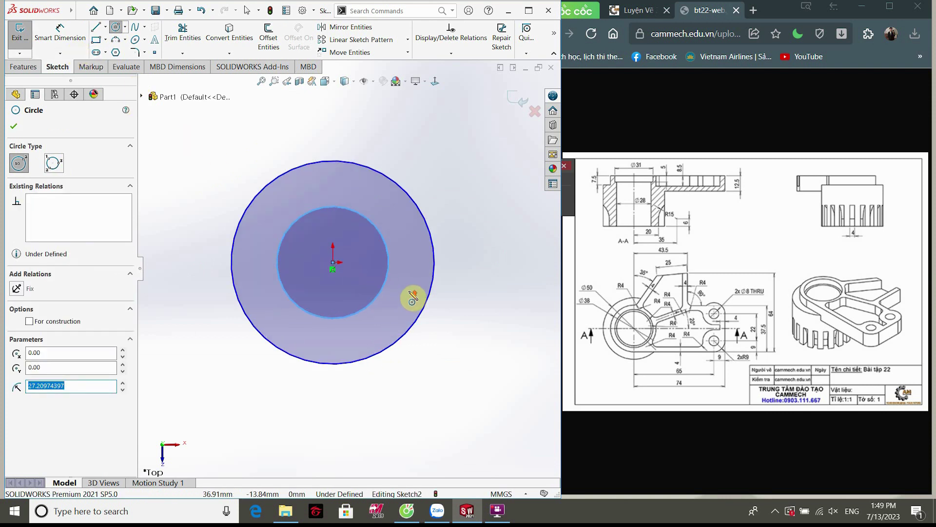
pyautogui.scroll(2, 412, 296)
pyautogui.click(95, 29)
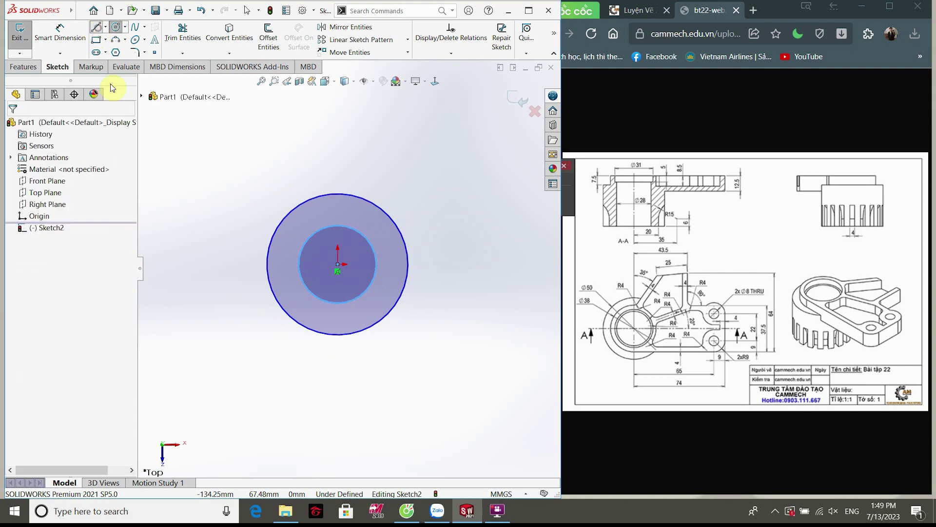
# Step: Draw the stepped line outline from the outer circle's bottom around and back onto the circle
pyautogui.click(337, 335)
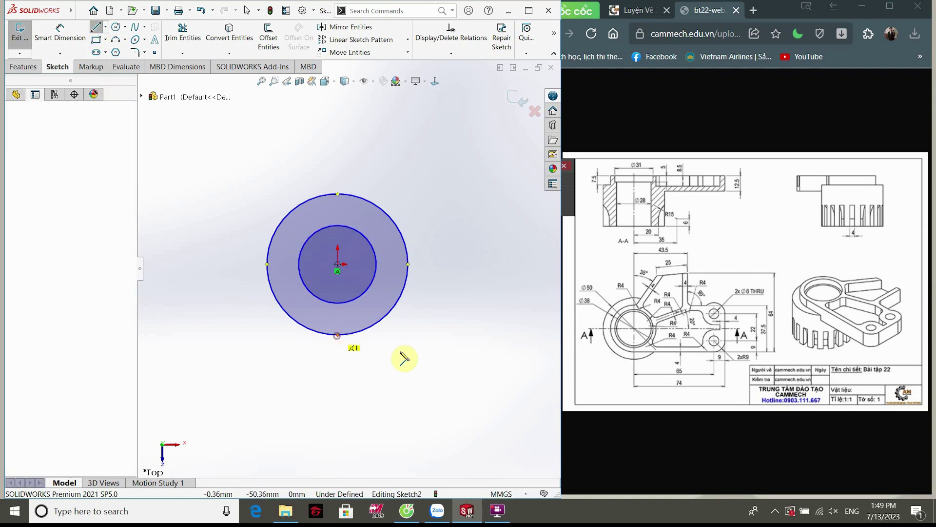
pyautogui.click(545, 335)
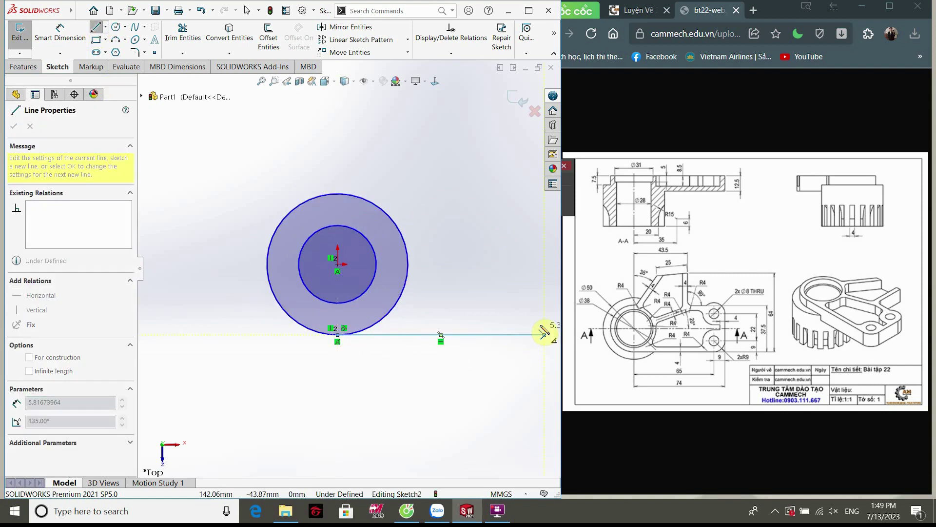
pyautogui.click(544, 181)
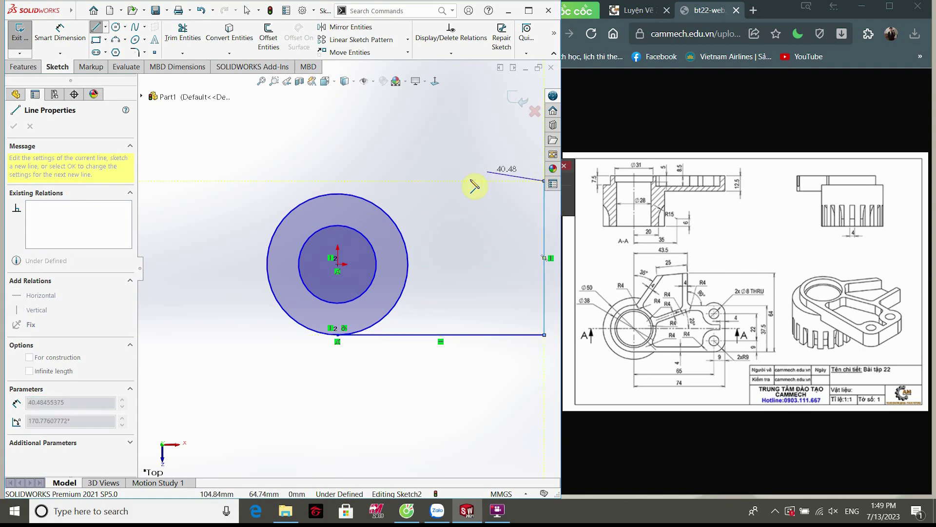
pyautogui.click(466, 181)
pyautogui.click(466, 84)
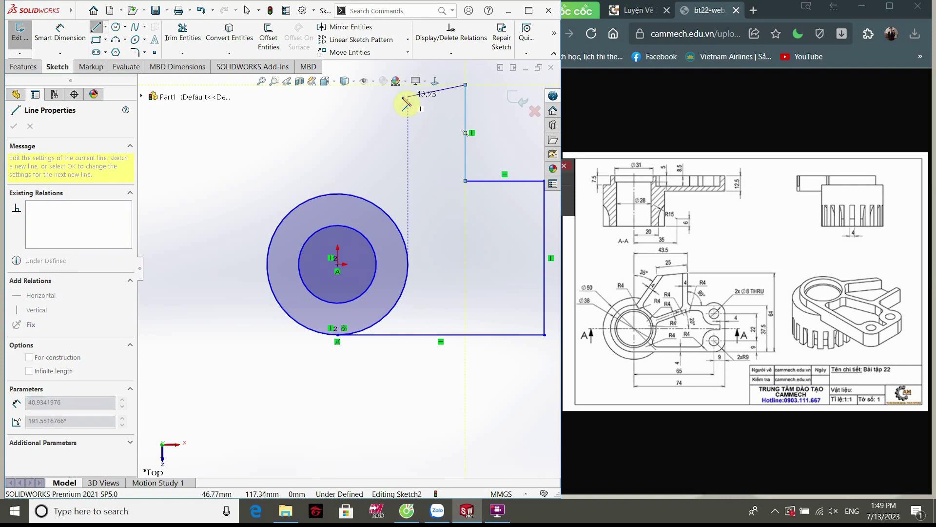
pyautogui.doubleClick(390, 96)
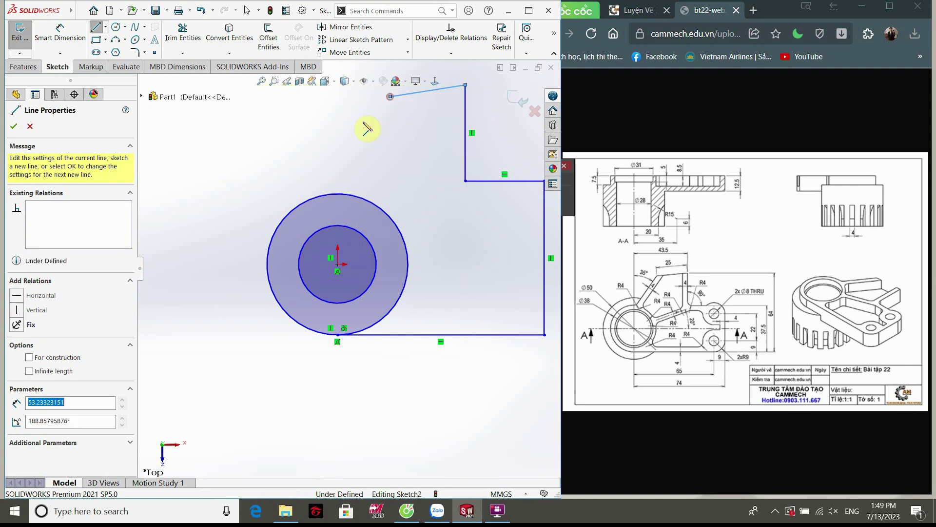
pyautogui.click(352, 195)
pyautogui.press('Escape')
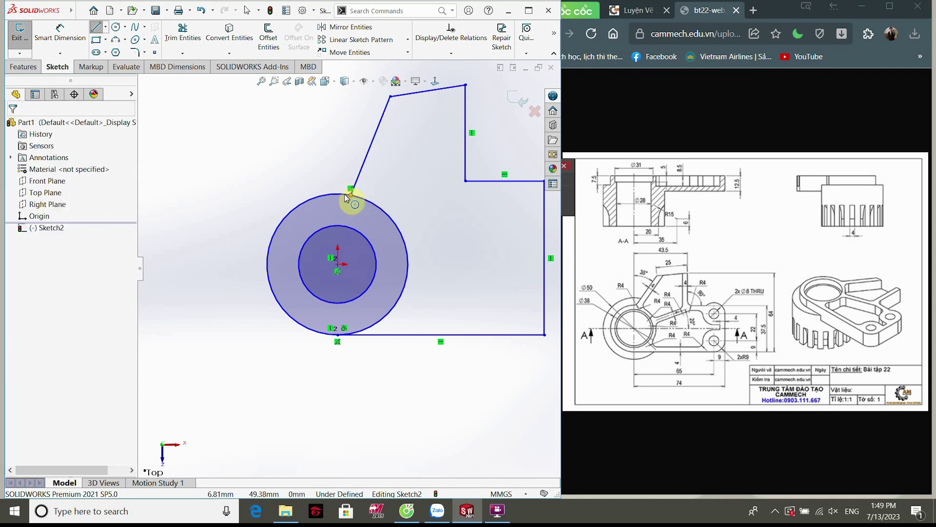
# Step: Add a vertical centerline from the origin up past the circle
pyautogui.click(98, 30)
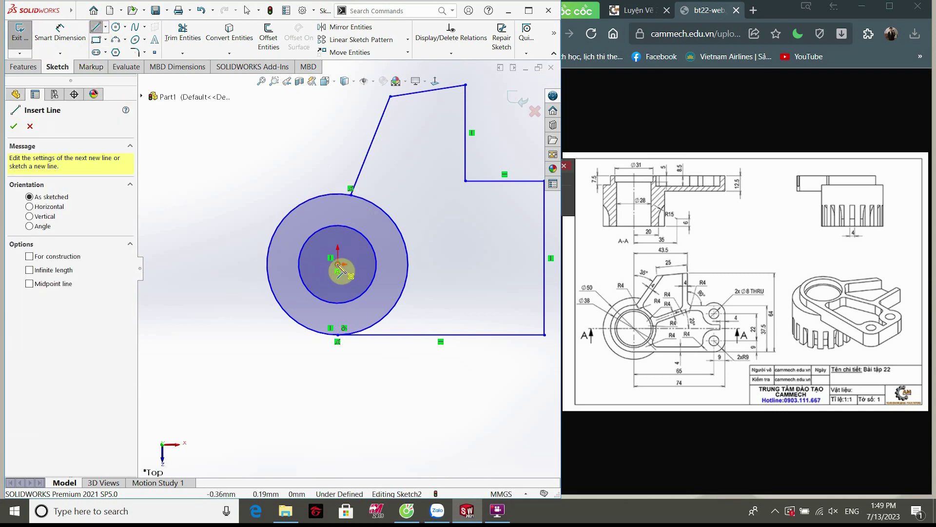
pyautogui.click(337, 264)
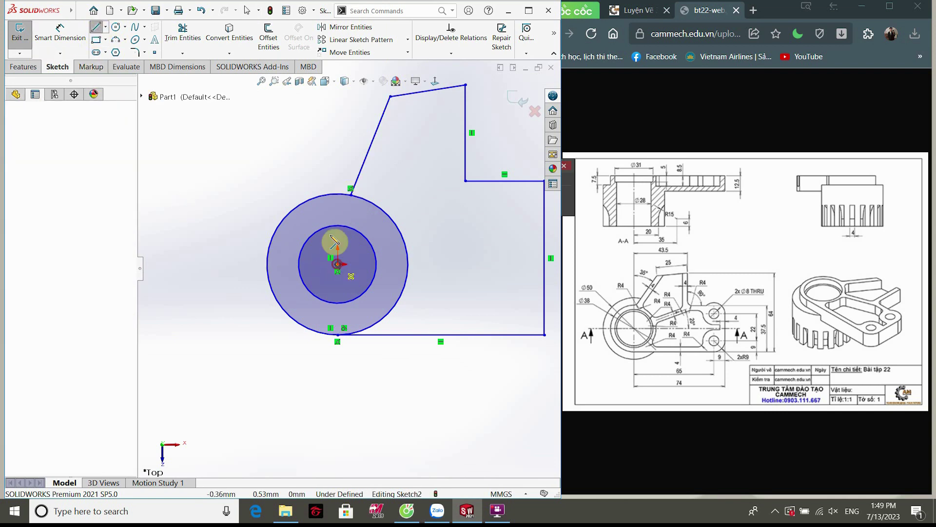
pyautogui.click(337, 97)
pyautogui.rightClick(355, 98)
pyautogui.click(359, 84)
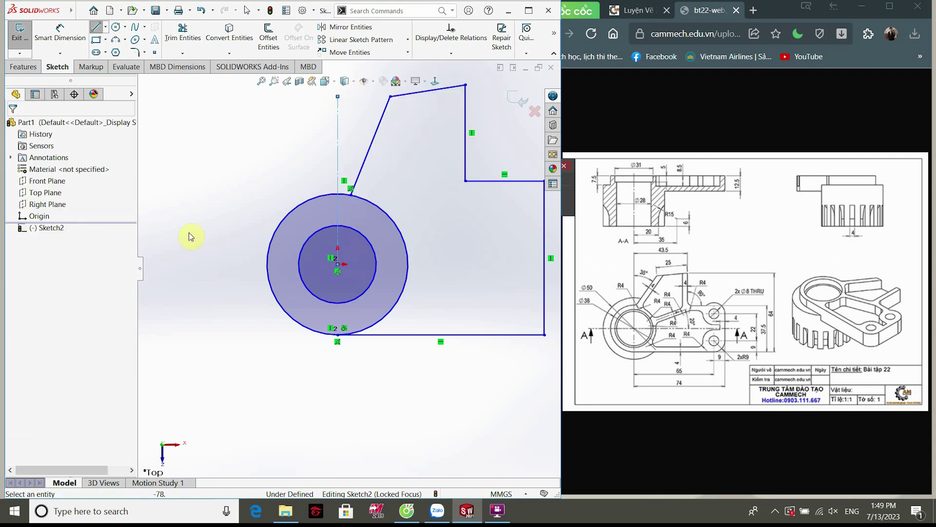
pyautogui.press('Escape')
# Step: Draw a horizontal line leftward from the origin and set it For construction
pyautogui.click(102, 26)
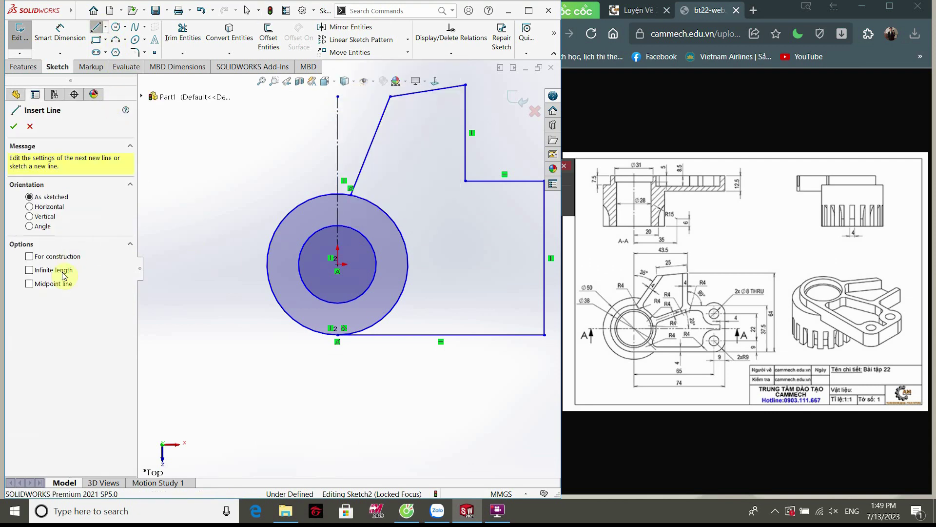
pyautogui.click(338, 264)
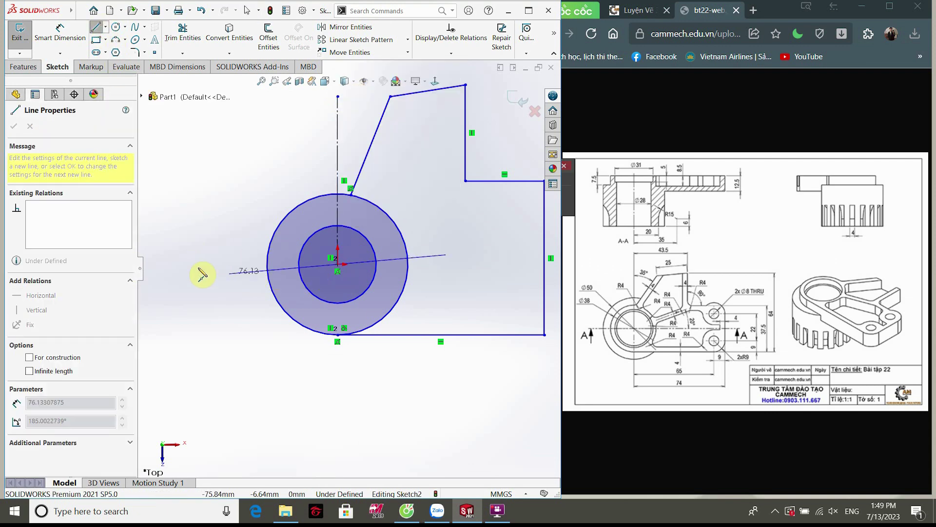
pyautogui.click(176, 264)
pyautogui.rightClick(176, 265)
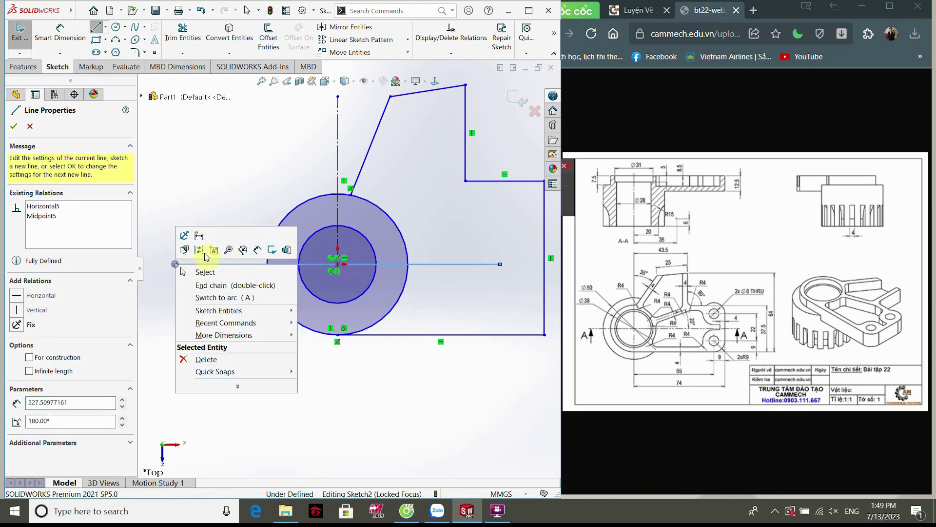
pyautogui.click(201, 251)
pyautogui.scroll(3, 338, 370)
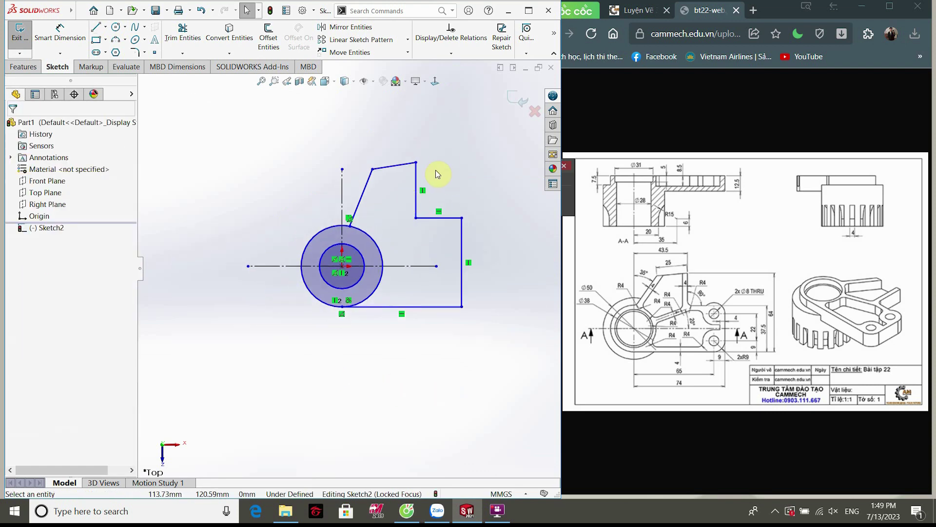
pyautogui.scroll(-3, 444, 224)
# Step: Dimension the outer circle Ø38 and the inner circle Ø28
pyautogui.click(60, 34)
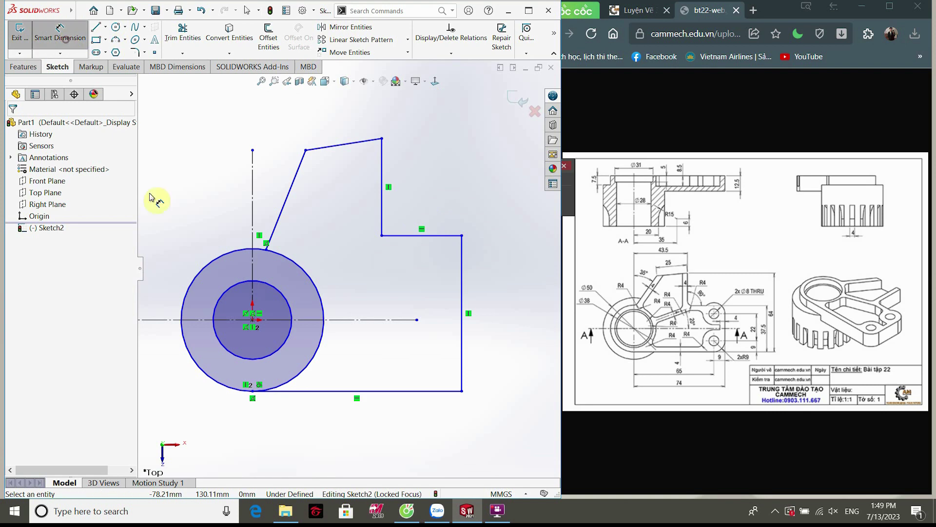
pyautogui.scroll(2, 205, 277)
pyautogui.click(240, 274)
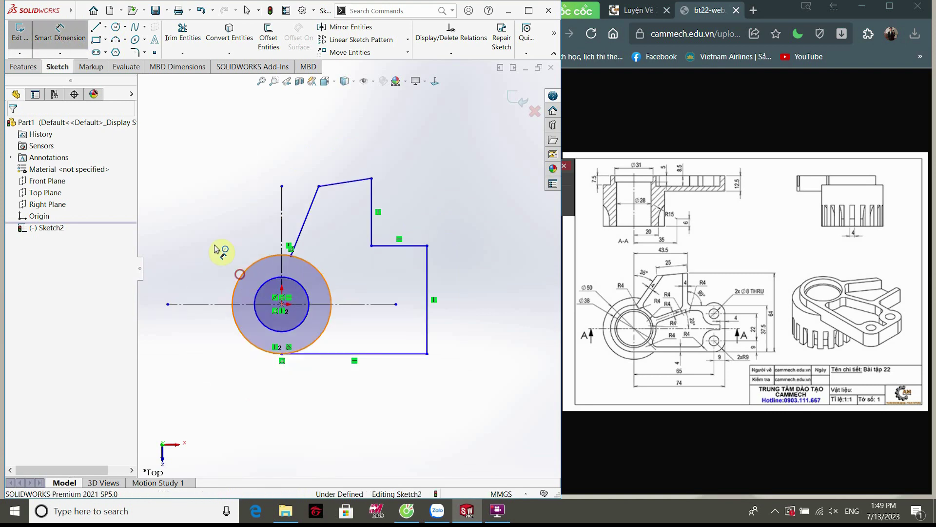
pyautogui.click(197, 224)
pyautogui.write('38')
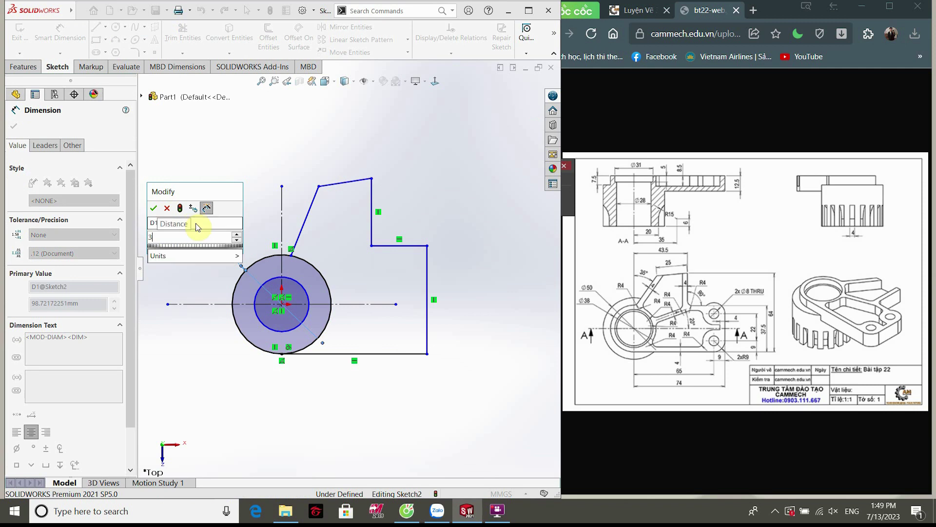
pyautogui.press('Return')
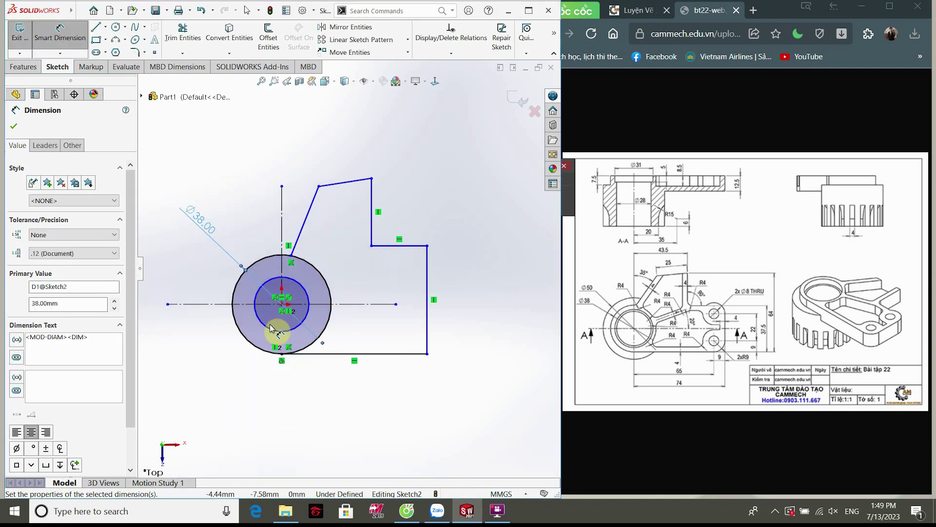
pyautogui.click(256, 308)
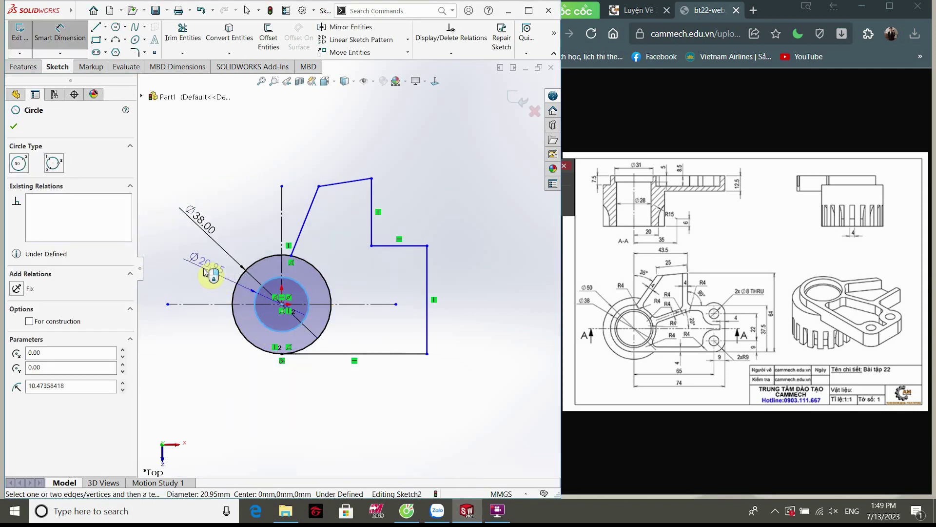
pyautogui.click(205, 272)
pyautogui.write('28')
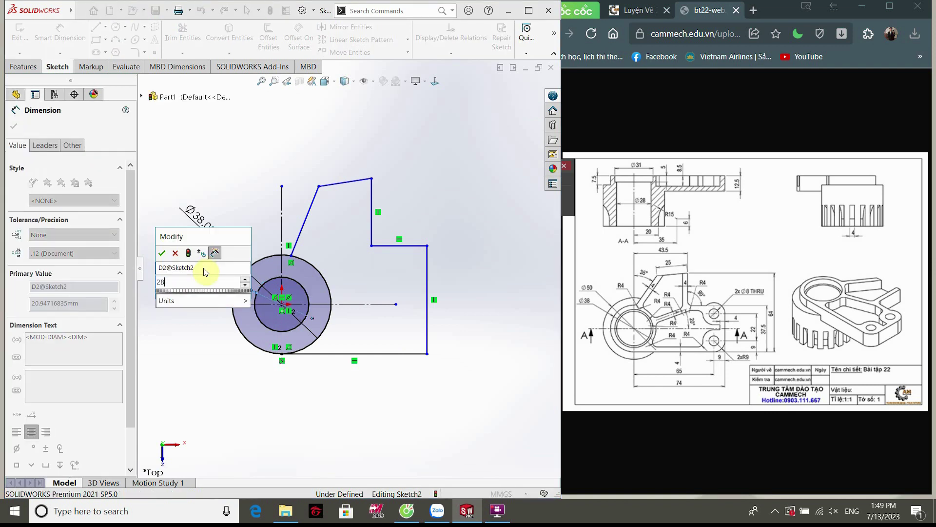
pyautogui.press('Return')
# Step: Set the right vertical edge 74 mm horizontally from the circle centre
pyautogui.scroll(-1, 354, 276)
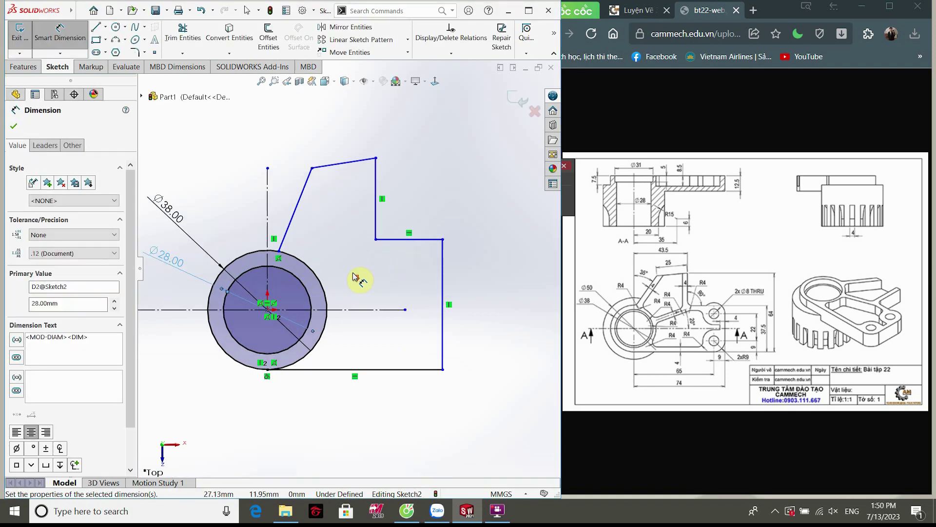
pyautogui.click(443, 331)
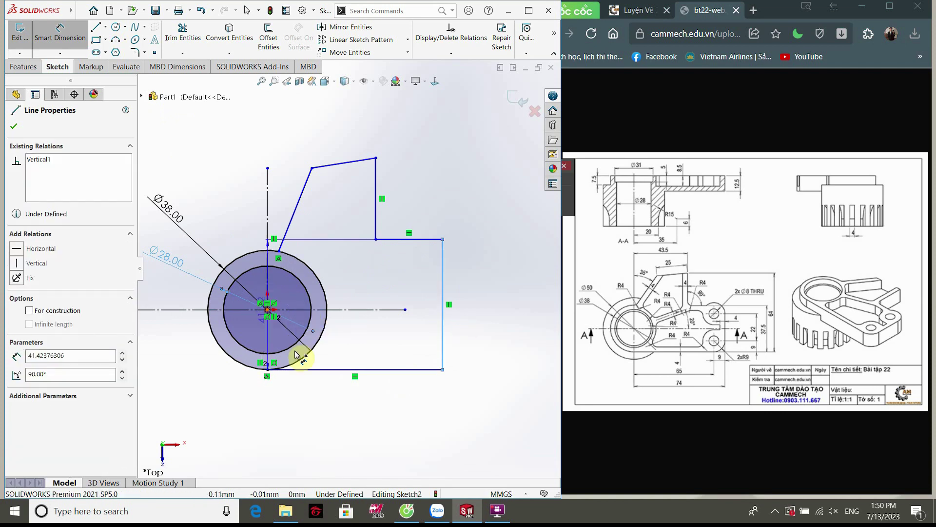
pyautogui.click(267, 309)
pyautogui.click(338, 429)
pyautogui.write('74')
pyautogui.press('Return')
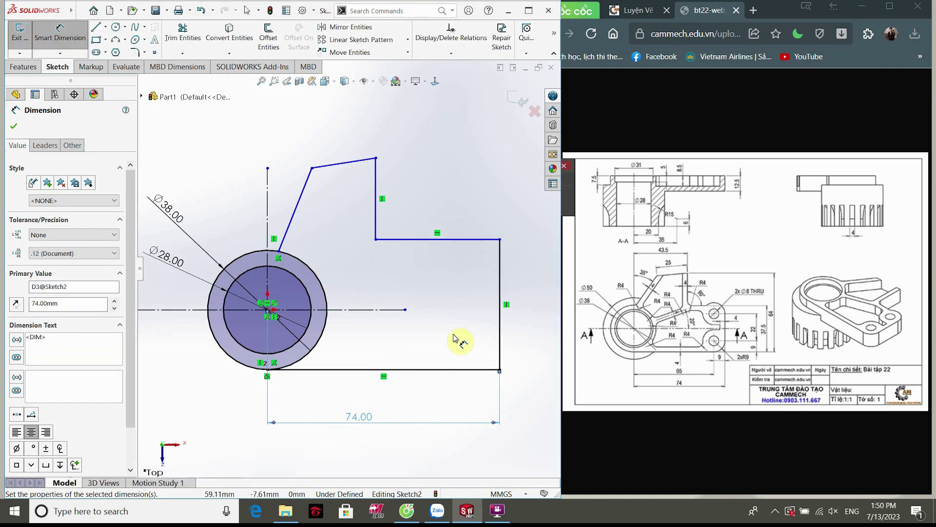
pyautogui.press('z')
pyautogui.scroll(-3, 492, 310)
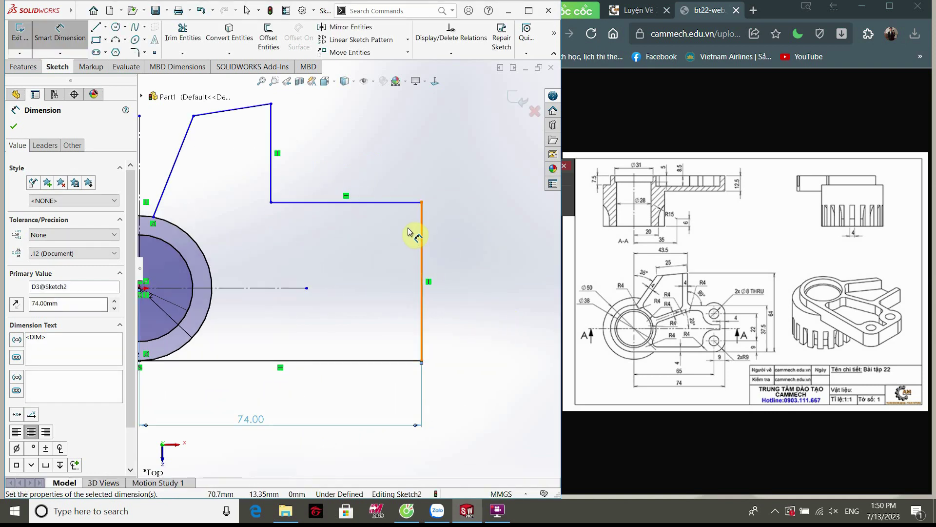
# Step: Add a 64 mm vertical dimension between the upper step edge and the bottom edge
pyautogui.click(407, 203)
pyautogui.click(392, 361)
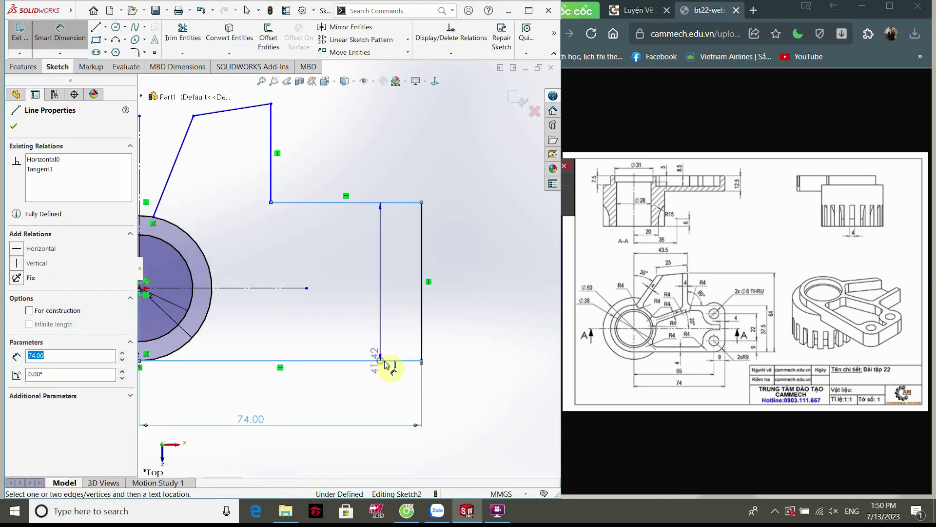
pyautogui.click(496, 319)
pyautogui.write('64')
pyautogui.press('Return')
pyautogui.press('f')
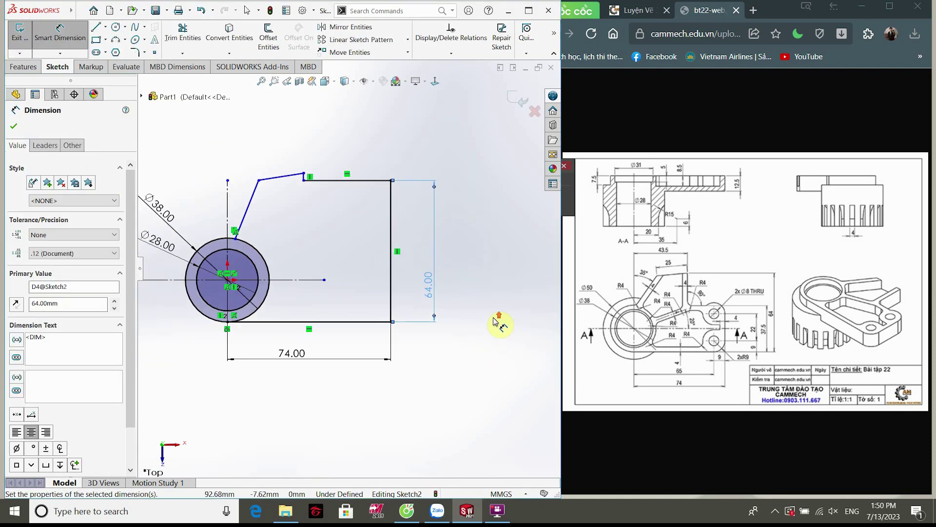
pyautogui.scroll(-1, 226, 180)
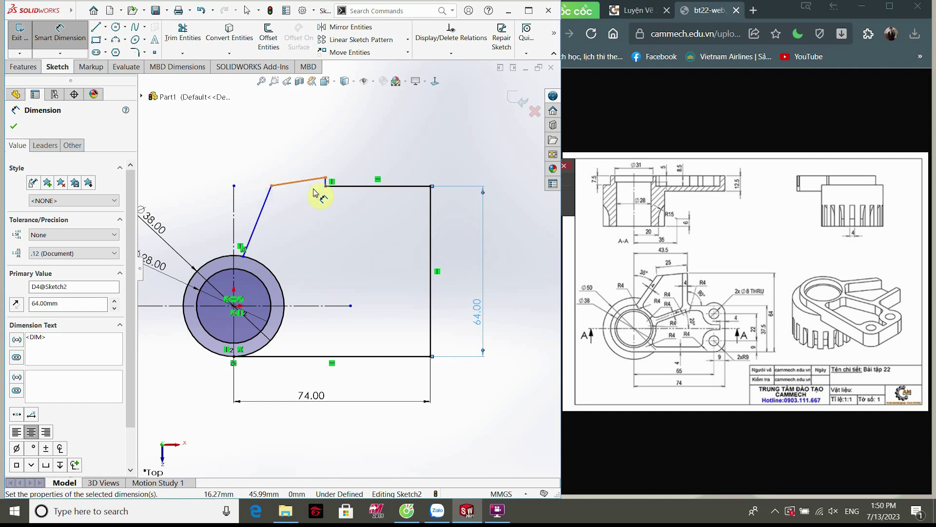
# Step: Change the step height to 37.5 and add a 64 mm overall height from top to bottom
pyautogui.click(325, 179)
pyautogui.click(341, 361)
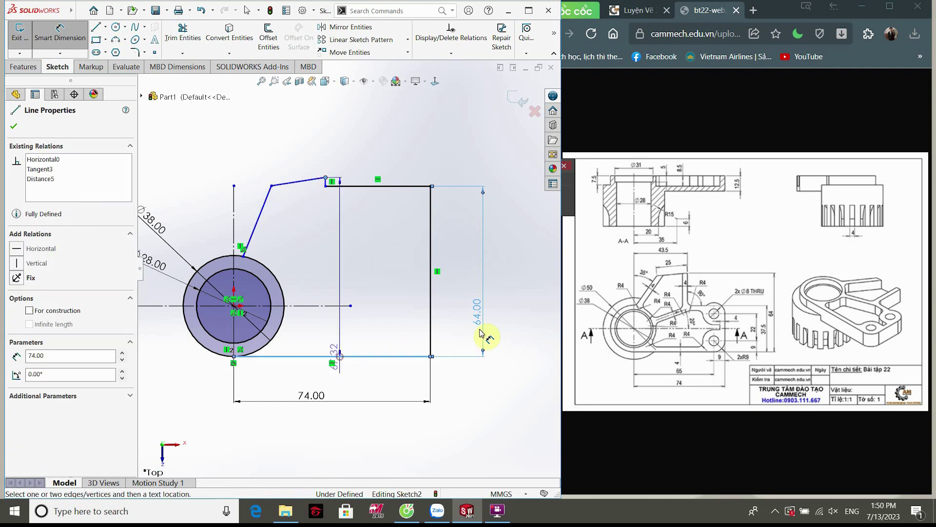
pyautogui.click(518, 322)
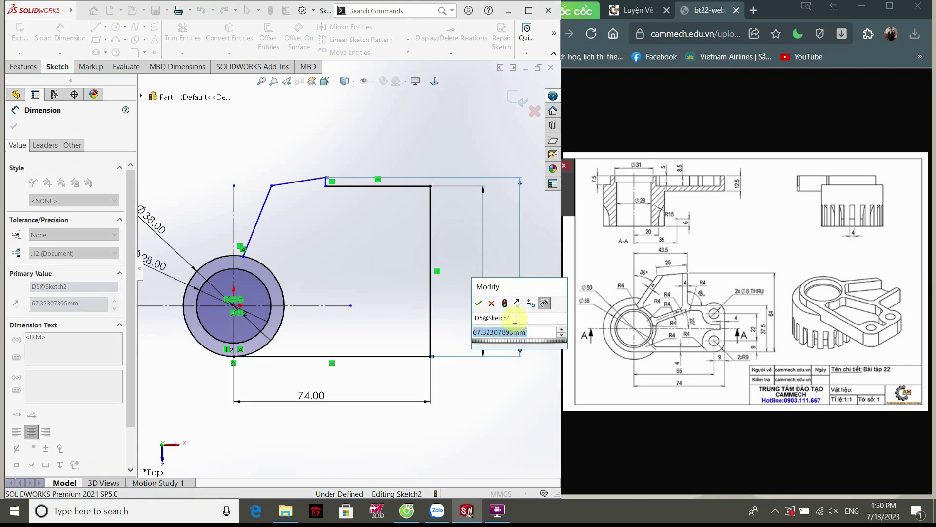
pyautogui.click(495, 304)
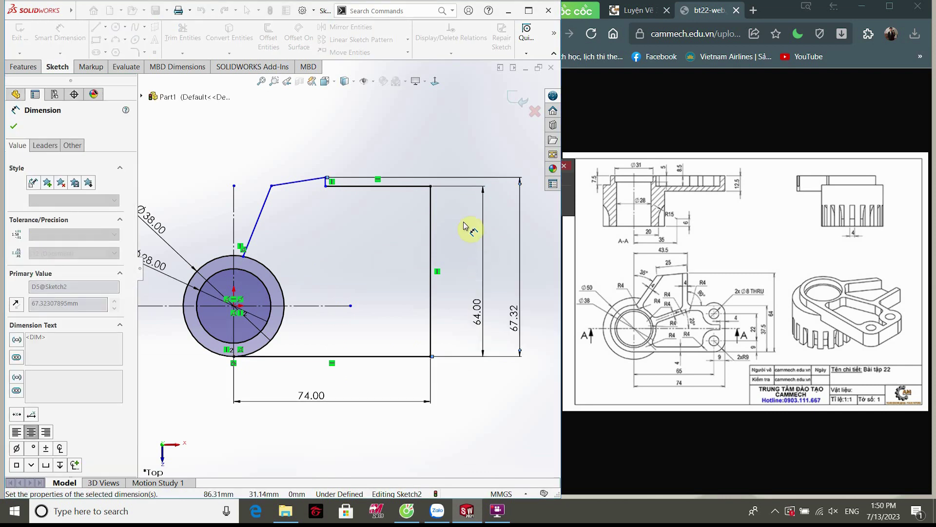
pyautogui.doubleClick(478, 319)
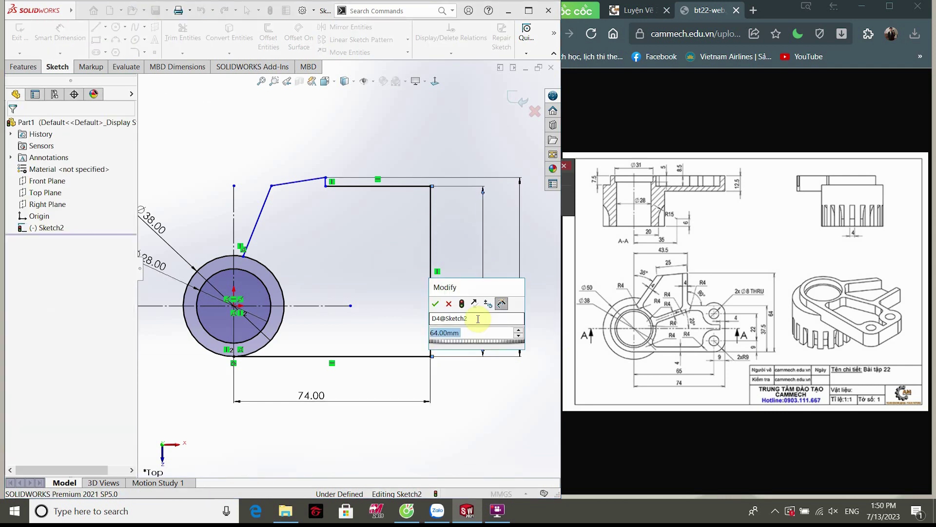
pyautogui.write('37.5')
pyautogui.press('Return')
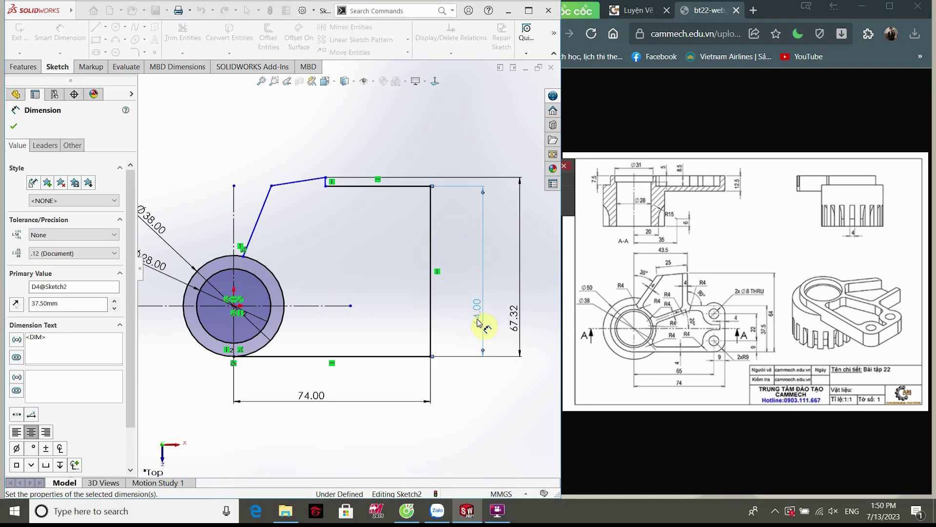
pyautogui.click(520, 309)
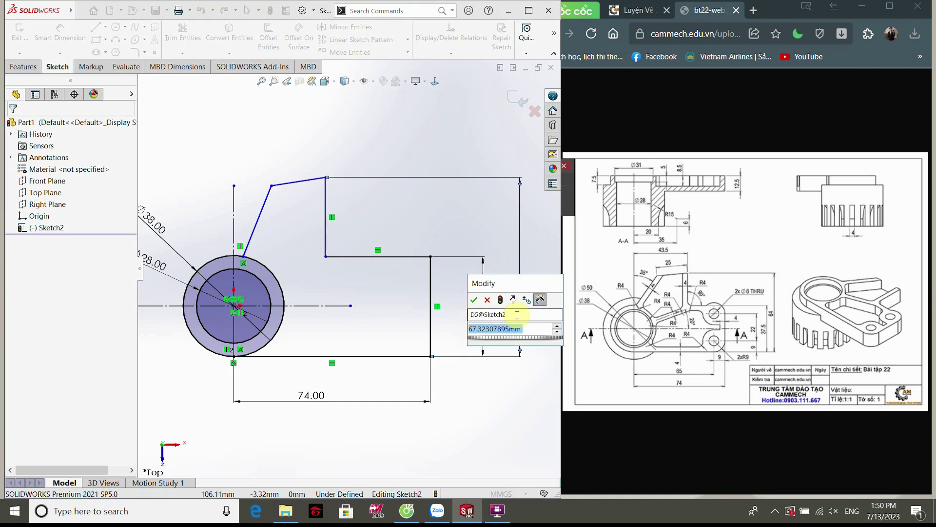
pyautogui.write('64')
pyautogui.press('Return')
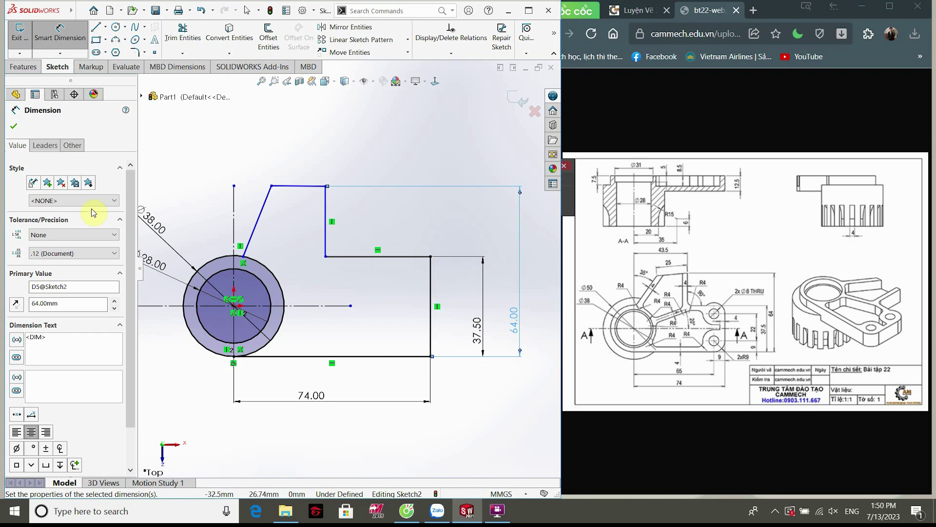
# Step: Dimension the upper vertical edge 43.5 mm from the vertical centerline
pyautogui.click(325, 214)
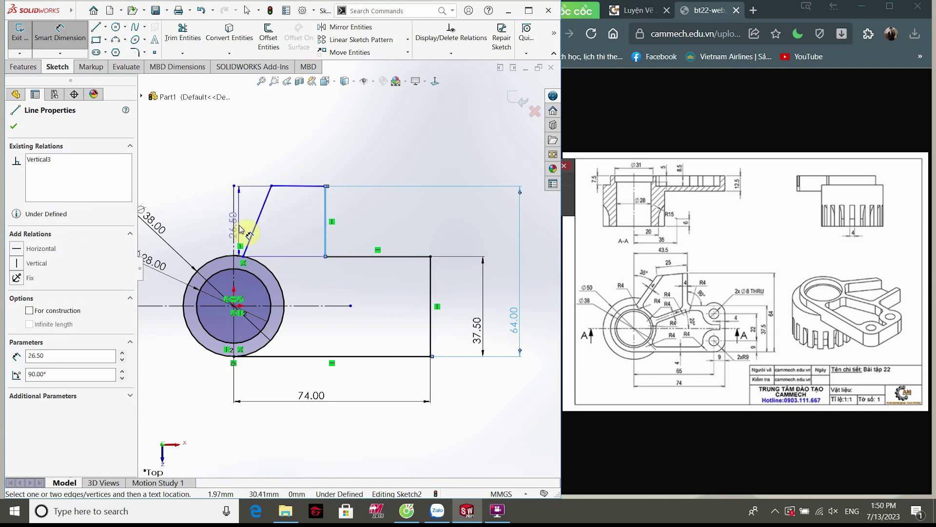
pyautogui.click(235, 227)
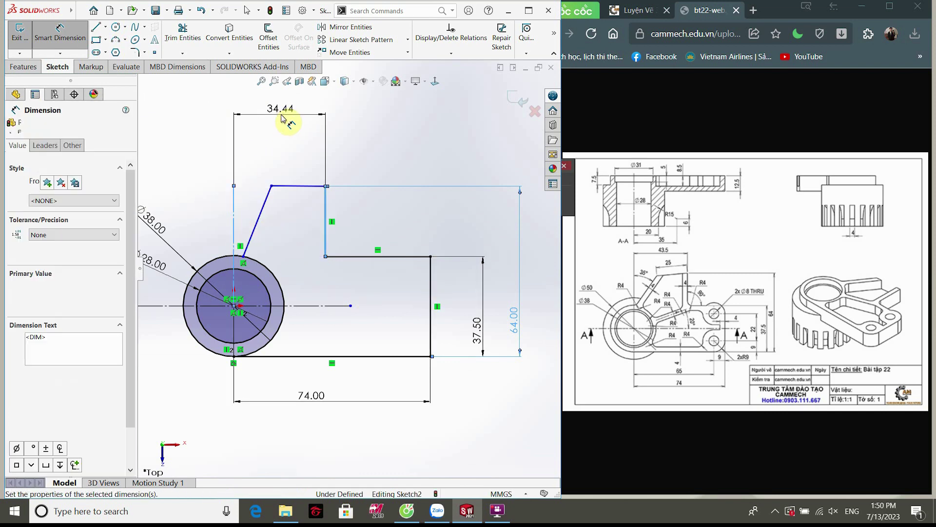
pyautogui.click(285, 120)
pyautogui.write('43.5')
pyautogui.press('Return')
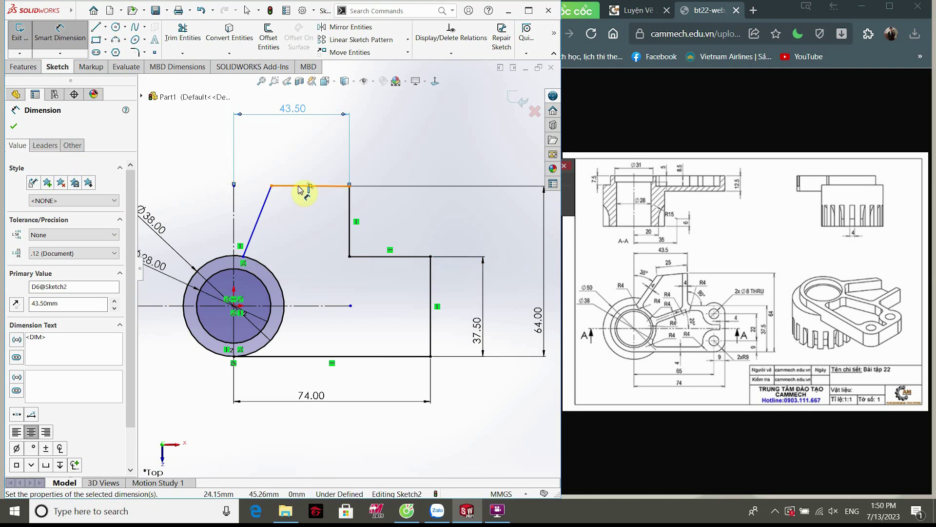
# Step: Set the slanted edge at 35° to the vertical centerline
pyautogui.click(299, 187)
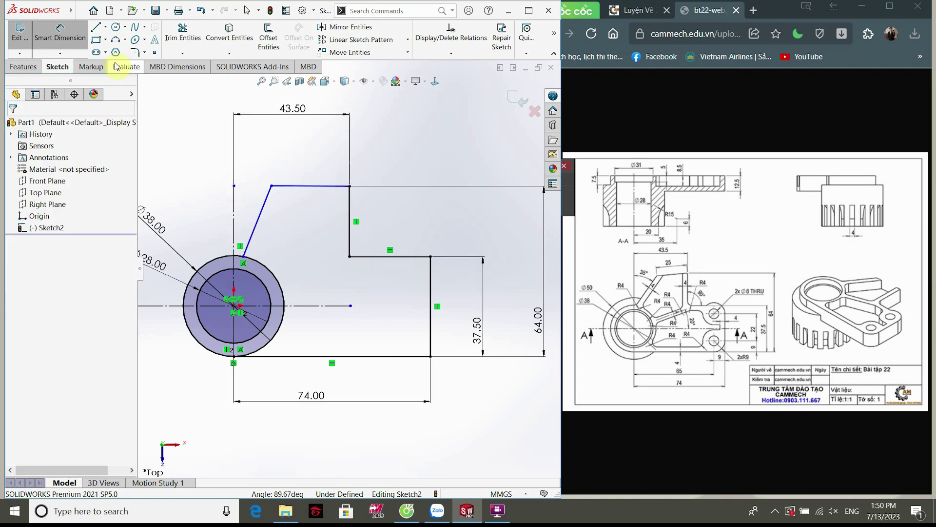
pyautogui.click(259, 217)
pyautogui.click(235, 209)
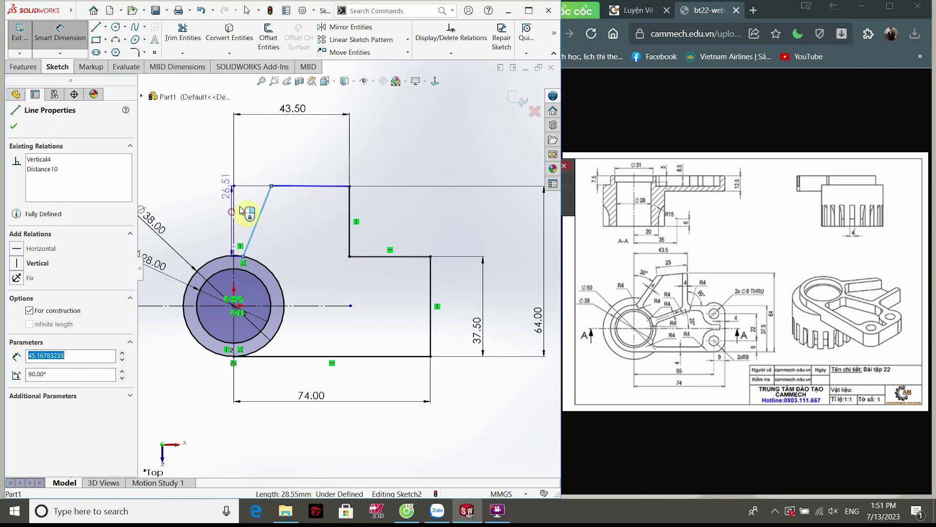
pyautogui.click(247, 207)
pyautogui.write('35')
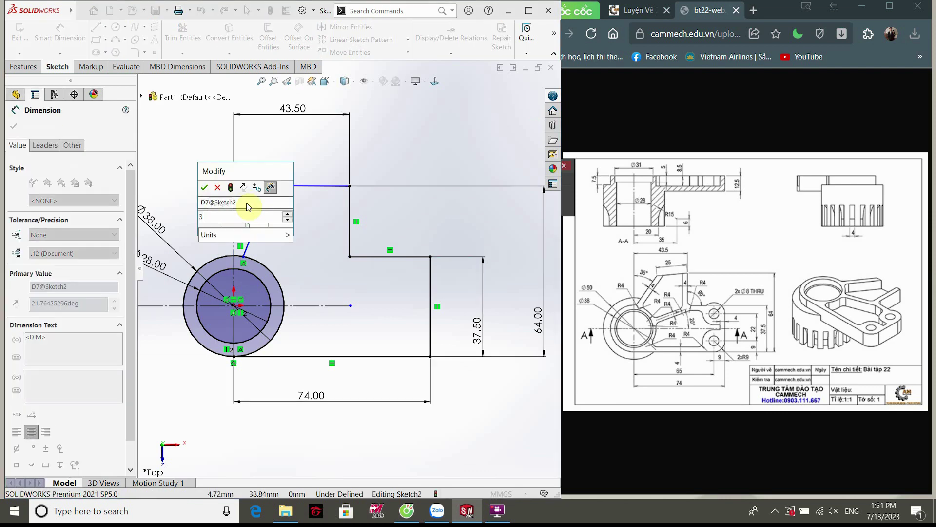
pyautogui.press('Return')
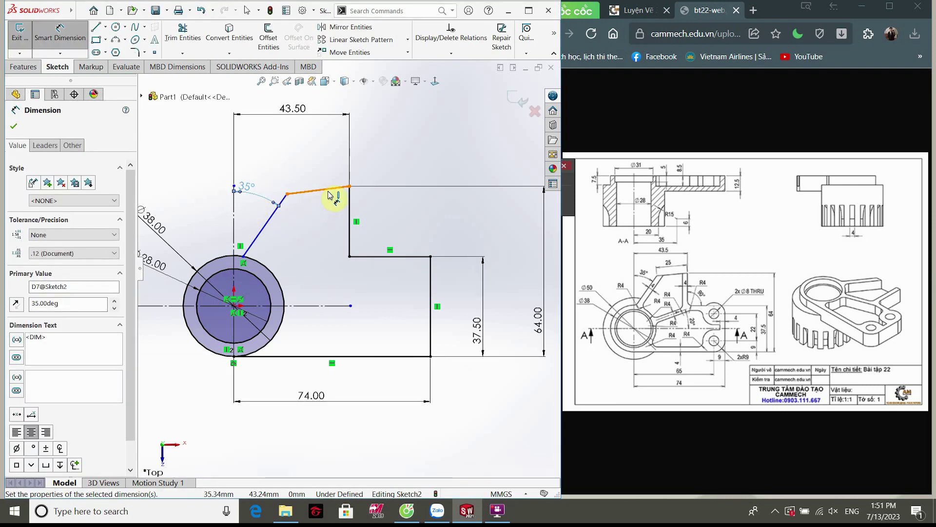
# Step: Dimension the short top edge to 25 mm and move its label clear of the angle
pyautogui.click(329, 195)
pyautogui.click(318, 189)
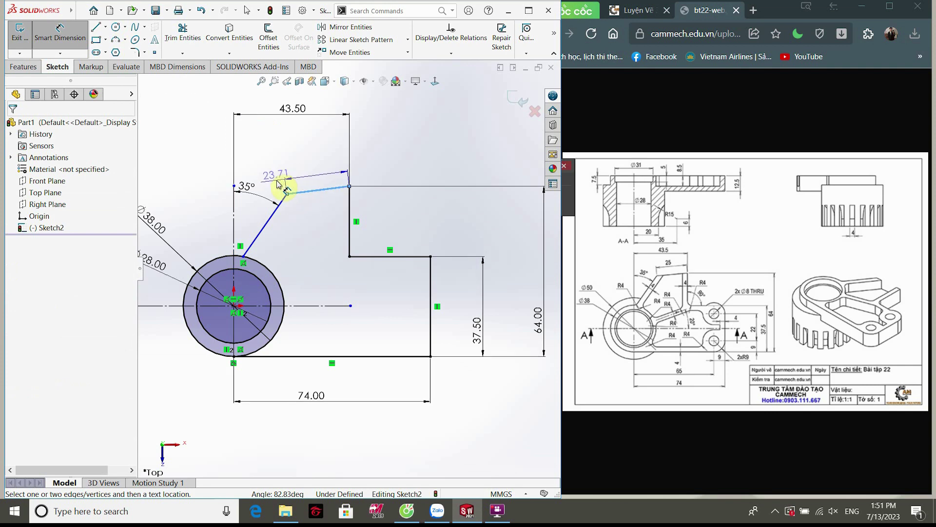
pyautogui.click(266, 179)
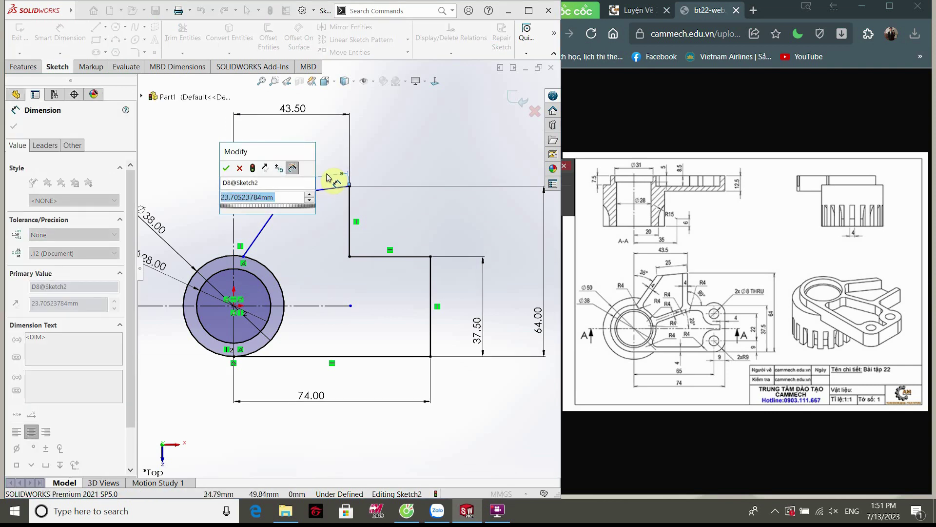
pyautogui.write('25')
pyautogui.press('Return')
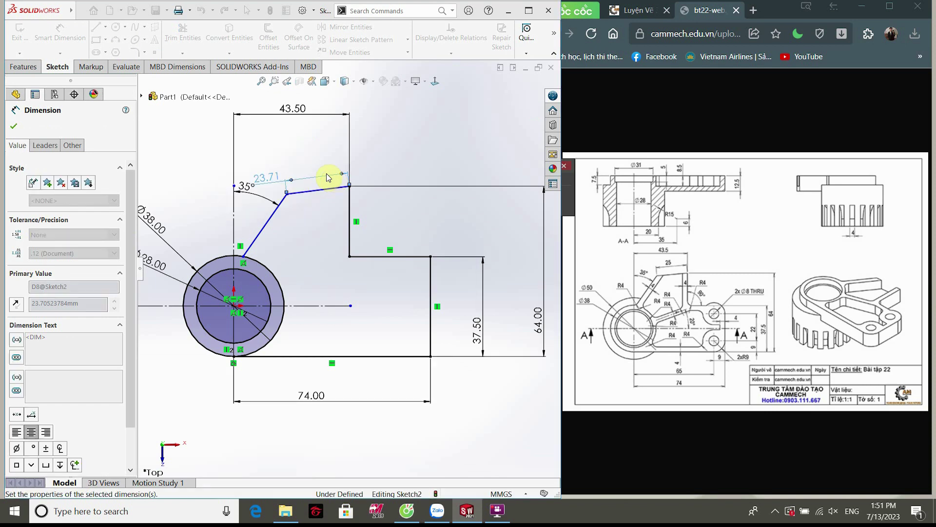
pyautogui.moveTo(272, 182); pyautogui.dragTo(315, 174)
pyautogui.click(13, 128)
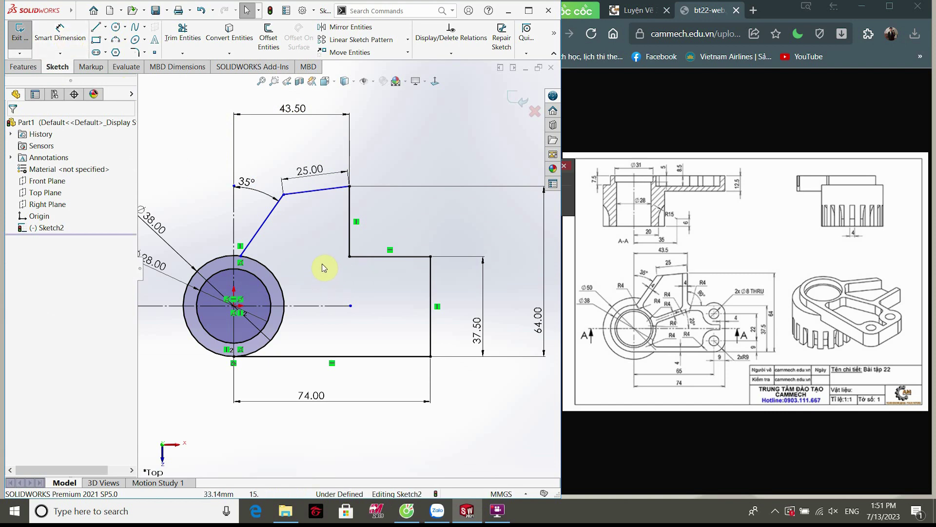
pyautogui.keyDown('ctrl'); pyautogui.moveTo(321, 250); pyautogui.dragTo(326, 254, button='middle'); pyautogui.keyUp('ctrl')
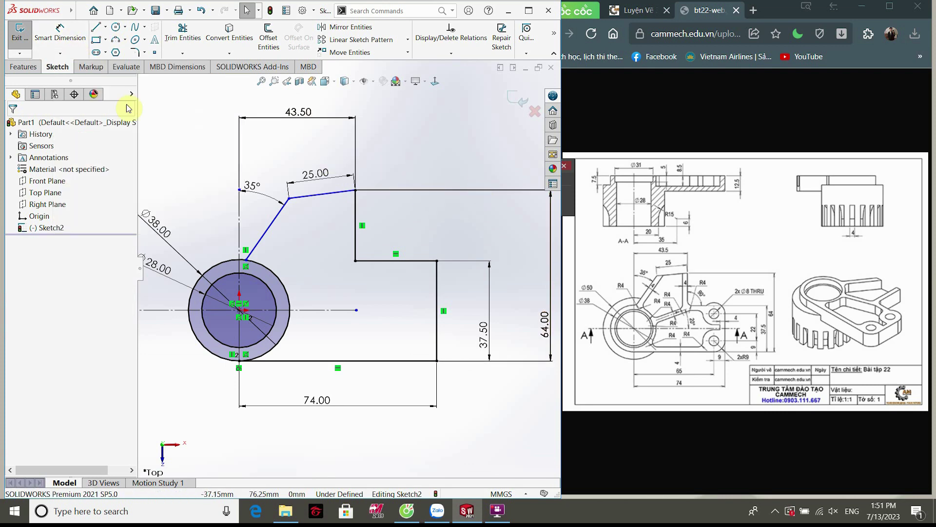
# Step: Add a 5° angle on the horizontal construction centerline, fully defining the sketch
pyautogui.press('f')
pyautogui.click(60, 34)
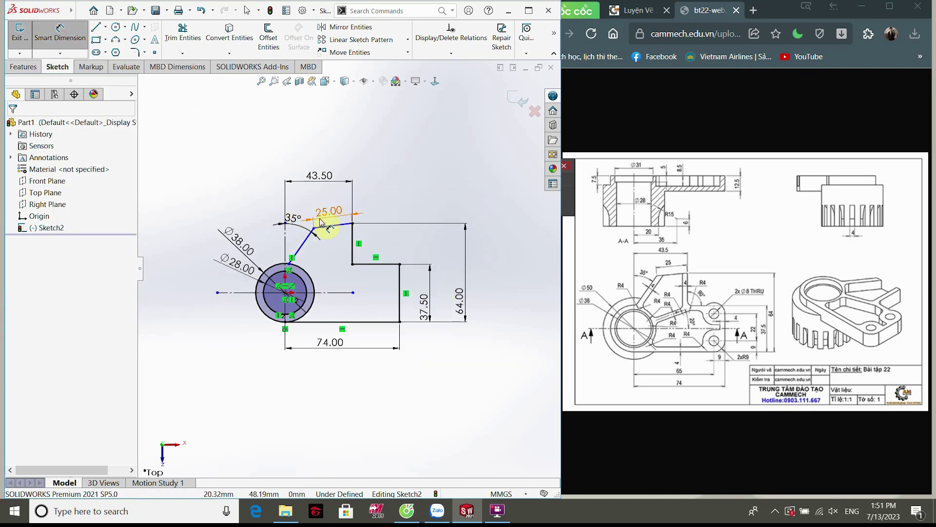
pyautogui.click(219, 293)
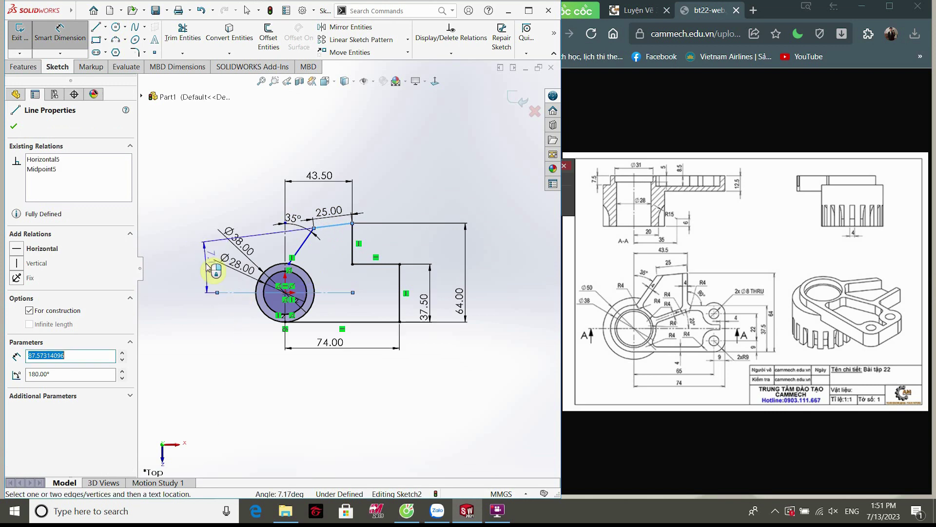
pyautogui.click(205, 263)
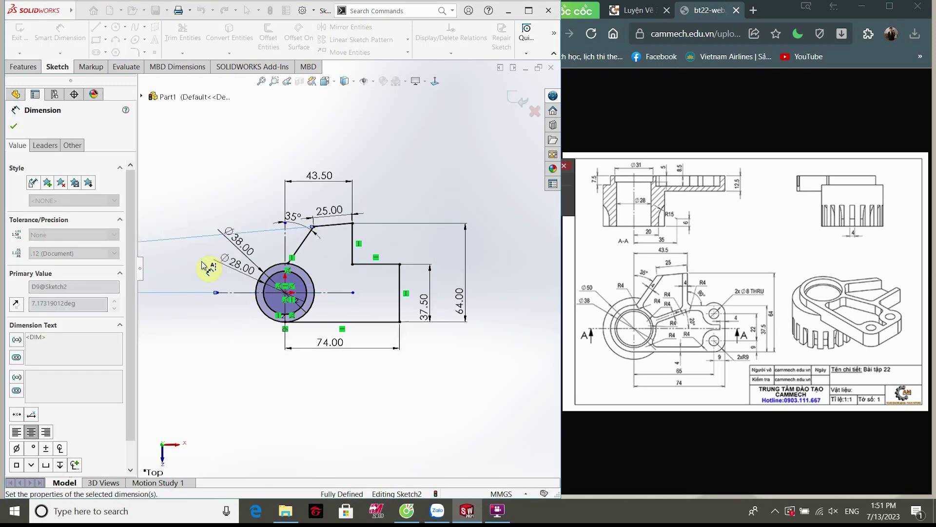
pyautogui.write('5')
pyautogui.press('Return')
pyautogui.scroll(-1, 349, 280)
pyautogui.scroll(-3, 345, 276)
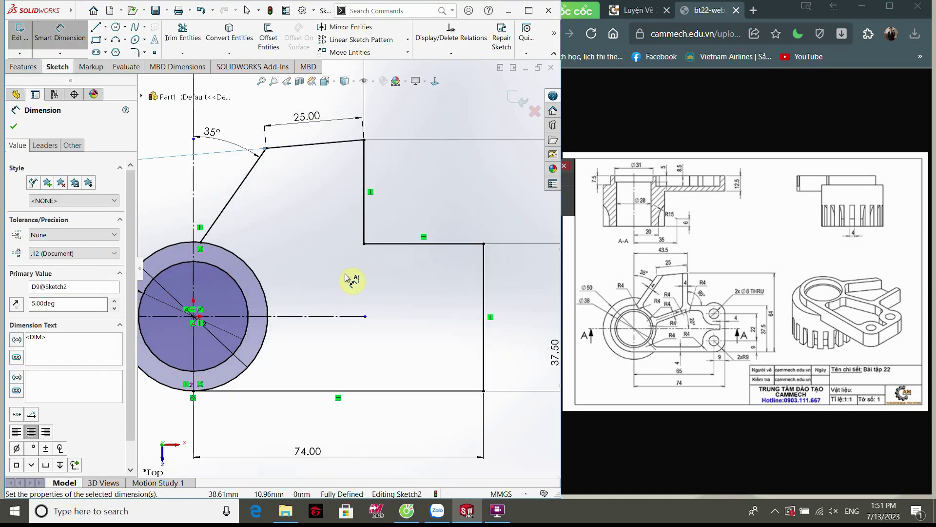
pyautogui.scroll(2, 345, 277)
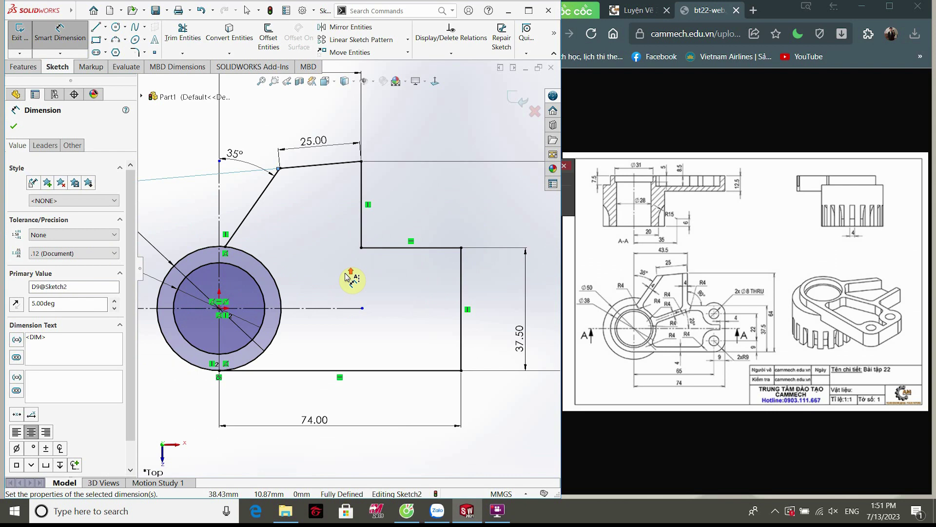
pyautogui.click(19, 128)
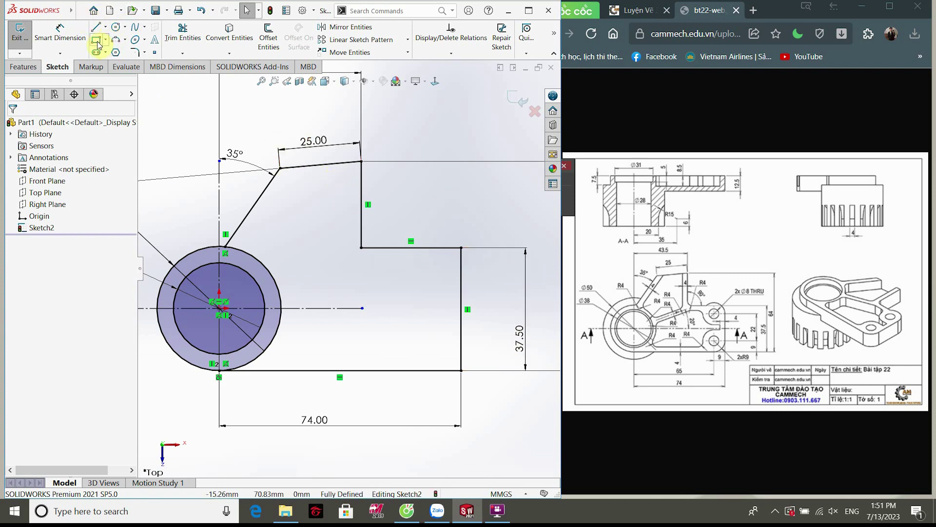
pyautogui.click(139, 53)
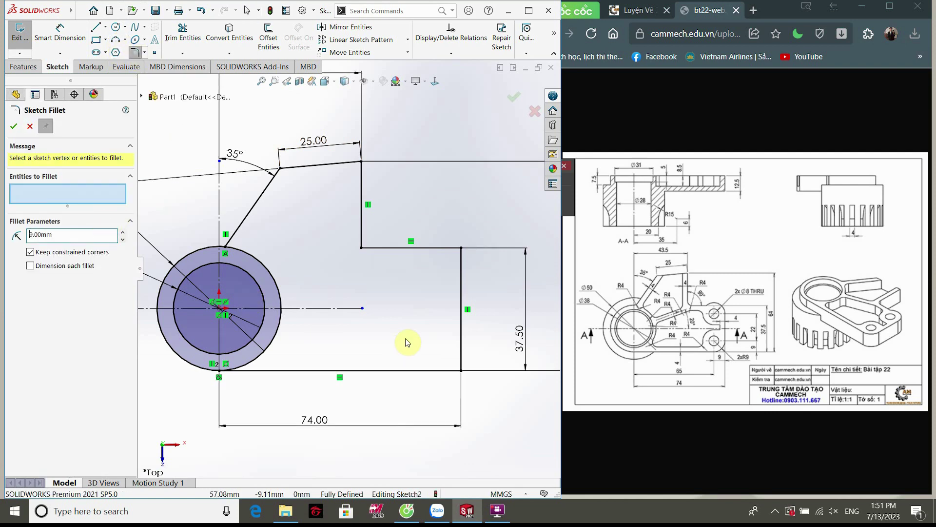
# Step: Fillet the corner between the right vertical edge and the bottom edge at R9
pyautogui.click(461, 353)
pyautogui.click(434, 372)
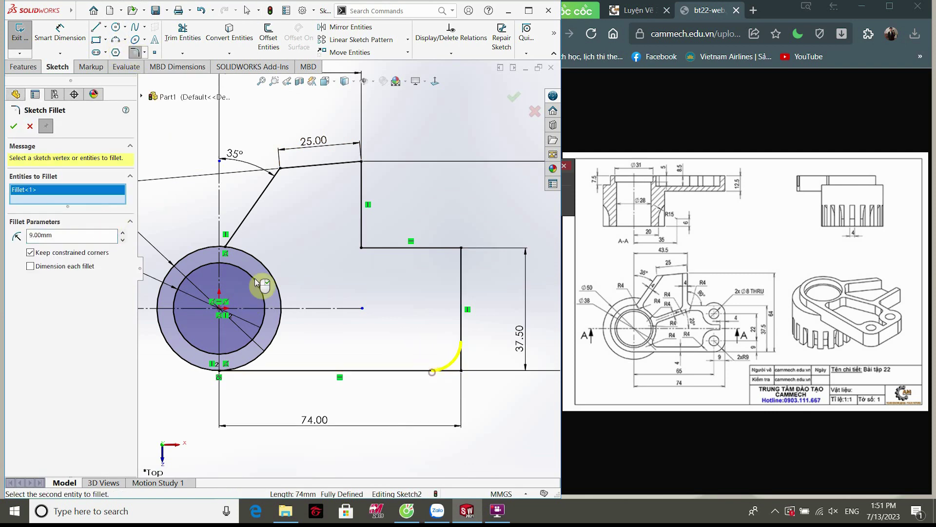
pyautogui.click(13, 128)
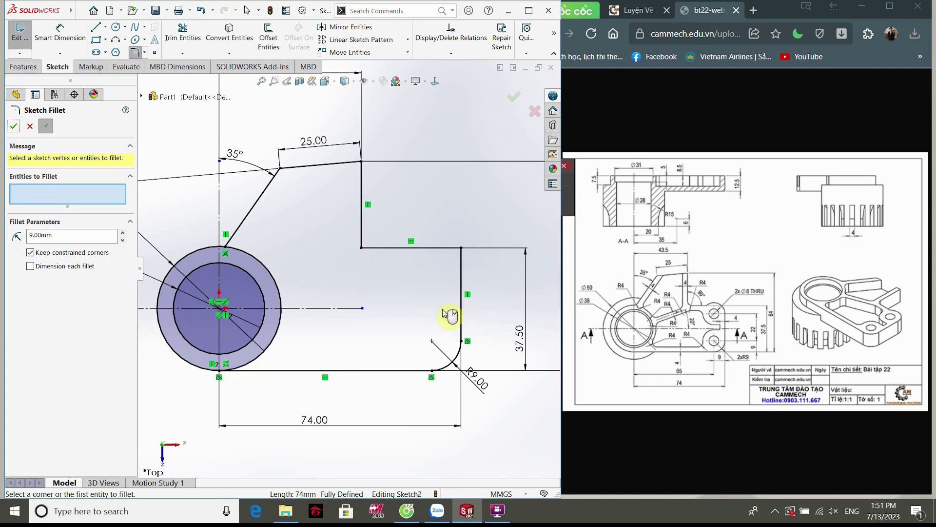
pyautogui.press('f')
pyautogui.scroll(-2, 396, 253)
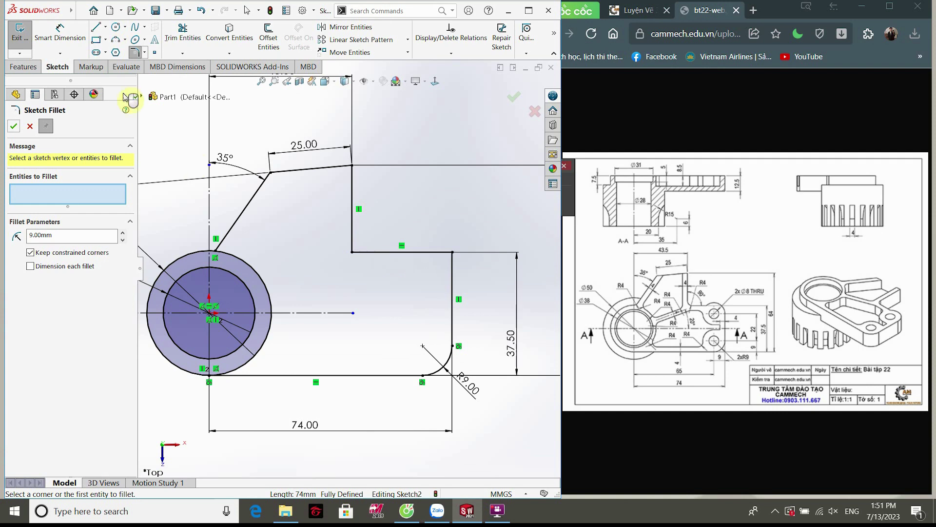
# Step: Draw a circle near the notch corner and dimension it Ø18
pyautogui.click(116, 27)
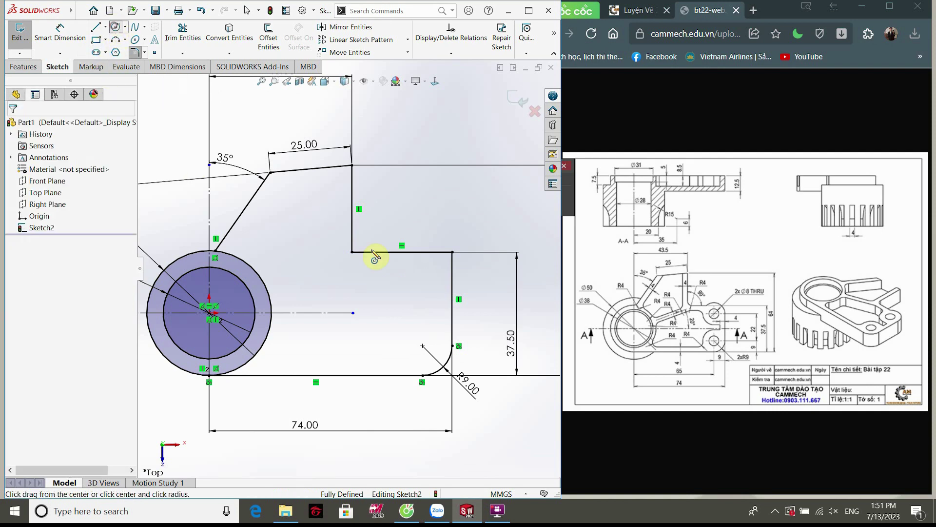
pyautogui.click(440, 263)
pyautogui.click(461, 269)
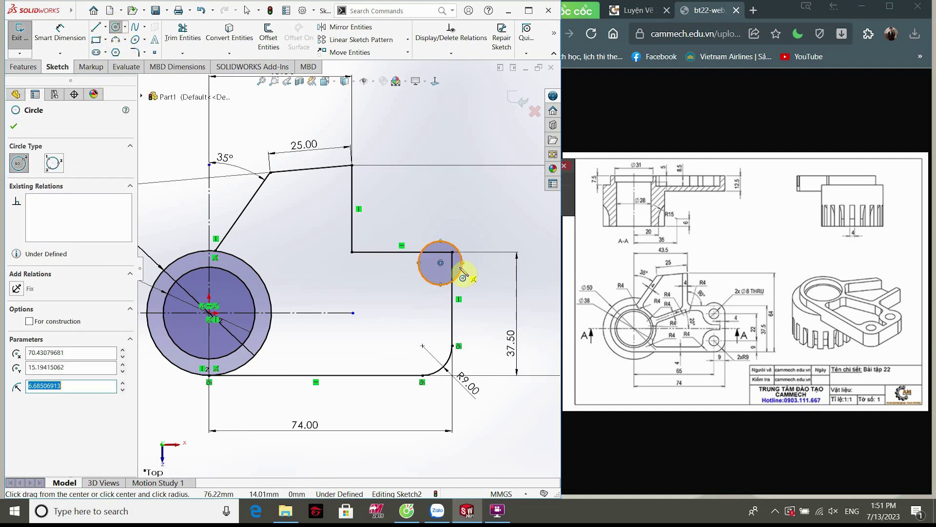
pyautogui.press('Escape')
pyautogui.press('d')
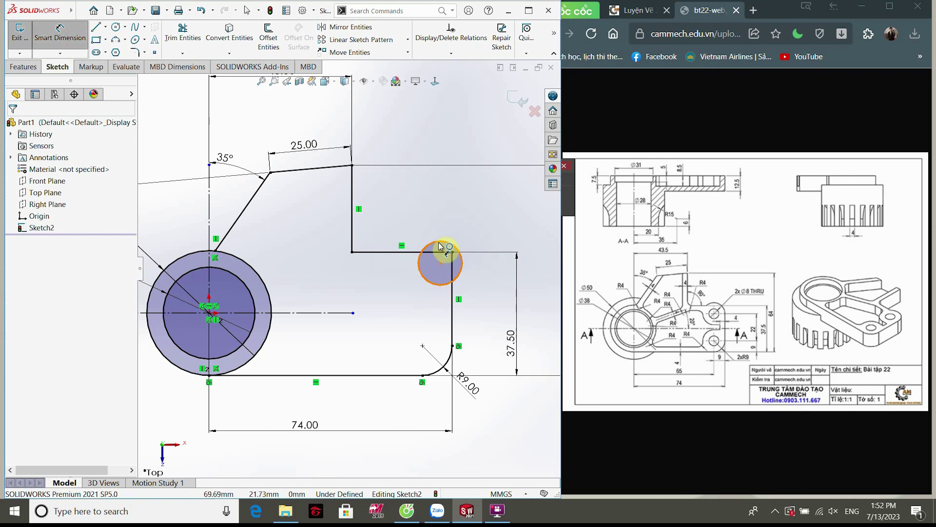
pyautogui.click(441, 246)
pyautogui.click(457, 207)
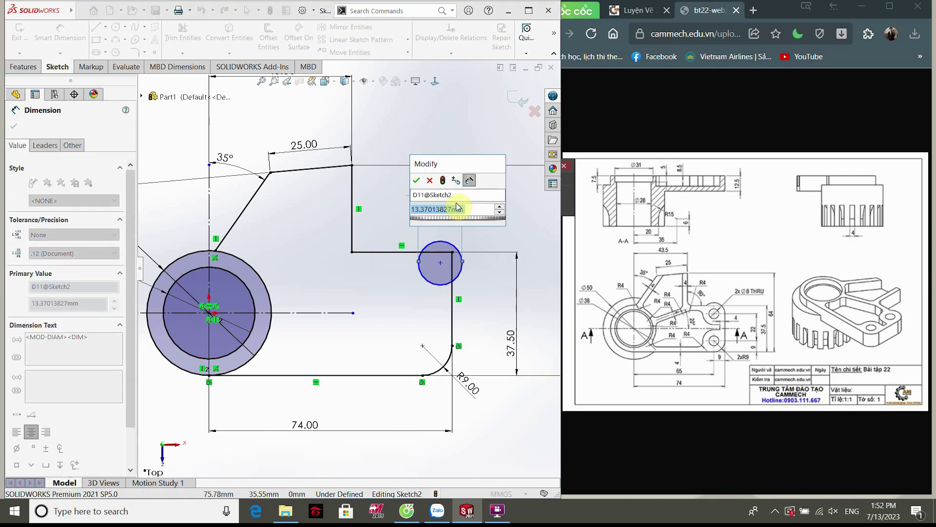
pyautogui.write('18')
pyautogui.press('Return')
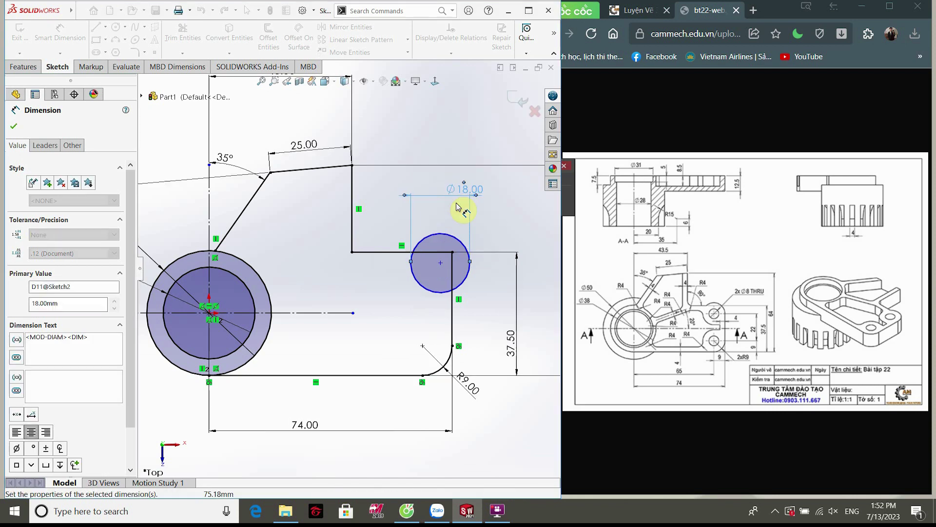
pyautogui.click(16, 128)
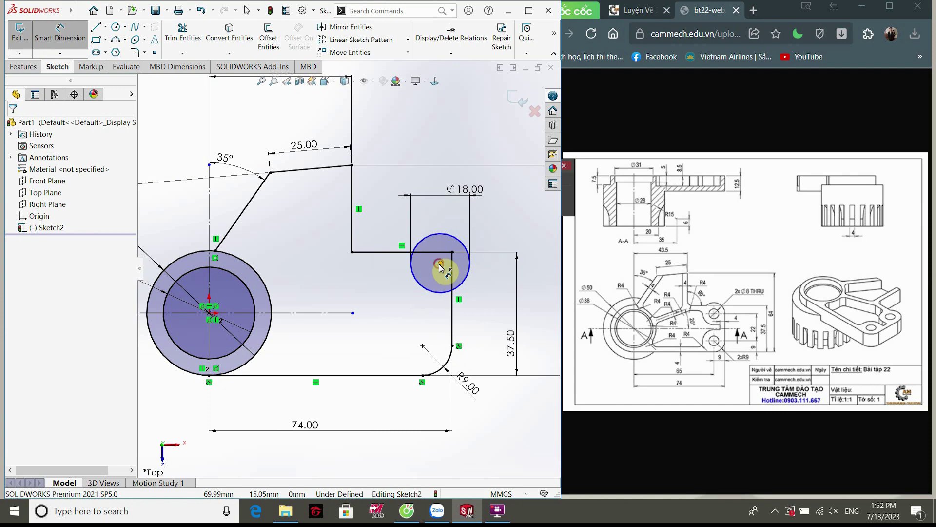
# Step: Place the circle's centre 31 mm above the bottom edge, correcting an initial 22
pyautogui.click(440, 262)
pyautogui.click(397, 376)
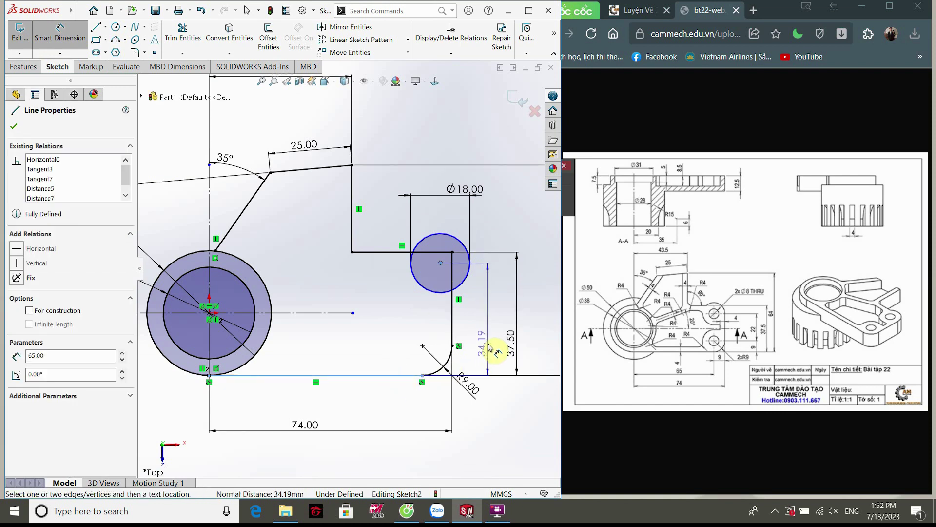
pyautogui.click(489, 347)
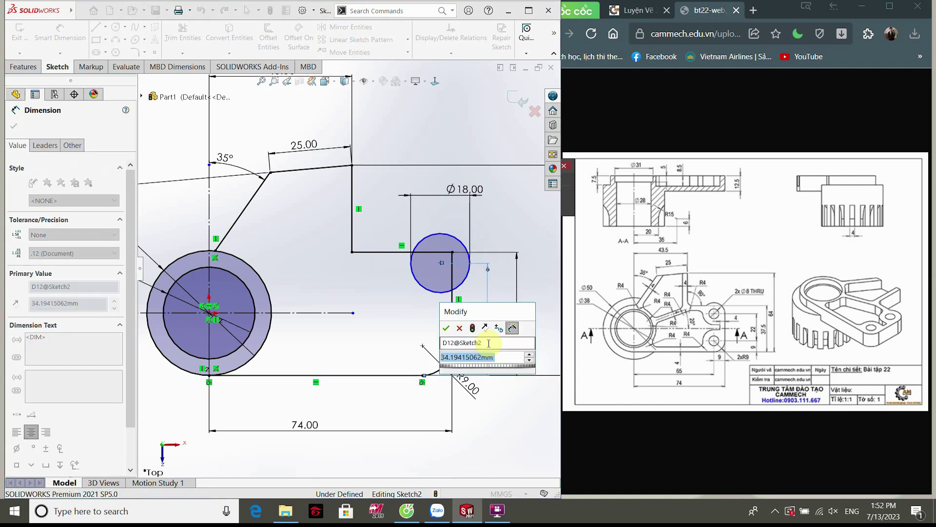
pyautogui.write('22')
pyautogui.press('Return')
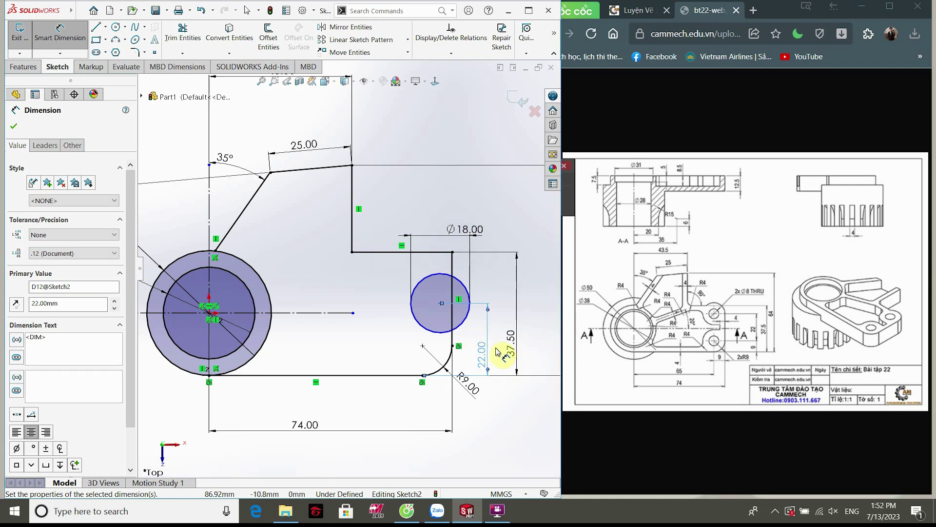
pyautogui.doubleClick(481, 348)
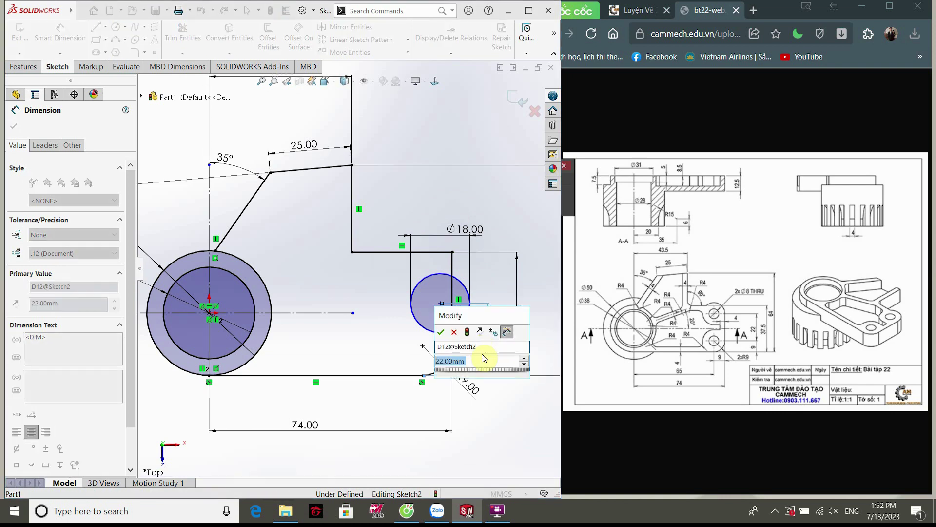
pyautogui.write('31')
pyautogui.press('Return')
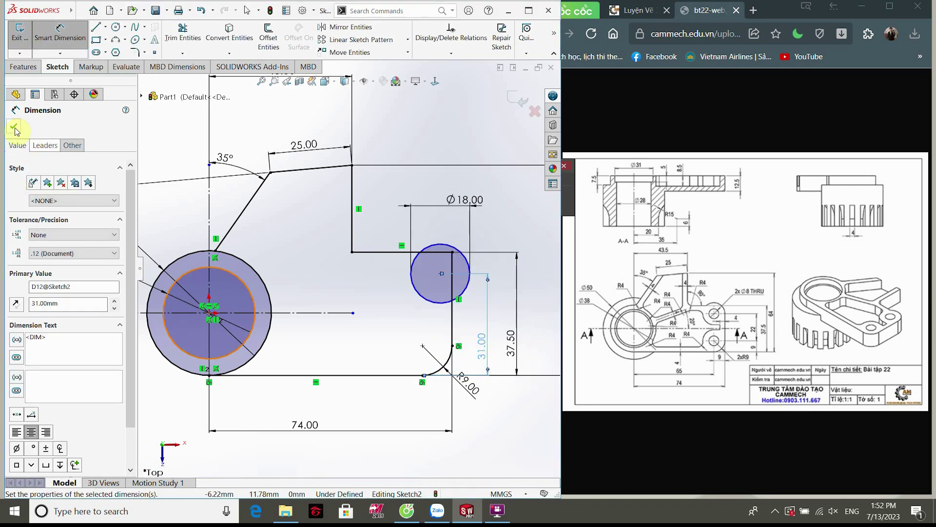
pyautogui.click(15, 125)
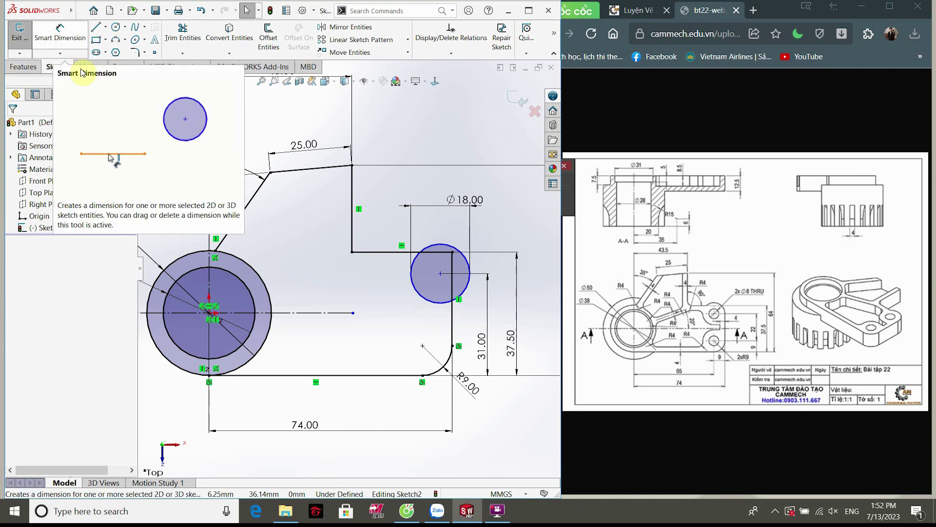
# Step: Set the circle's centre 65 mm horizontally from the vertical centreline
pyautogui.click(65, 38)
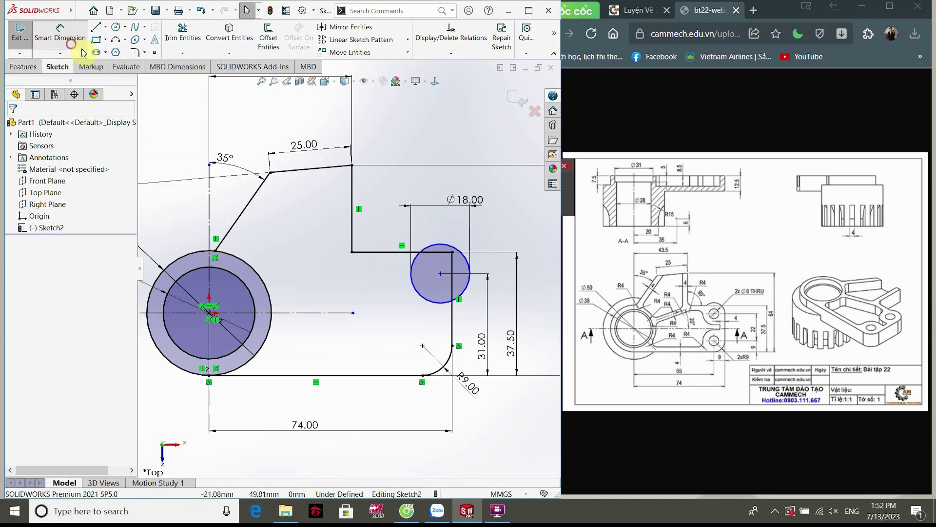
pyautogui.click(441, 275)
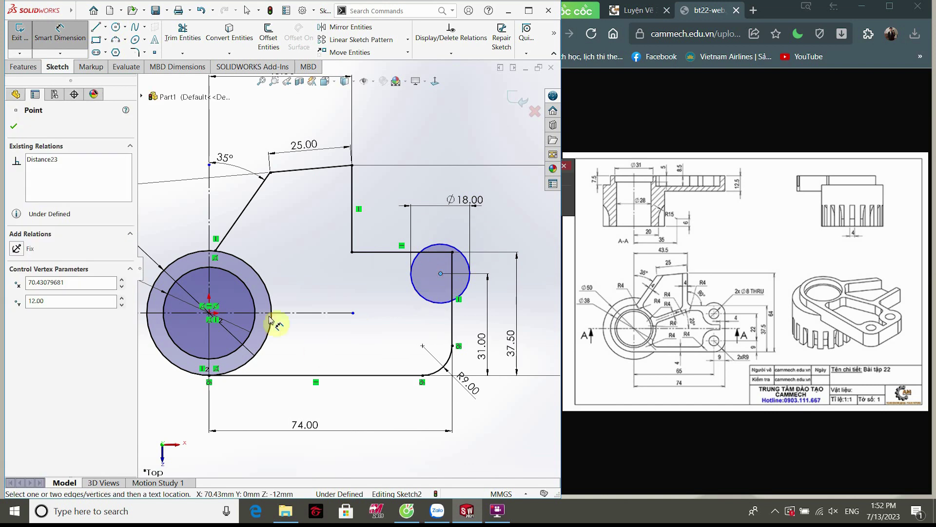
pyautogui.click(210, 230)
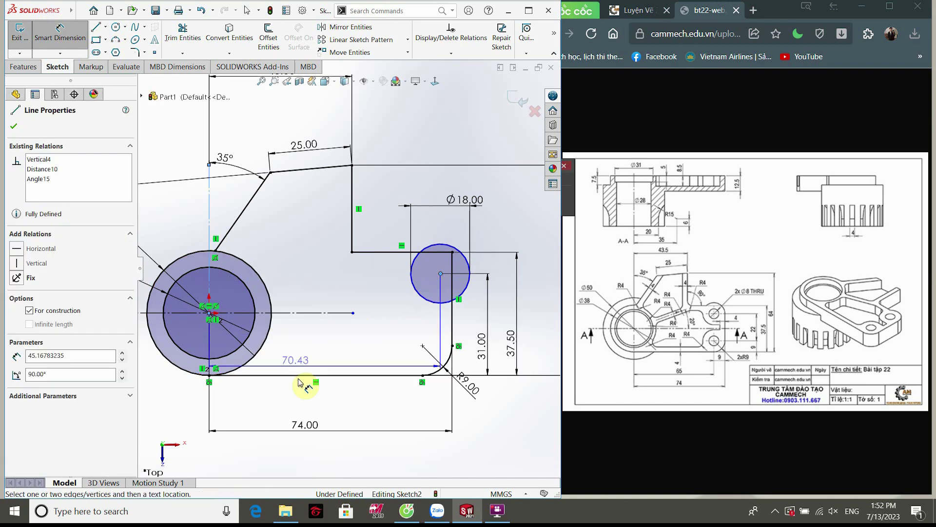
pyautogui.click(315, 414)
pyautogui.write('65')
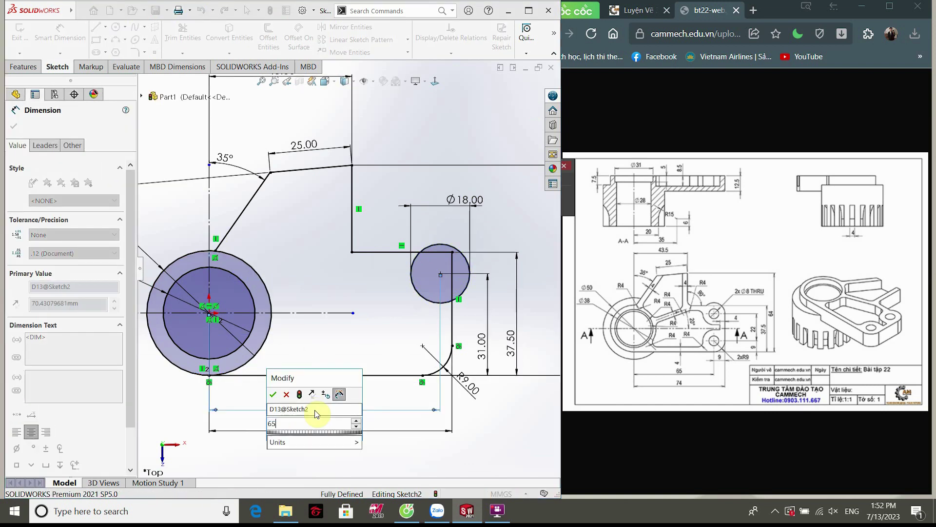
pyautogui.press('Return')
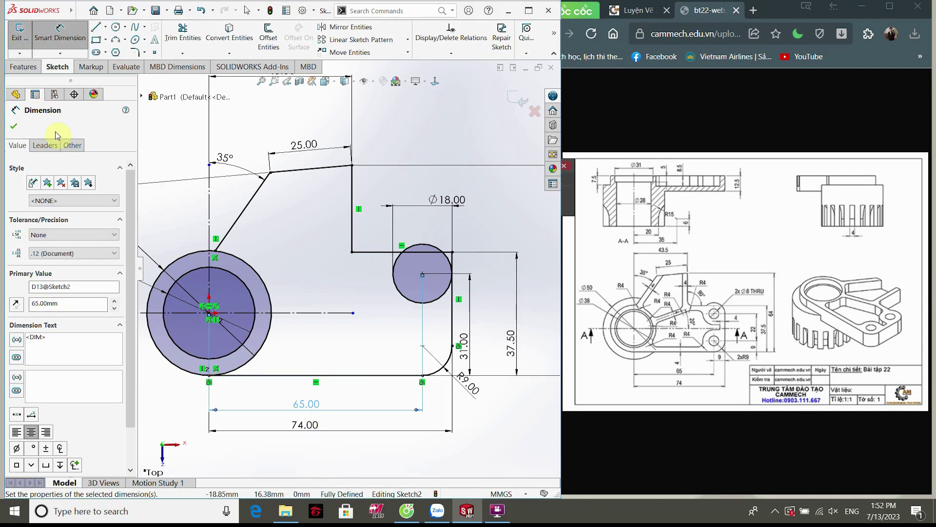
pyautogui.click(15, 127)
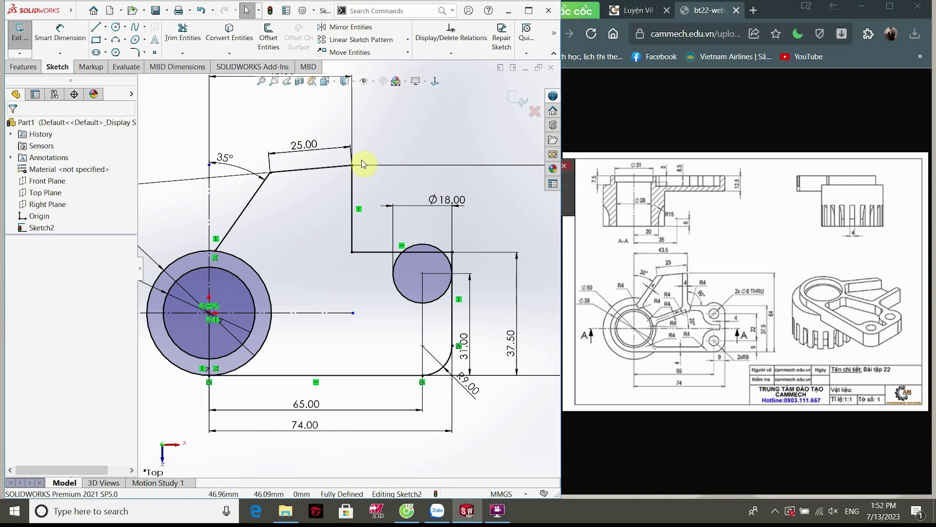
pyautogui.click(183, 32)
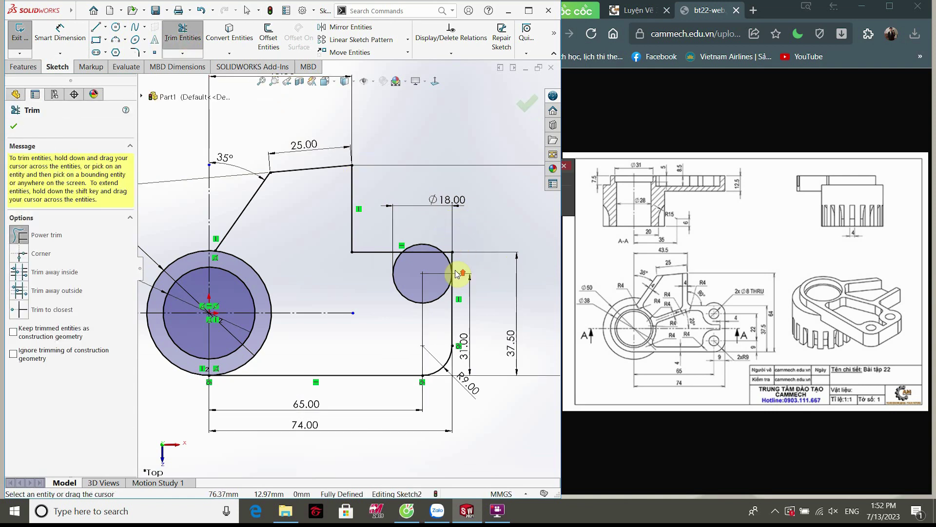
# Step: Trim away the Ø18 circle's lower-left part and the overlapping line segments, leaving its upper-right arc
pyautogui.scroll(2, 449, 266)
pyautogui.scroll(-5, 352, 268)
pyautogui.scroll(-2, 331, 271)
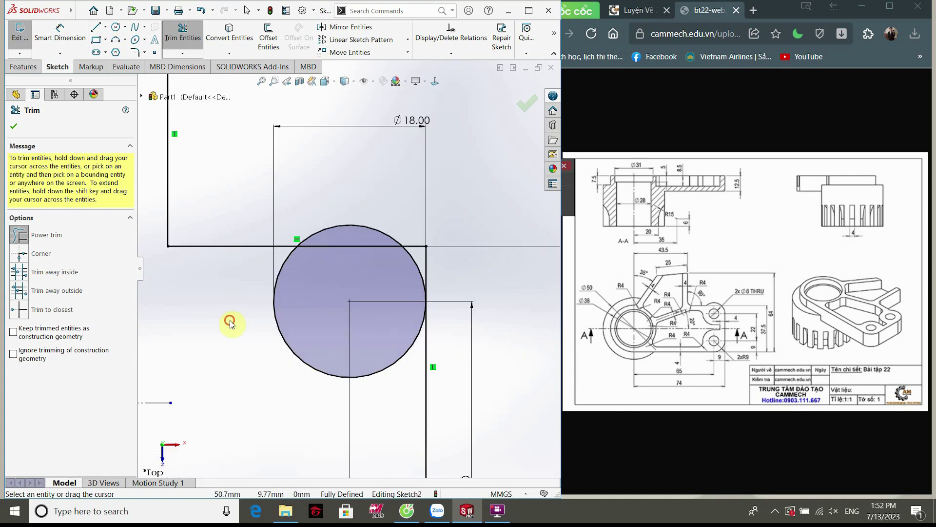
pyautogui.moveTo(230, 325); pyautogui.dragTo(303, 324)
pyautogui.moveTo(399, 230); pyautogui.dragTo(429, 258)
pyautogui.scroll(2, 348, 269)
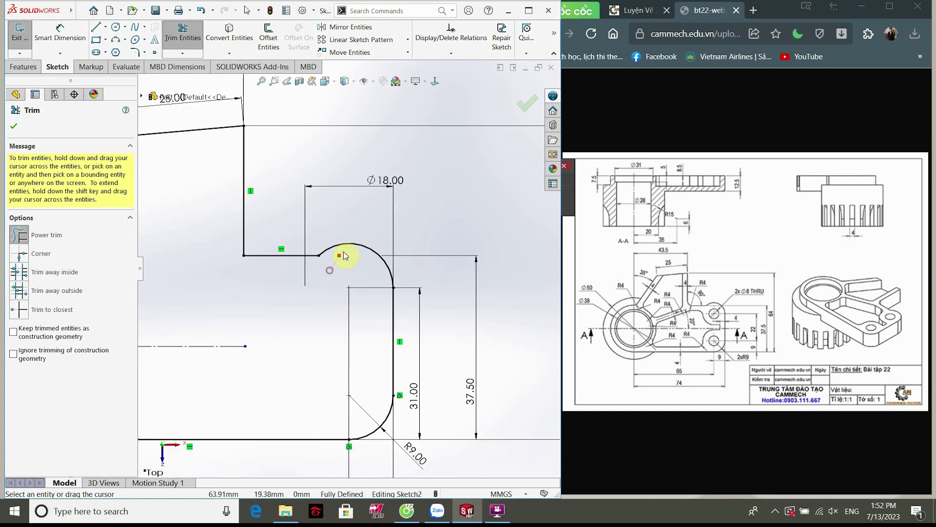
pyautogui.moveTo(344, 256); pyautogui.dragTo(348, 288)
pyautogui.scroll(1, 366, 287)
pyautogui.scroll(2, 361, 276)
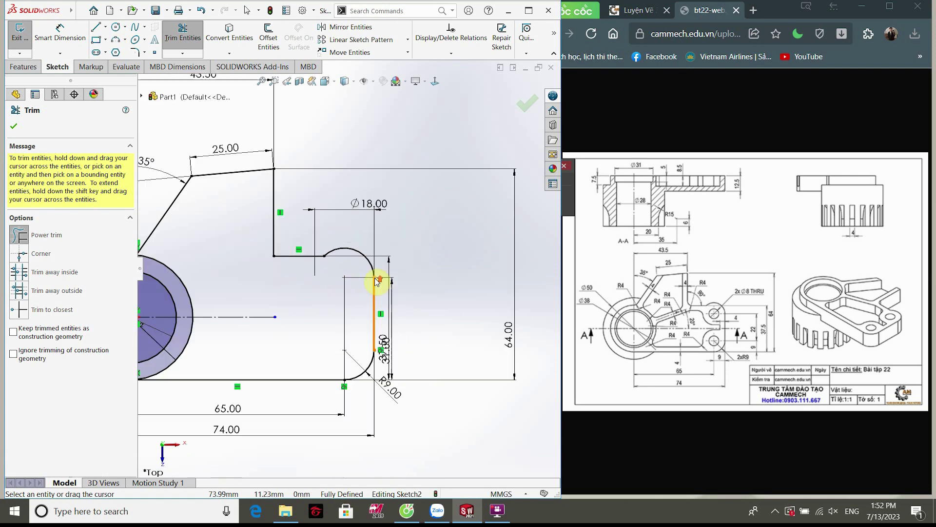
pyautogui.scroll(1, 465, 299)
pyautogui.scroll(-1, 472, 302)
pyautogui.scroll(-2, 439, 265)
pyautogui.scroll(-2, 486, 263)
pyautogui.scroll(-1, 484, 261)
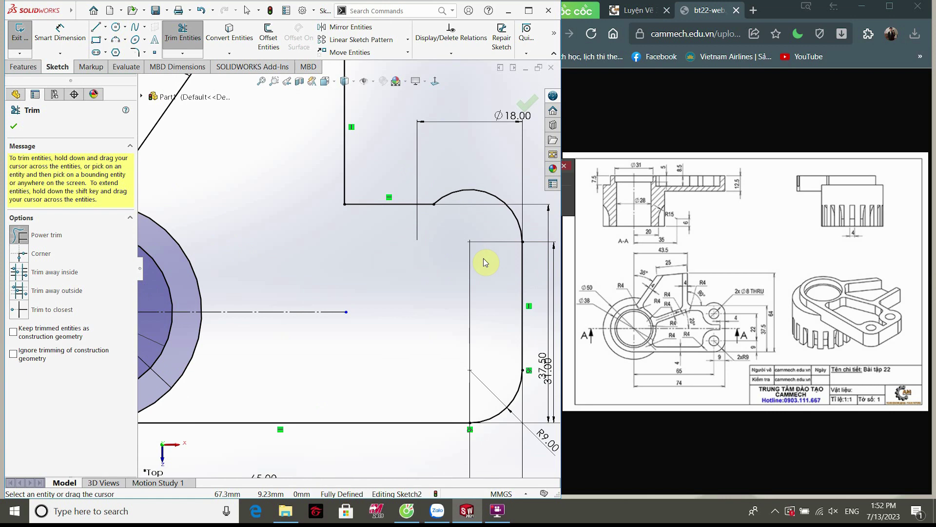
pyautogui.click(14, 127)
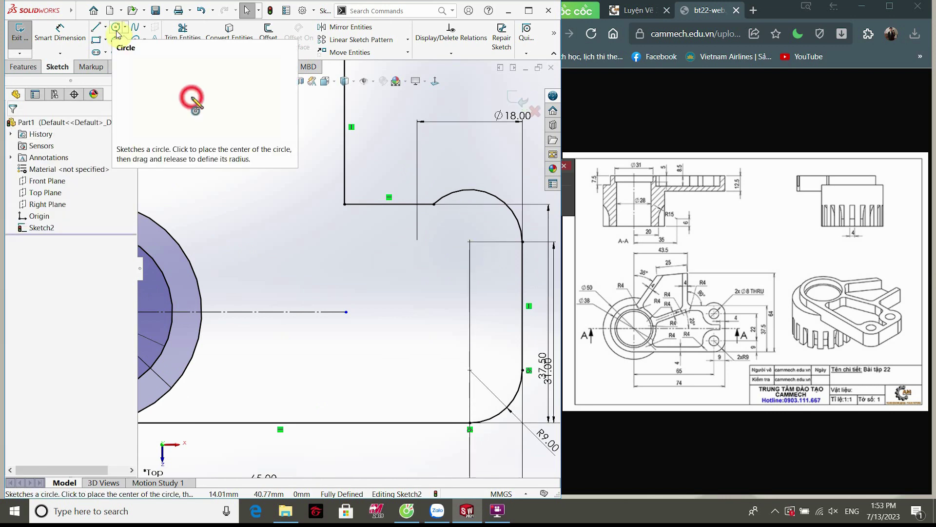
pyautogui.scroll(2, 396, 355)
pyautogui.scroll(1, 397, 349)
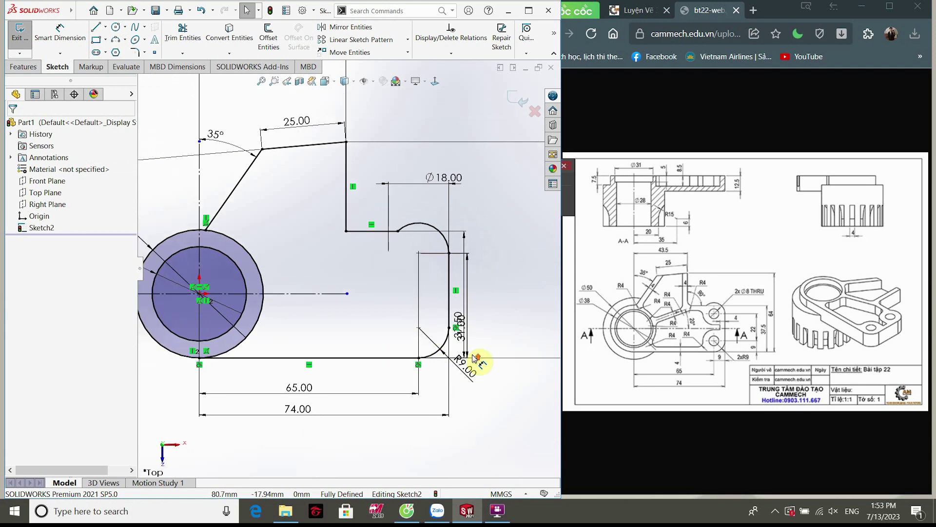
pyautogui.scroll(2, 475, 360)
pyautogui.scroll(-1, 359, 275)
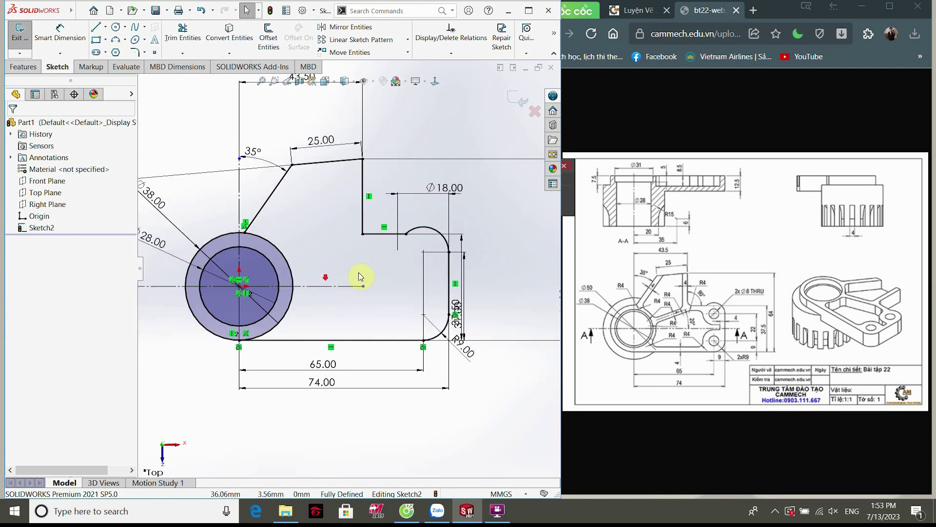
pyautogui.scroll(-2, 343, 247)
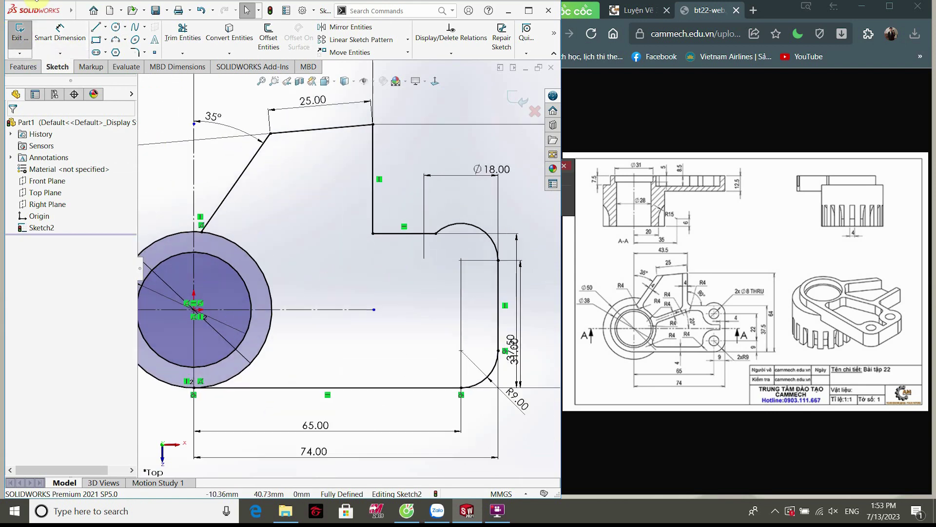
pyautogui.click(116, 27)
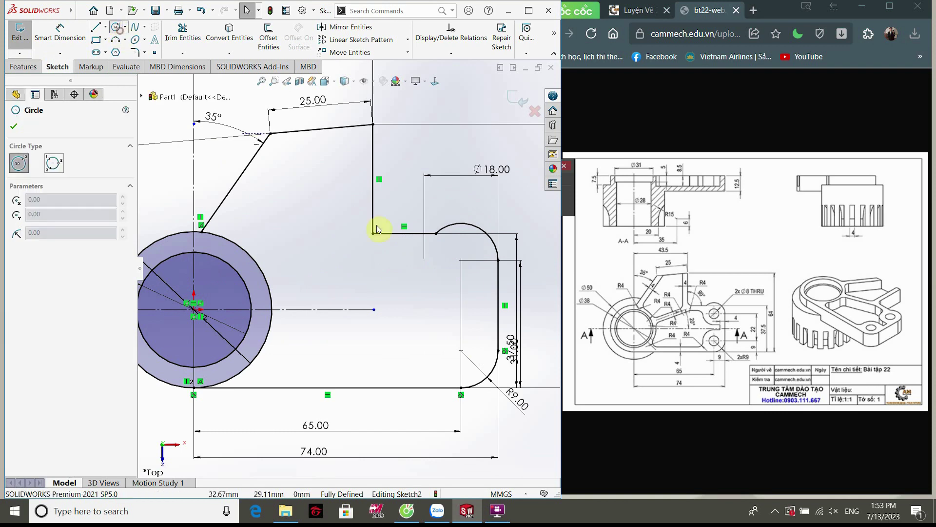
# Step: Draw two small circles, one on the arc centre and one lower down, and make them equal
pyautogui.click(462, 260)
pyautogui.click(443, 259)
pyautogui.click(461, 351)
pyautogui.click(442, 361)
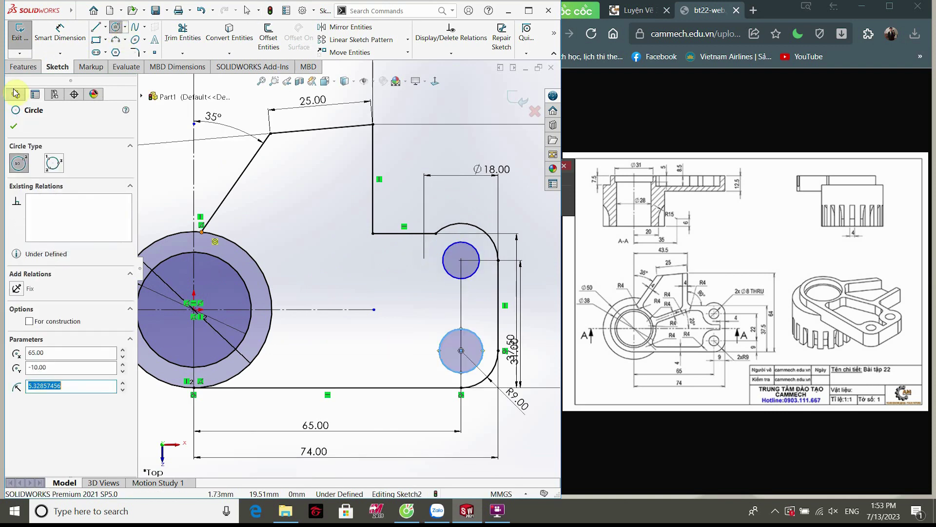
pyautogui.click(19, 129)
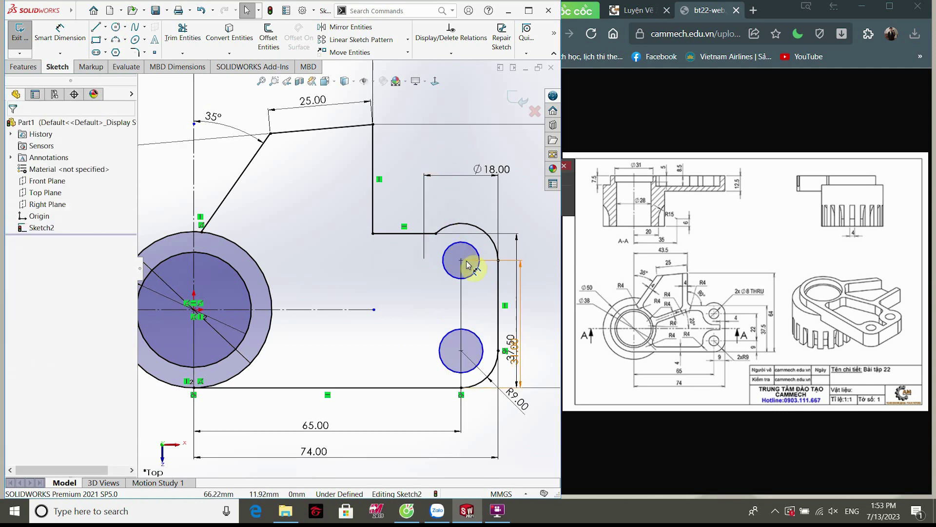
pyautogui.click(475, 274)
pyautogui.keyDown('ctrl'); pyautogui.click(470, 333); pyautogui.keyUp('ctrl')
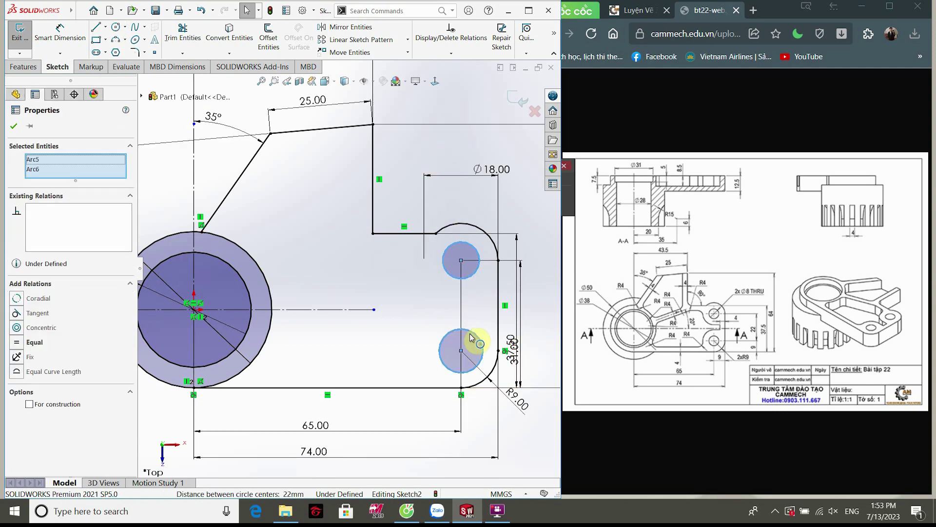
pyautogui.click(539, 293)
# Step: Dimension the upper small circle to Ø8 mm
pyautogui.click(60, 34)
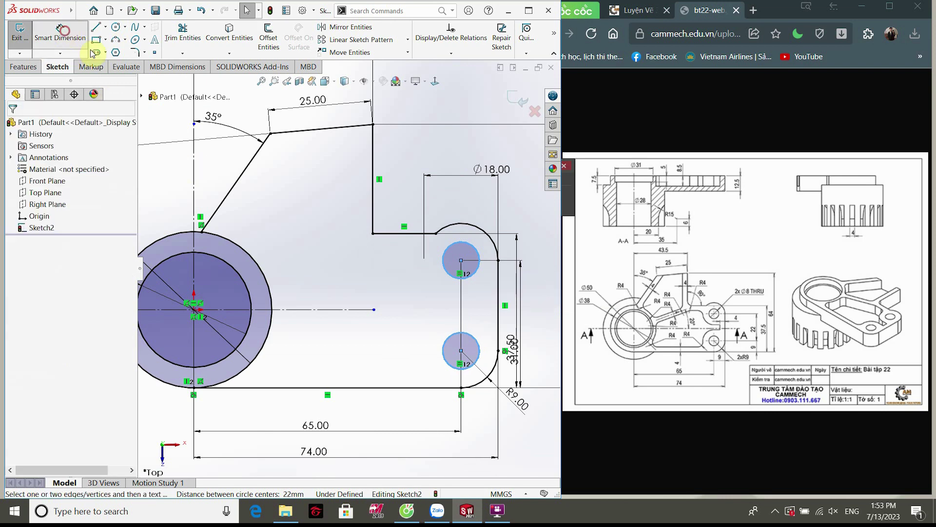
pyautogui.click(451, 245)
pyautogui.click(462, 200)
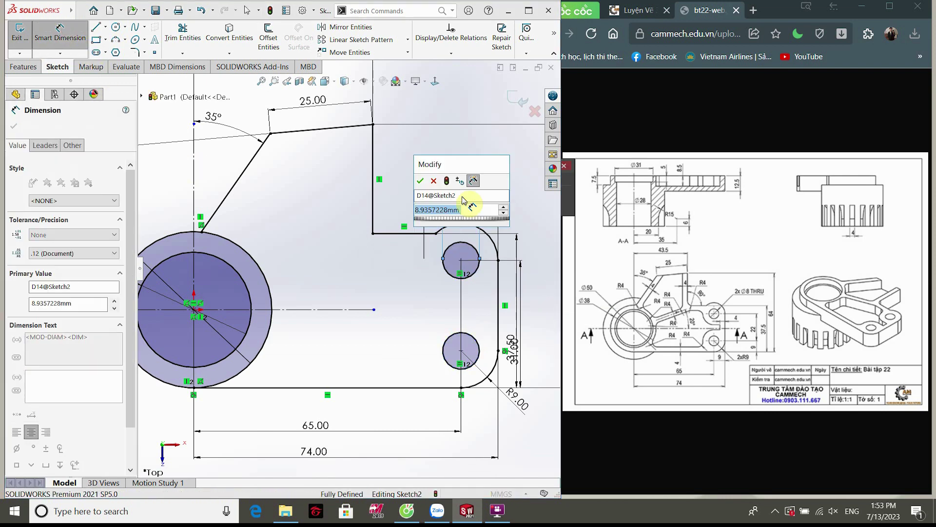
pyautogui.write('8')
pyautogui.press('Return')
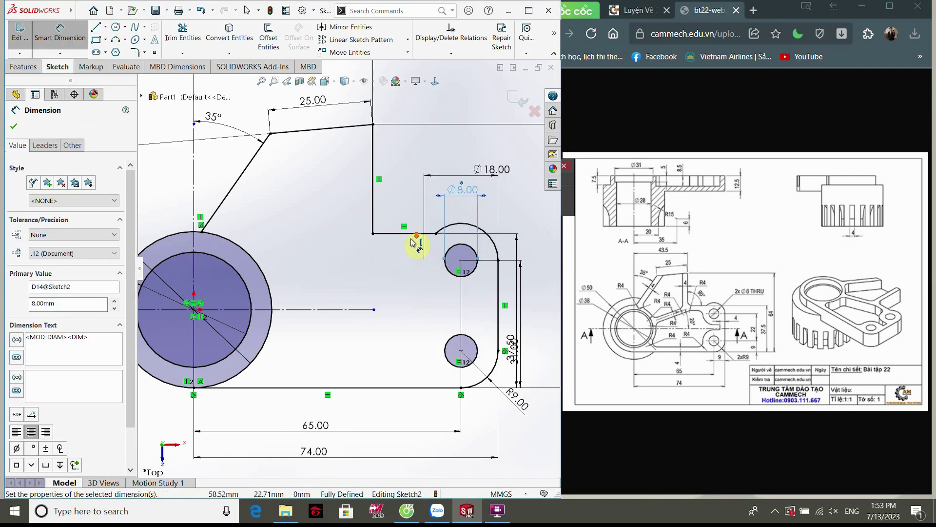
pyautogui.scroll(-1, 409, 252)
pyautogui.scroll(1, 380, 266)
pyautogui.scroll(1, 368, 270)
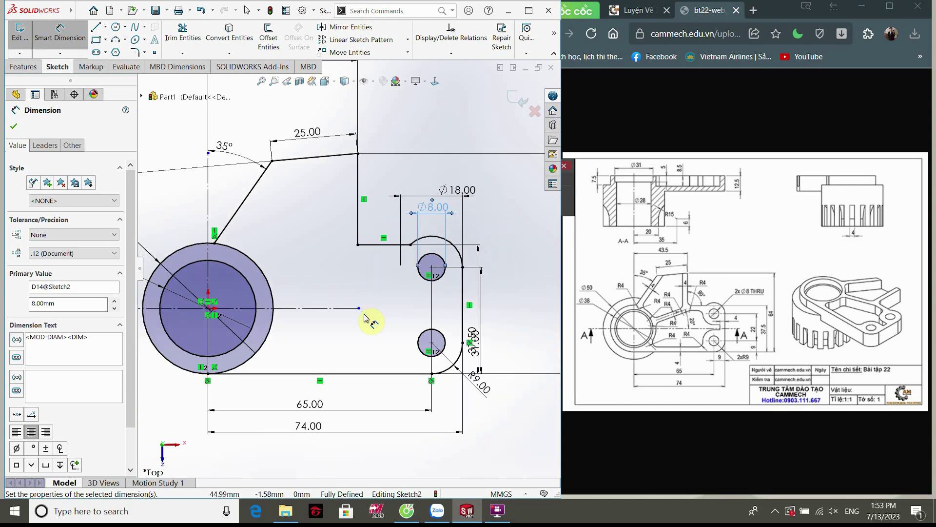
pyautogui.scroll(1, 383, 322)
pyautogui.click(13, 126)
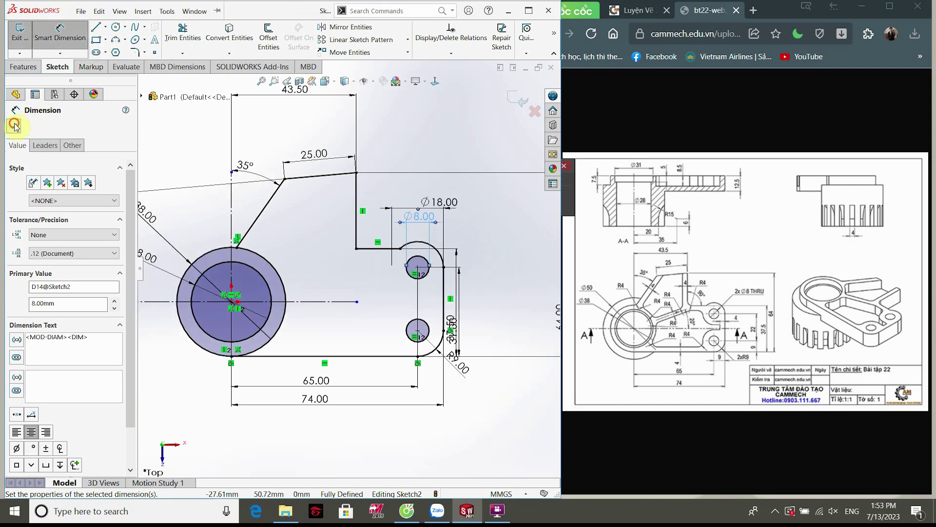
# Step: Trim the unwanted outer-circle arc and leftover segments to close the bracket outline
pyautogui.click(204, 43)
pyautogui.moveTo(274, 259); pyautogui.dragTo(273, 272)
pyautogui.moveTo(308, 336); pyautogui.dragTo(272, 331)
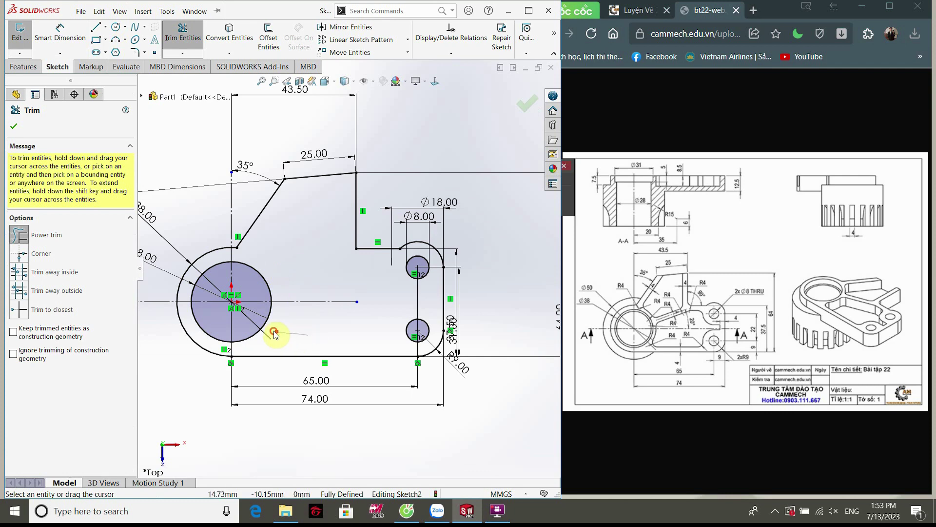
pyautogui.click(19, 130)
pyautogui.scroll(1, 348, 265)
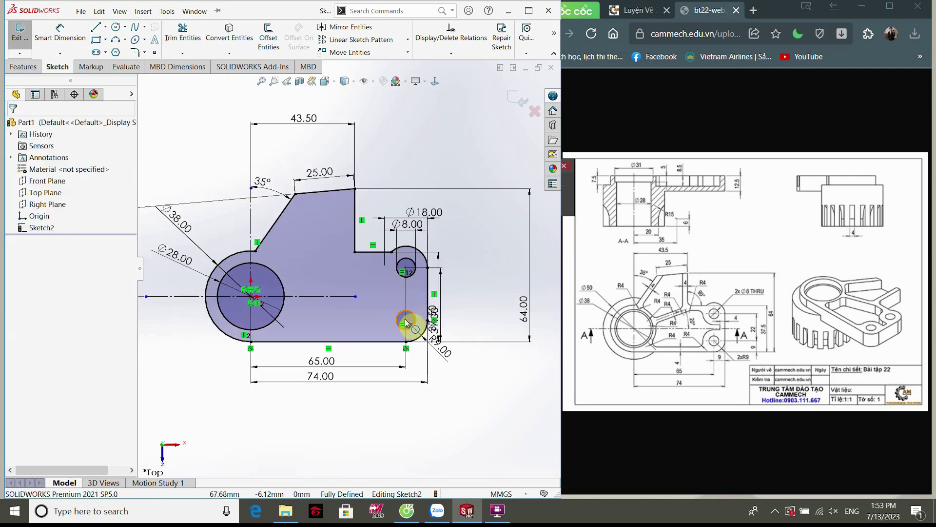
pyautogui.press('z')
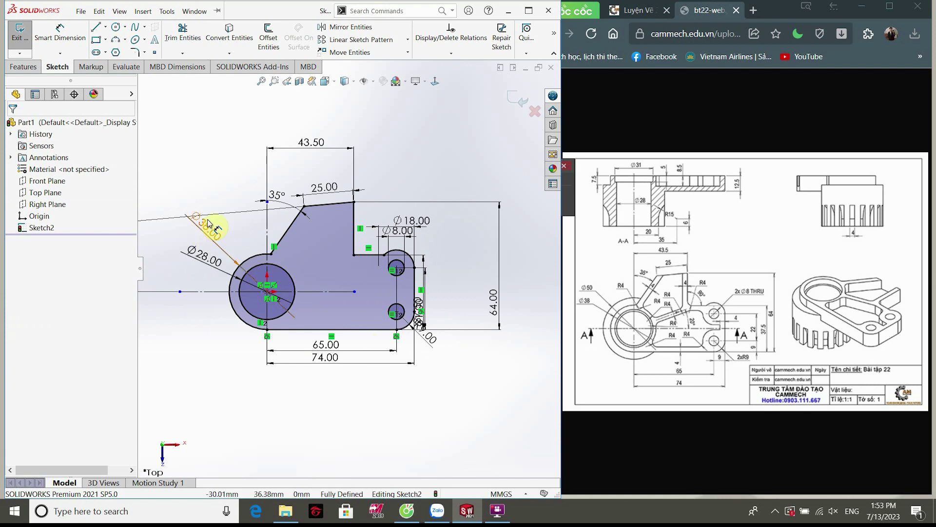
pyautogui.scroll(-1, 220, 207)
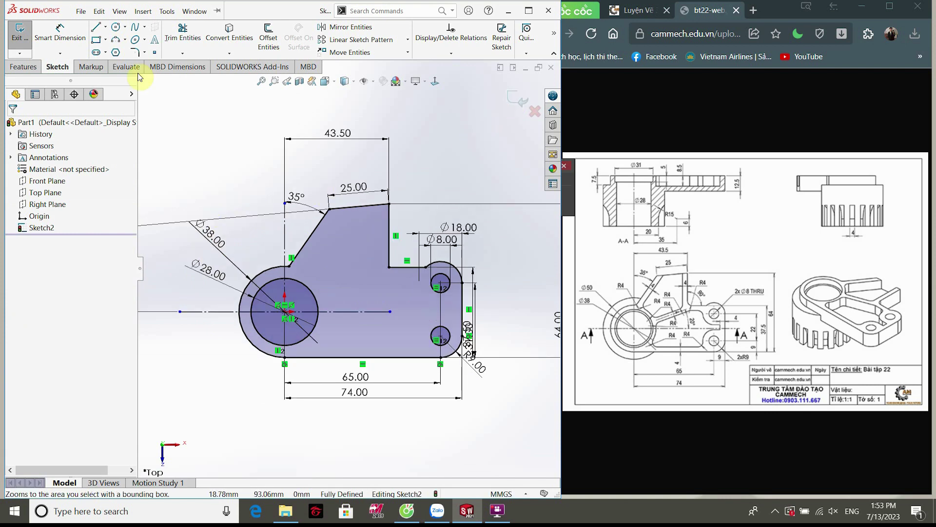
pyautogui.click(23, 67)
# Step: Extrude the bracket profile as Boss-Extrude1 with a 12.5 mm blind depth
pyautogui.click(25, 39)
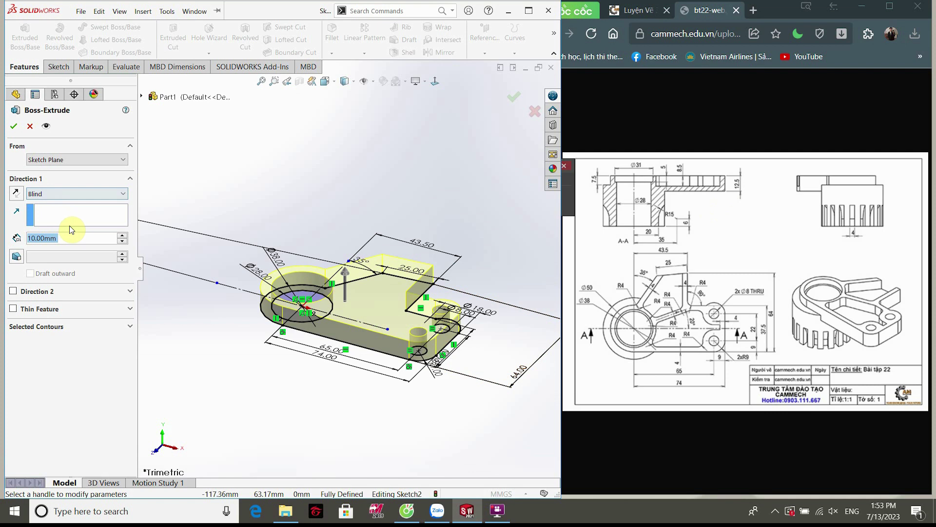
pyautogui.write('12.5')
pyautogui.press('Return')
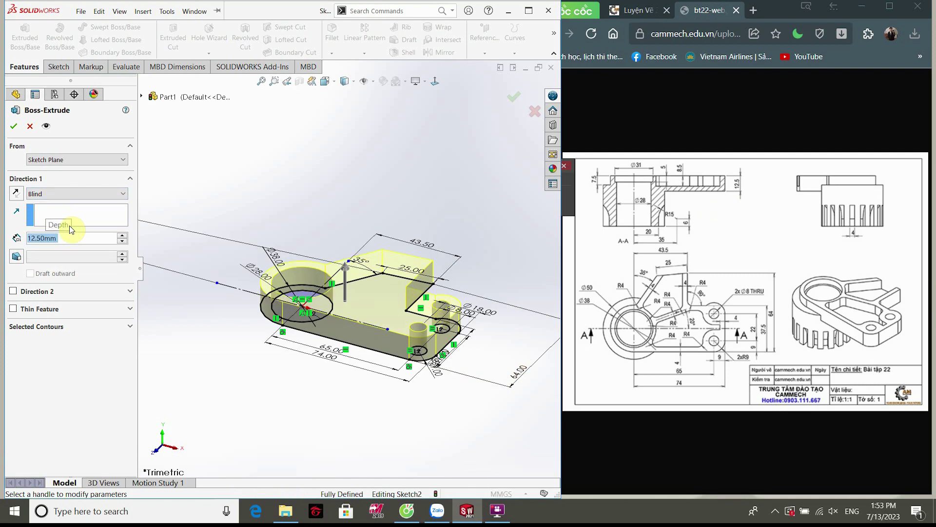
pyautogui.click(14, 126)
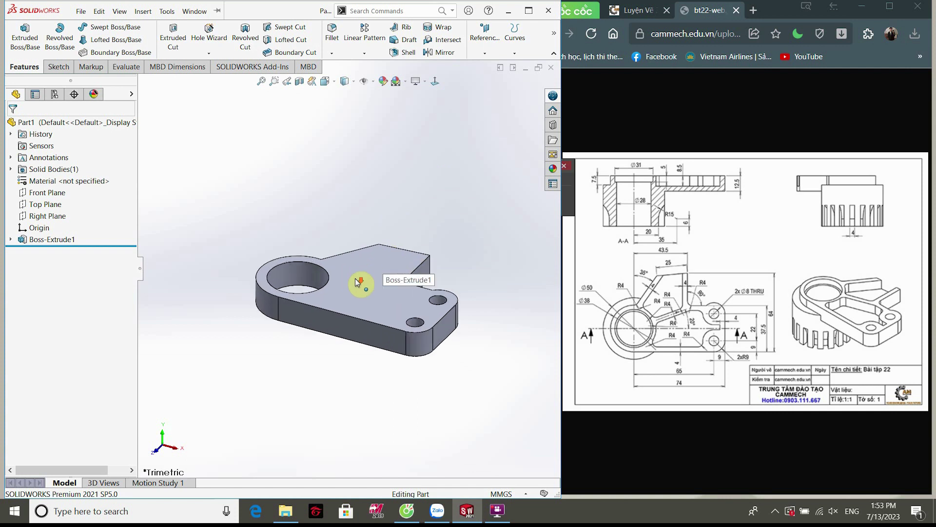
# Step: Shell the plate to 4 mm thickness, removing the top face and a second face
pyautogui.moveTo(368, 274); pyautogui.dragTo(372, 355, button='middle')
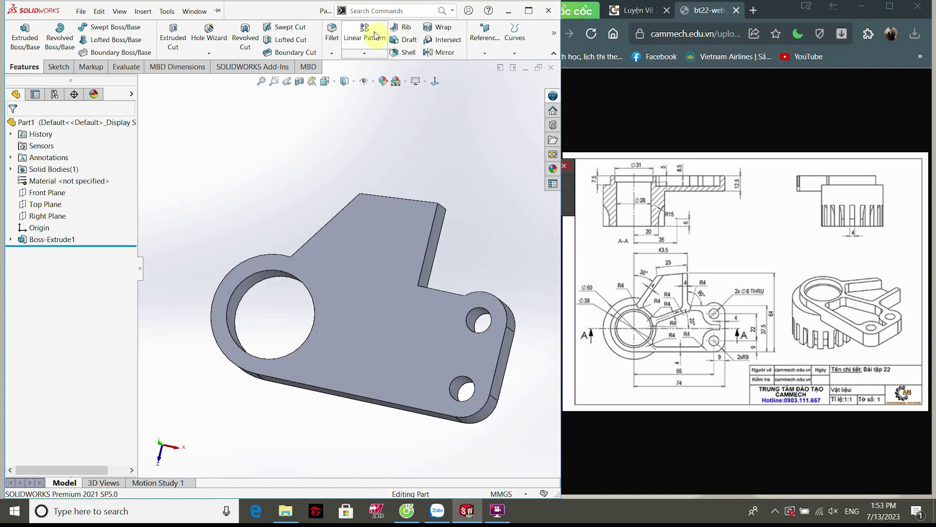
pyautogui.click(403, 54)
pyautogui.click(393, 242)
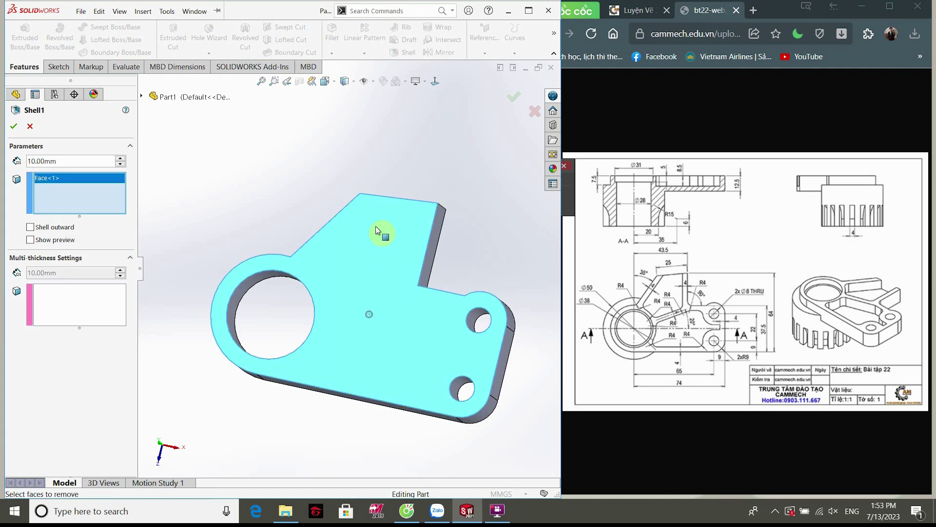
pyautogui.write('4')
pyautogui.press('Return')
pyautogui.moveTo(350, 145); pyautogui.dragTo(309, 247, button='middle')
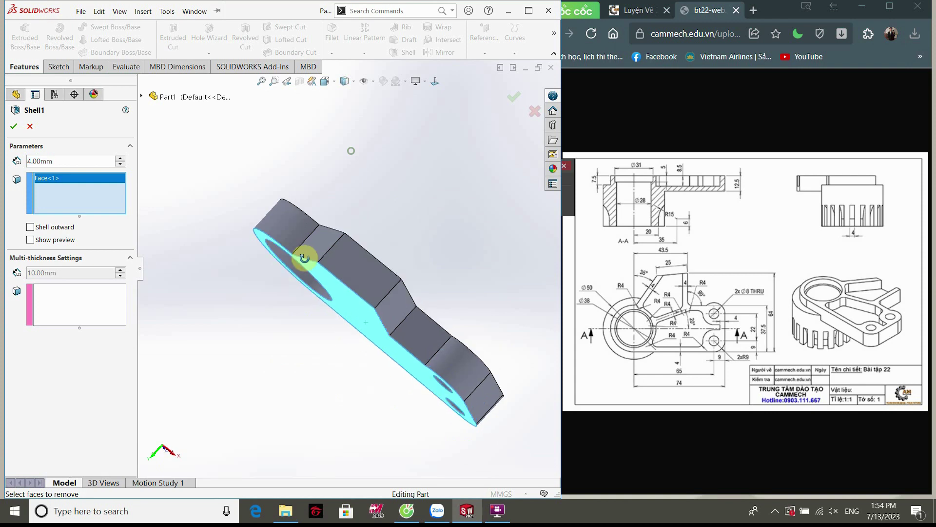
pyautogui.click(31, 240)
pyautogui.click(309, 299)
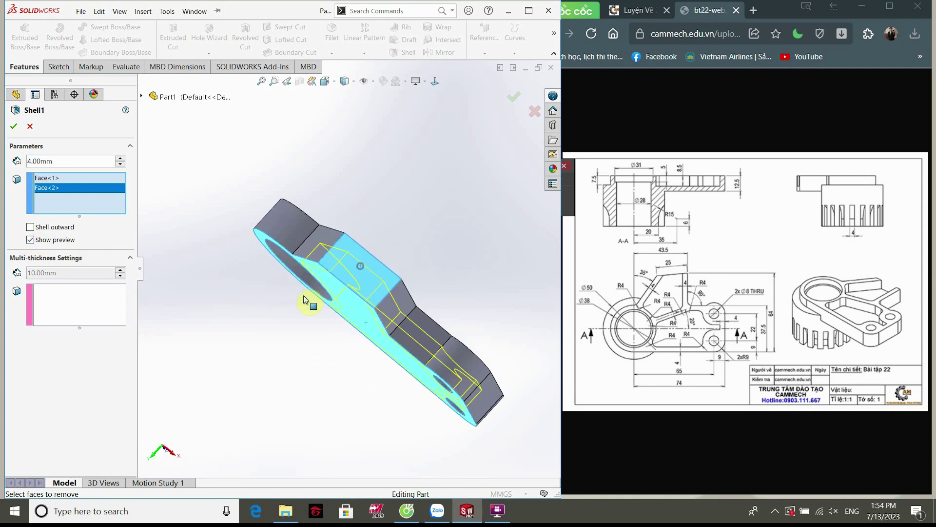
pyautogui.moveTo(310, 298); pyautogui.dragTo(361, 188, button='middle')
pyautogui.click(13, 131)
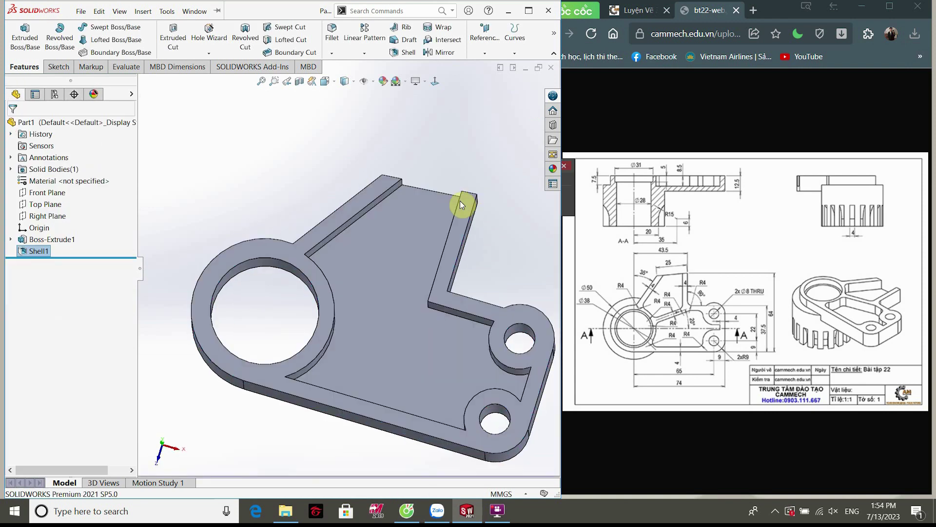
# Step: Start a new sketch on the flat pocket floor face
pyautogui.press('f')
pyautogui.moveTo(384, 288)
pyautogui.mouseDown(button='middle')
pyautogui.moveTo(408, 261)
pyautogui.moveTo(402, 299)
pyautogui.moveTo(409, 303)
pyautogui.mouseUp(button='middle')
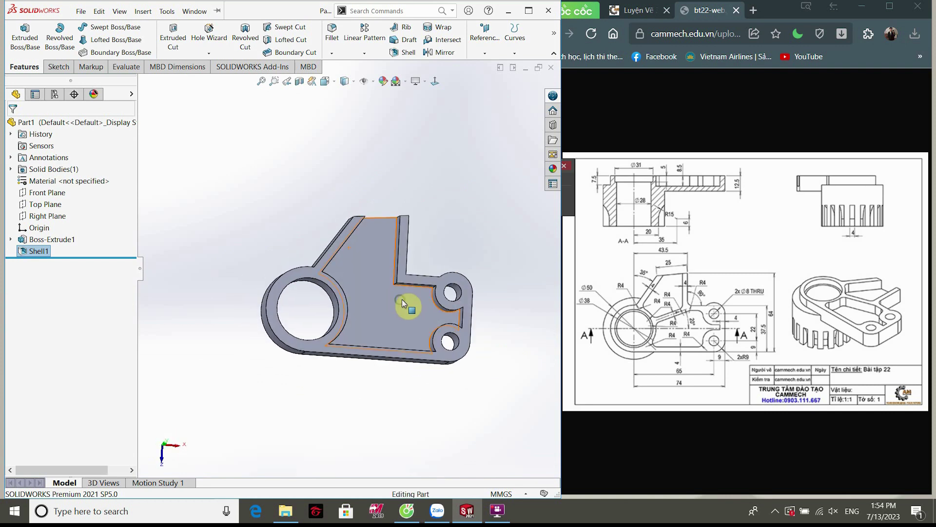
pyautogui.click(348, 308)
pyautogui.click(384, 274)
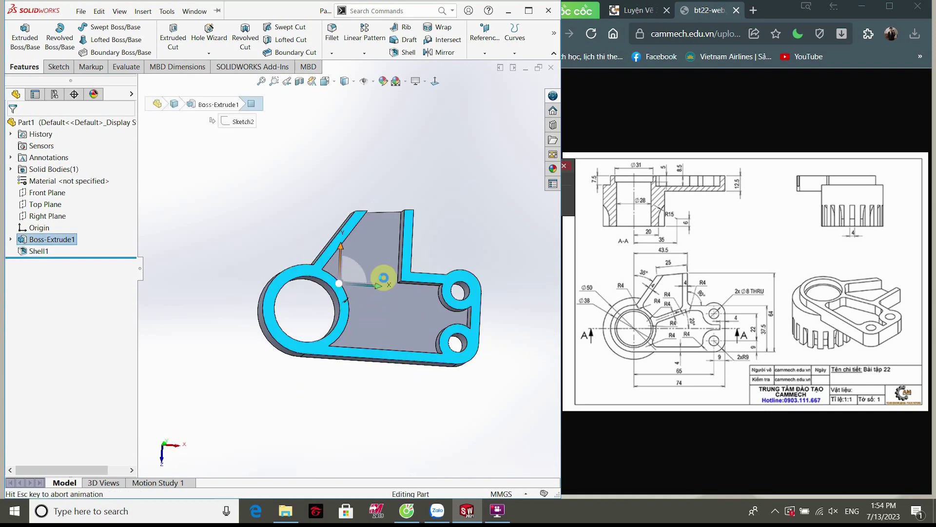
pyautogui.scroll(-2, 322, 260)
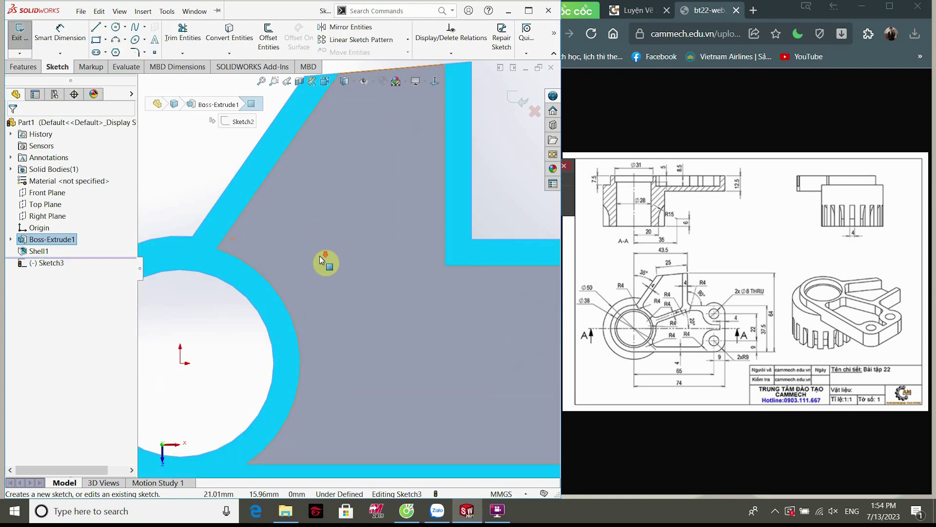
pyautogui.press('f')
pyautogui.click(242, 190)
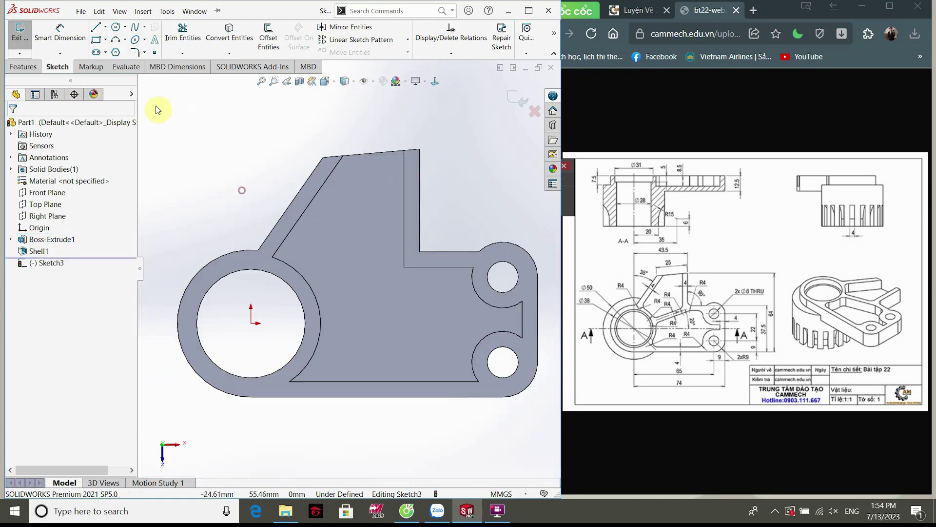
# Step: Draw a horizontal centerline from the ring centre and a line from the pocket corner to the ring edge
pyautogui.click(95, 28)
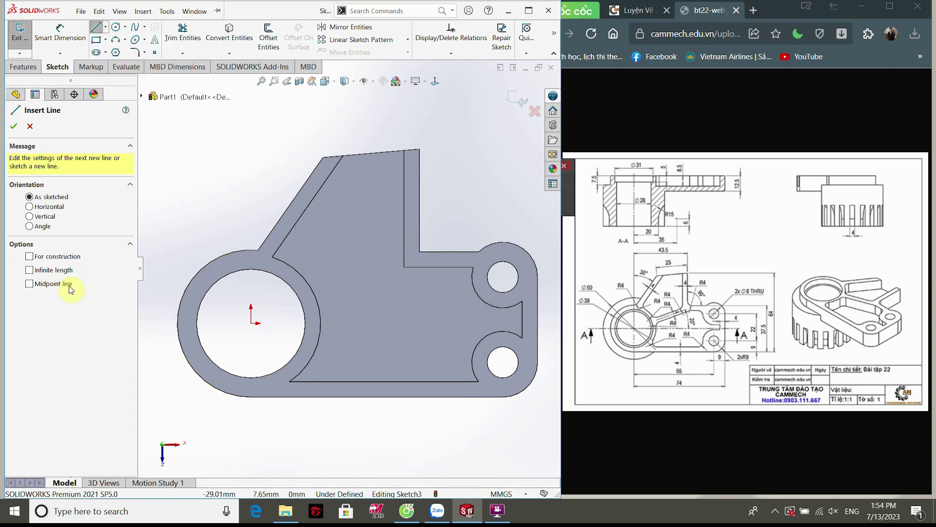
pyautogui.click(251, 323)
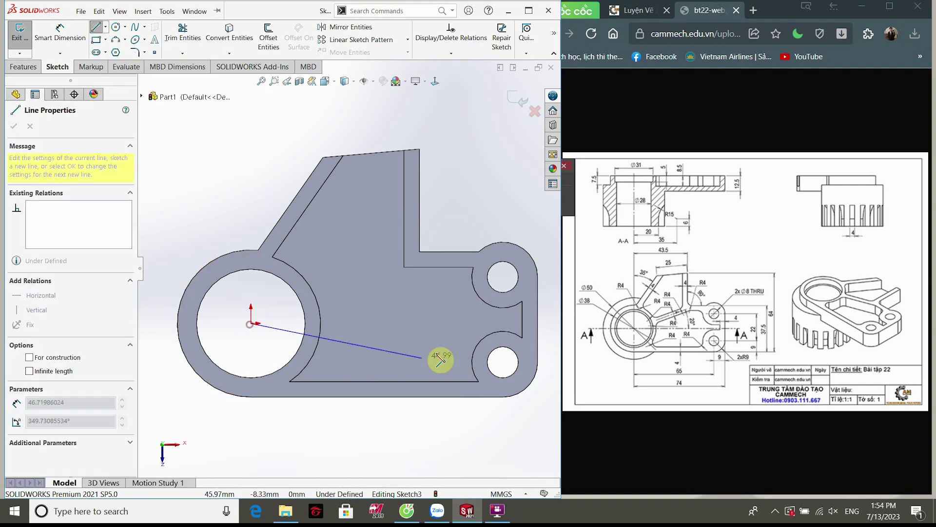
pyautogui.rightClick(482, 324)
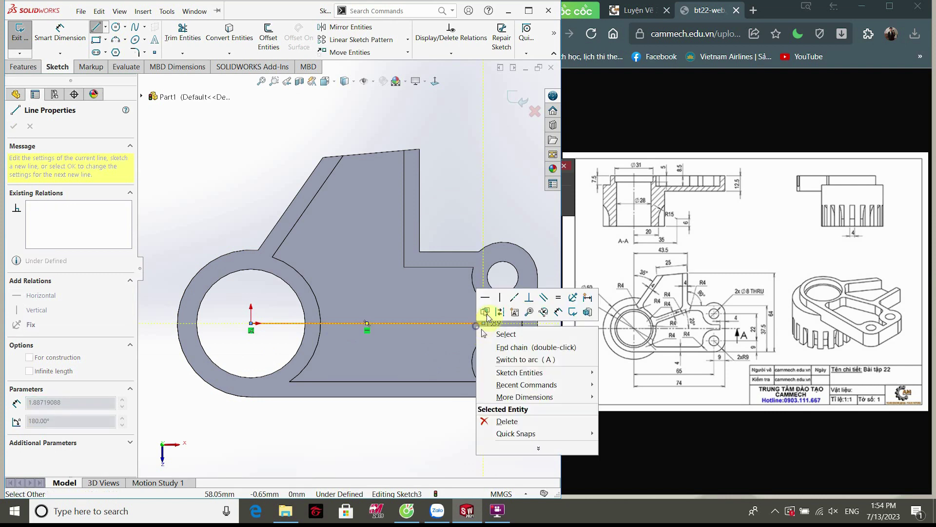
pyautogui.click(485, 307)
pyautogui.click(81, 11)
pyautogui.click(282, 121)
pyautogui.click(98, 31)
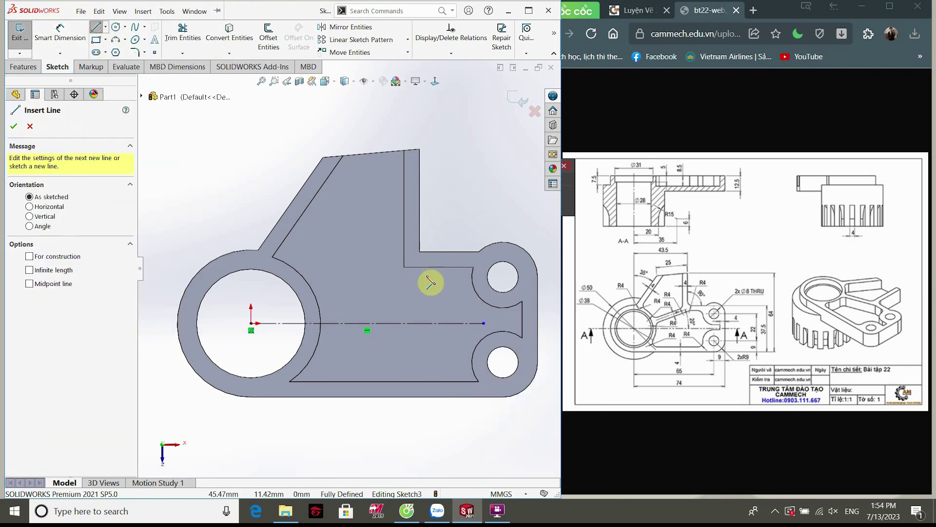
pyautogui.click(403, 268)
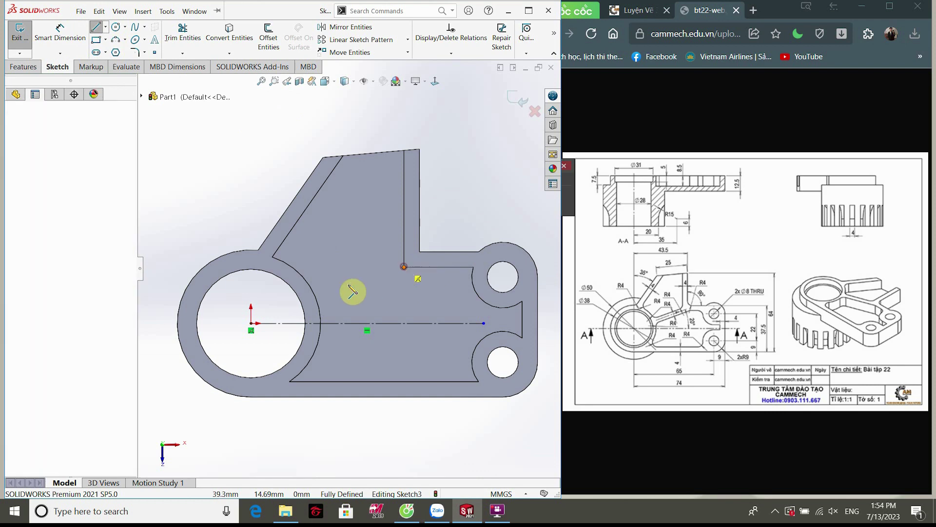
pyautogui.click(315, 296)
pyautogui.press('Escape')
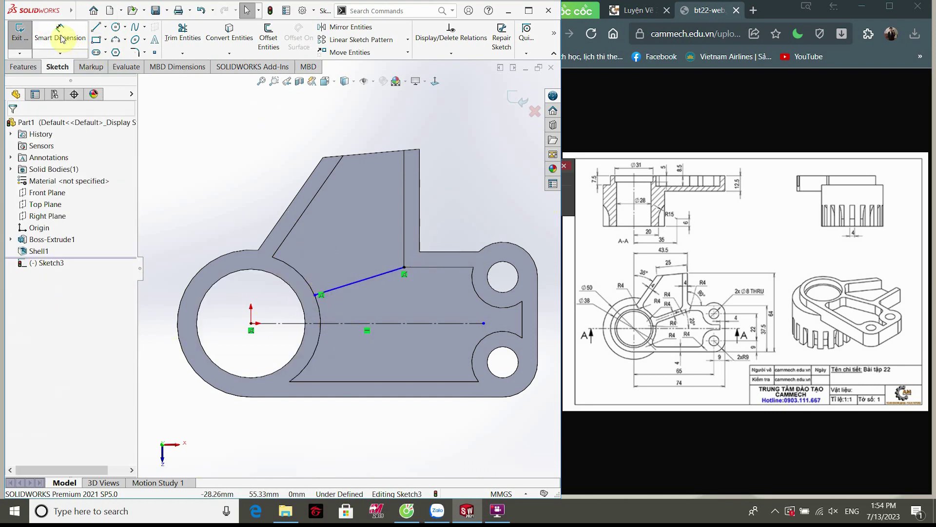
# Step: Dimension the slanted line at 20° to the centerline
pyautogui.click(60, 34)
pyautogui.click(367, 283)
pyautogui.click(386, 323)
pyautogui.click(401, 315)
pyautogui.write('20')
pyautogui.press('Return')
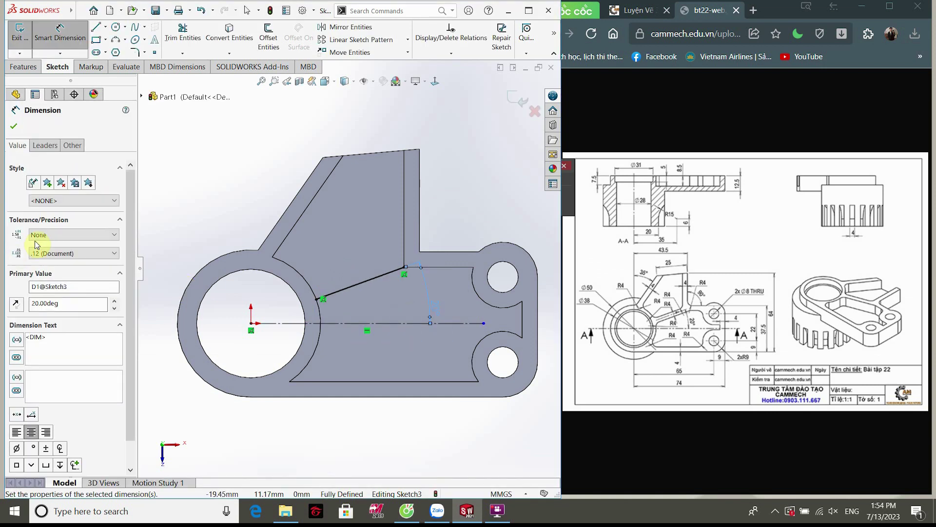
pyautogui.click(14, 128)
pyautogui.scroll(1, 367, 327)
pyautogui.scroll(1, 341, 313)
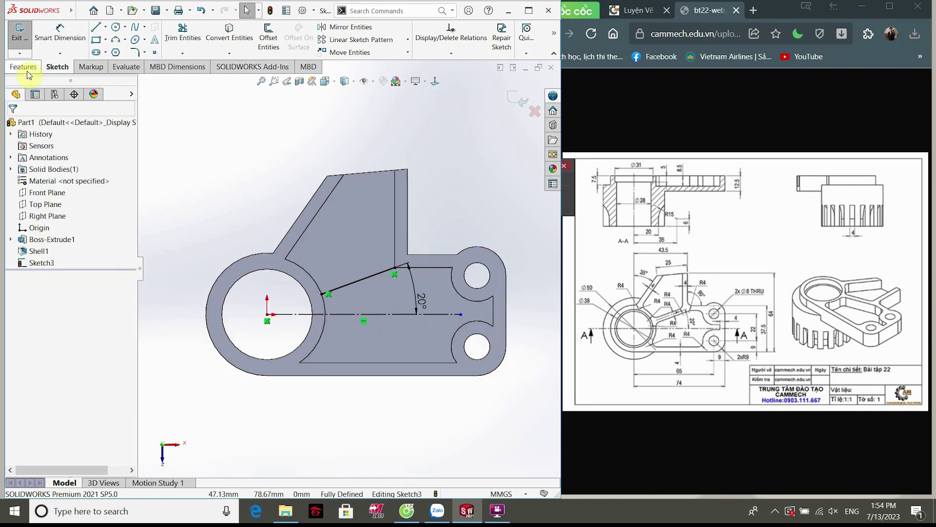
pyautogui.click(22, 67)
# Step: Create Rib1, 4 mm thick, from the slanted line, extruded parallel to the sketch
pyautogui.click(408, 40)
pyautogui.moveTo(382, 267)
pyautogui.mouseDown(button='middle')
pyautogui.moveTo(378, 247)
pyautogui.moveTo(361, 253)
pyautogui.mouseUp(button='middle')
pyautogui.click(49, 220)
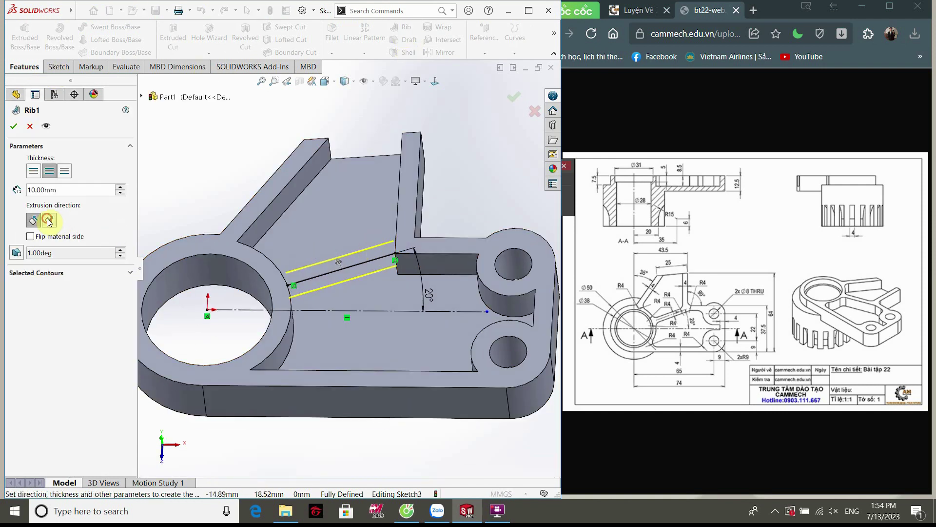
pyautogui.write('4')
pyautogui.press('Return')
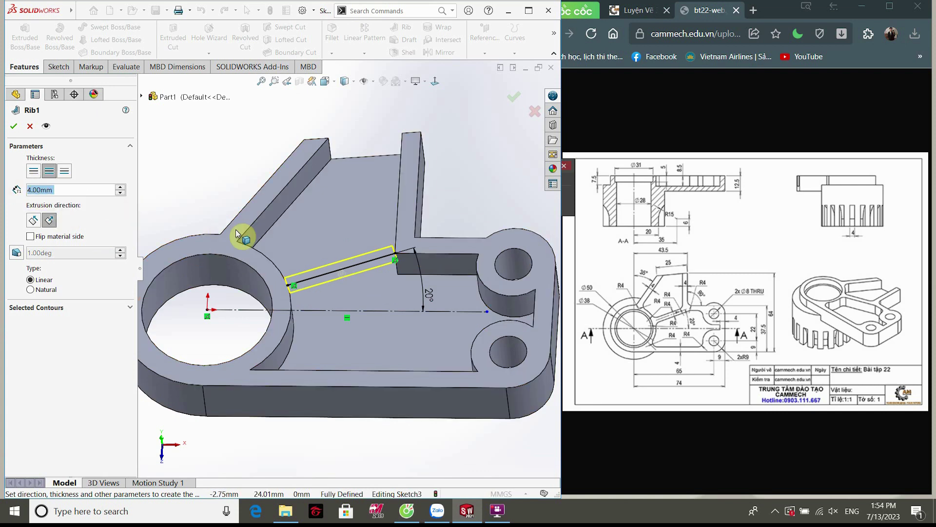
pyautogui.moveTo(236, 245); pyautogui.dragTo(253, 240, button='middle')
pyautogui.click(13, 127)
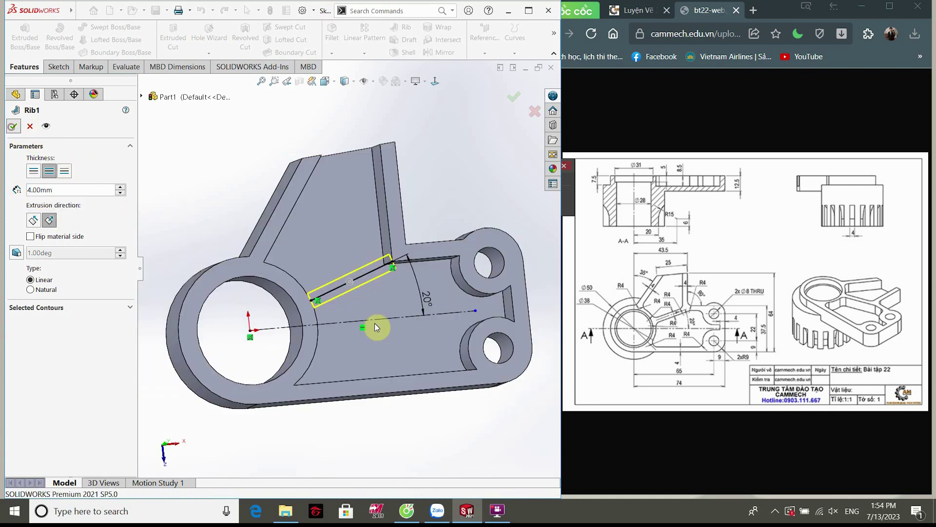
pyautogui.moveTo(464, 175)
pyautogui.mouseDown(button='middle')
pyautogui.moveTo(424, 157)
pyautogui.moveTo(430, 140)
pyautogui.moveTo(476, 165)
pyautogui.moveTo(428, 141)
pyautogui.moveTo(418, 172)
pyautogui.moveTo(432, 197)
pyautogui.mouseUp(button='middle')
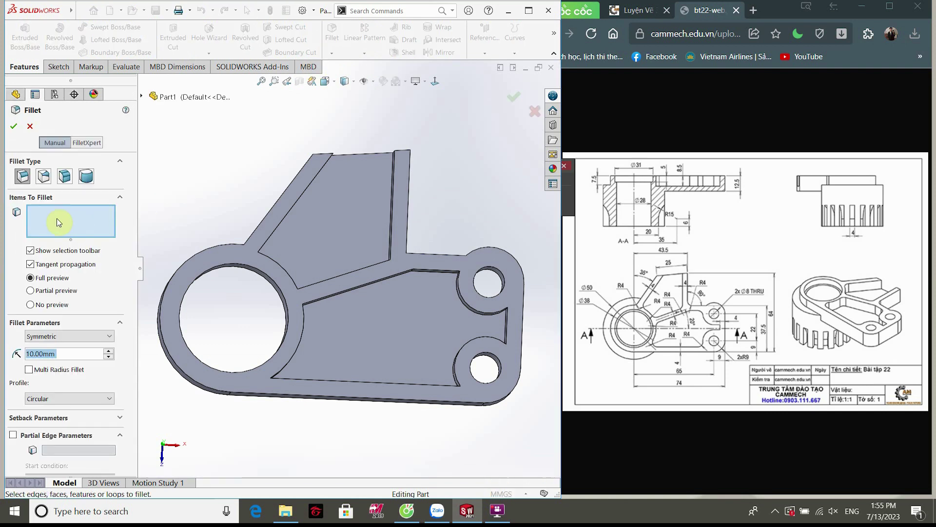
# Step: Fillet the eight inner rib and wall corner edges with a 4 mm radius
pyautogui.write('4')
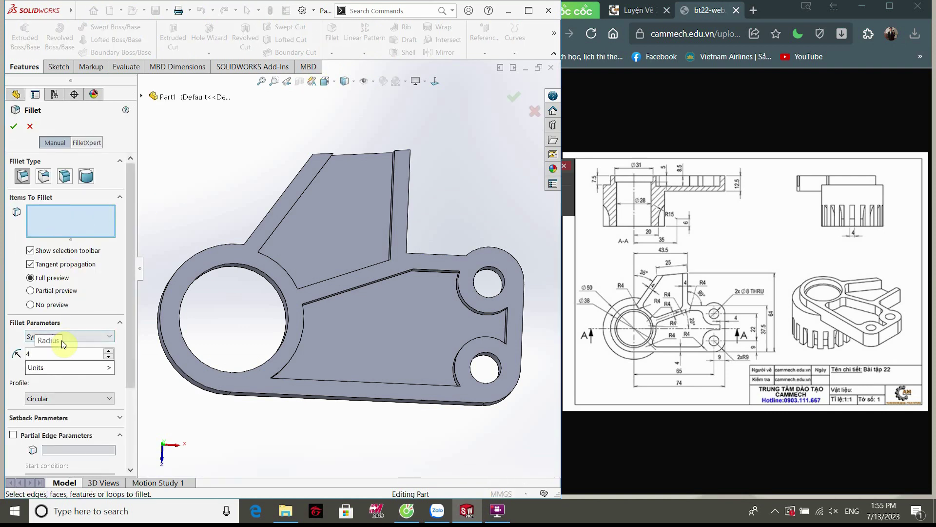
pyautogui.press('Return')
pyautogui.moveTo(324, 255)
pyautogui.mouseDown(button='middle')
pyautogui.moveTo(257, 234)
pyautogui.moveTo(263, 253)
pyautogui.moveTo(366, 251)
pyautogui.moveTo(412, 274)
pyautogui.moveTo(300, 306)
pyautogui.mouseUp(button='middle')
pyautogui.click(263, 252)
pyautogui.click(400, 262)
pyautogui.click(299, 306)
pyautogui.moveTo(362, 349)
pyautogui.mouseDown(button='middle')
pyautogui.moveTo(386, 246)
pyautogui.moveTo(349, 324)
pyautogui.moveTo(256, 361)
pyautogui.moveTo(344, 307)
pyautogui.moveTo(372, 356)
pyautogui.moveTo(352, 357)
pyautogui.moveTo(372, 344)
pyautogui.mouseUp(button='middle')
pyautogui.click(297, 312)
pyautogui.click(241, 363)
pyautogui.click(476, 273)
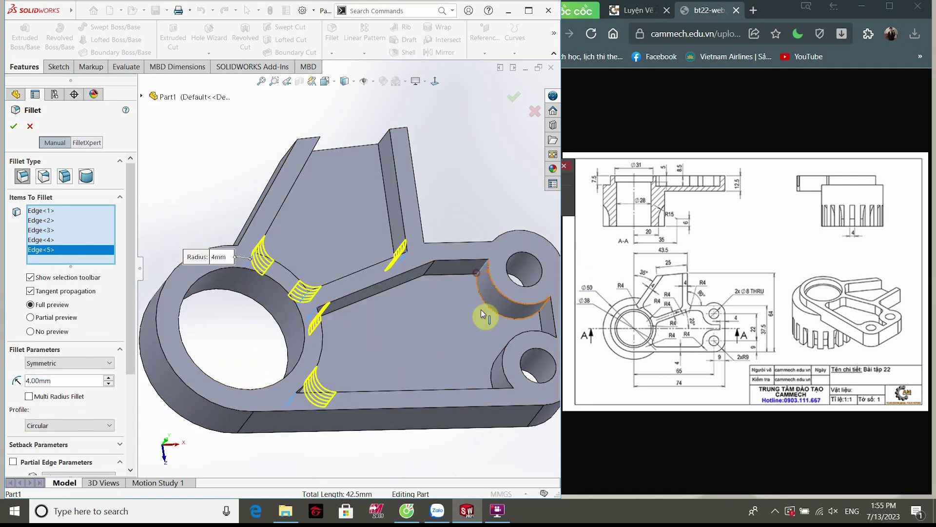
pyautogui.moveTo(485, 317); pyautogui.dragTo(490, 384, button='middle')
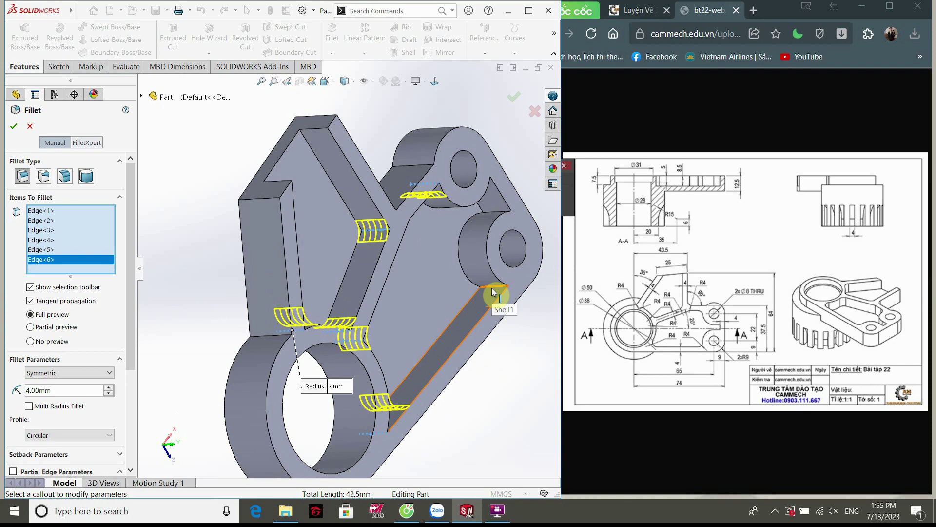
pyautogui.click(493, 292)
pyautogui.moveTo(449, 324)
pyautogui.mouseDown(button='middle')
pyautogui.moveTo(463, 236)
pyautogui.moveTo(430, 268)
pyautogui.moveTo(376, 277)
pyautogui.moveTo(376, 267)
pyautogui.mouseUp(button='middle')
pyautogui.click(11, 127)
# Step: Reopen Fillet1 to review its selected edges and close it without changes
pyautogui.moveTo(430, 247)
pyautogui.mouseDown(button='middle')
pyautogui.moveTo(389, 268)
pyautogui.moveTo(397, 307)
pyautogui.mouseUp(button='middle')
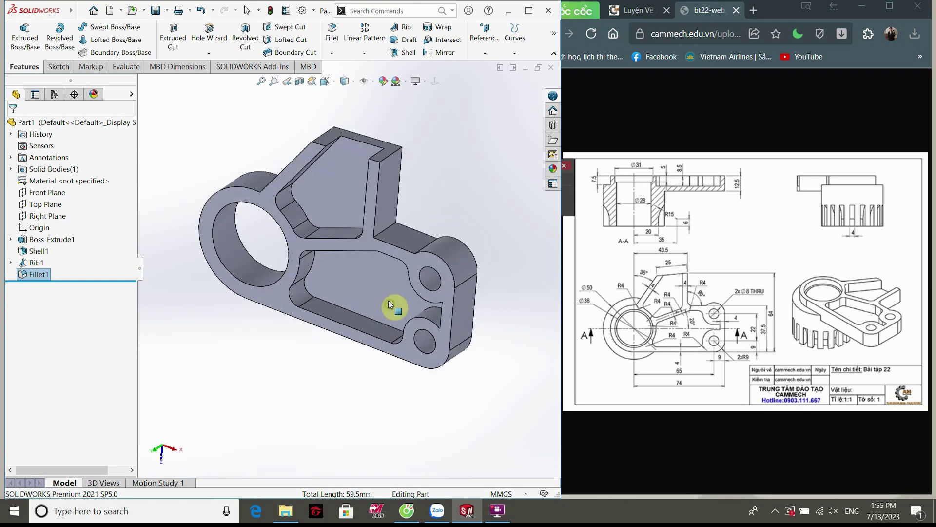
pyautogui.click(34, 274)
pyautogui.click(34, 249)
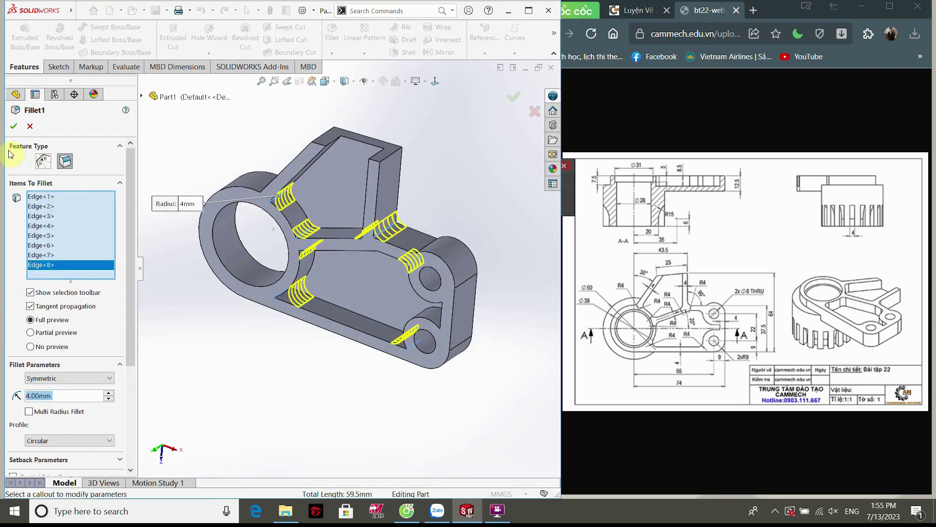
pyautogui.click(14, 129)
pyautogui.moveTo(244, 341)
pyautogui.mouseDown(button='middle')
pyautogui.moveTo(285, 298)
pyautogui.moveTo(271, 234)
pyautogui.moveTo(309, 192)
pyautogui.moveTo(282, 285)
pyautogui.moveTo(289, 302)
pyautogui.mouseUp(button='middle')
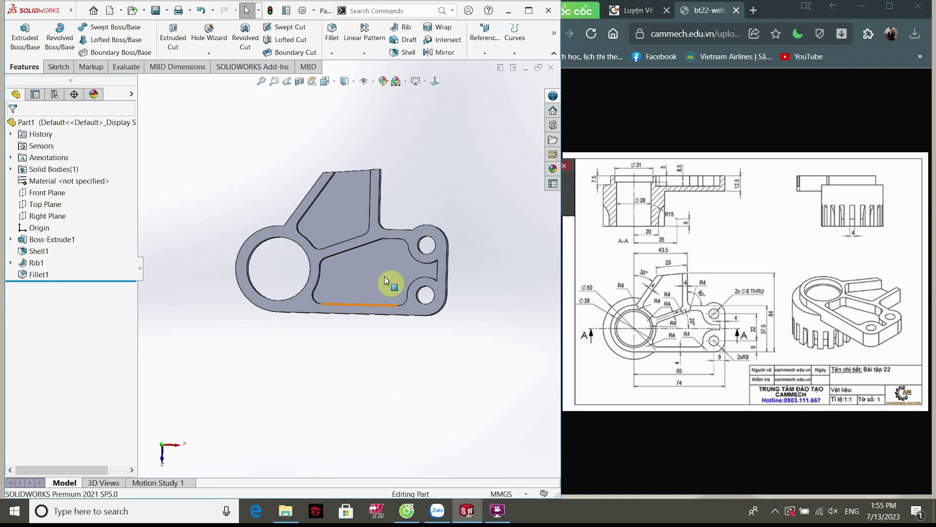
# Step: Start a new sketch on the bracket's inner floor face
pyautogui.scroll(-2, 397, 266)
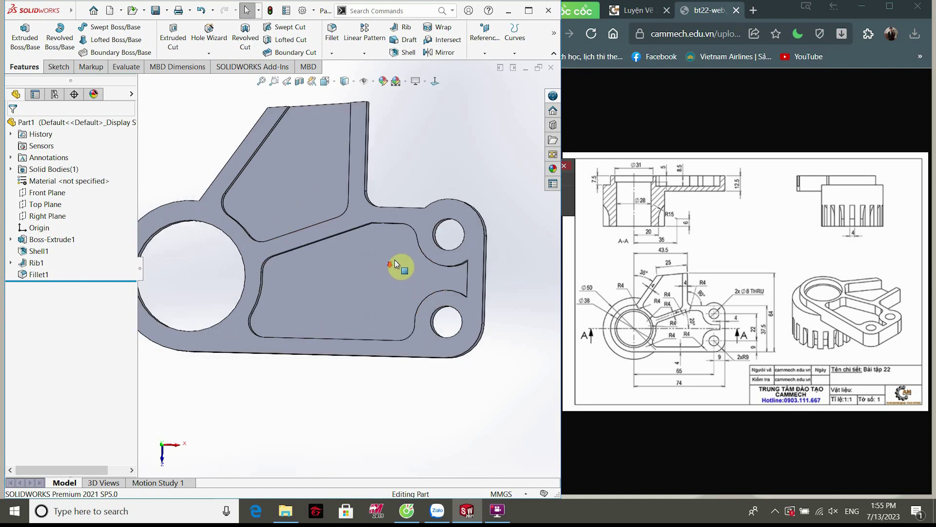
pyautogui.click(440, 263)
pyautogui.click(480, 216)
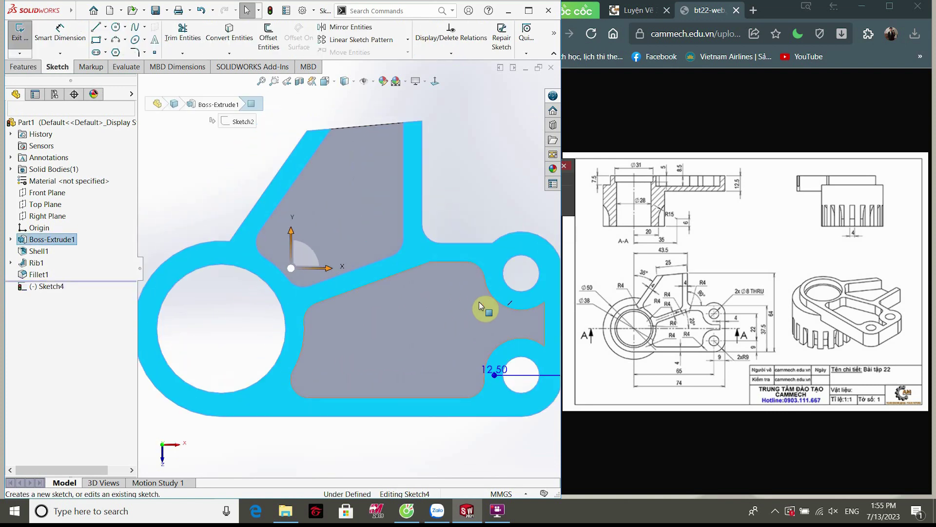
pyautogui.scroll(-3, 486, 295)
pyautogui.scroll(-2, 487, 298)
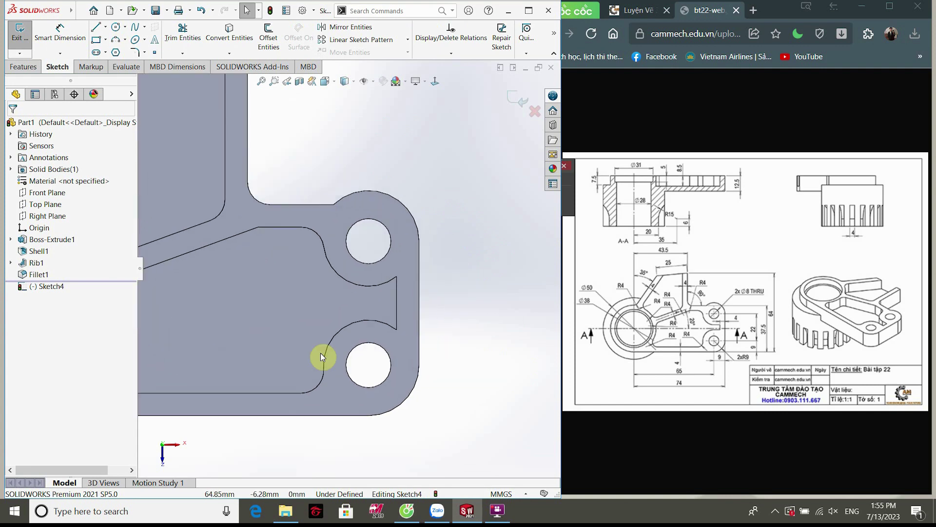
pyautogui.scroll(-2, 350, 343)
pyautogui.click(80, 10)
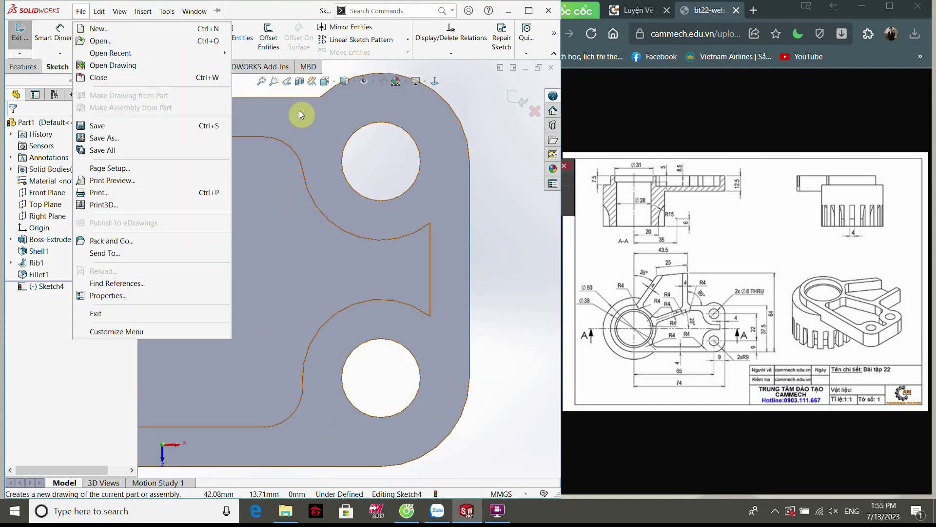
# Step: Draw horizontal and vertical lines from the upper and lower arc ends to the notch edge
pyautogui.click(96, 27)
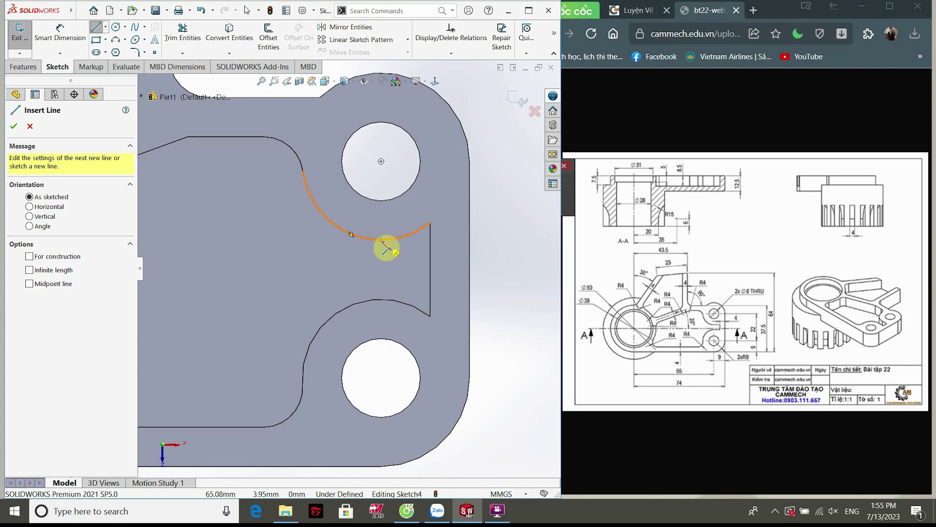
pyautogui.moveTo(382, 239); pyautogui.dragTo(429, 240)
pyautogui.click(430, 240)
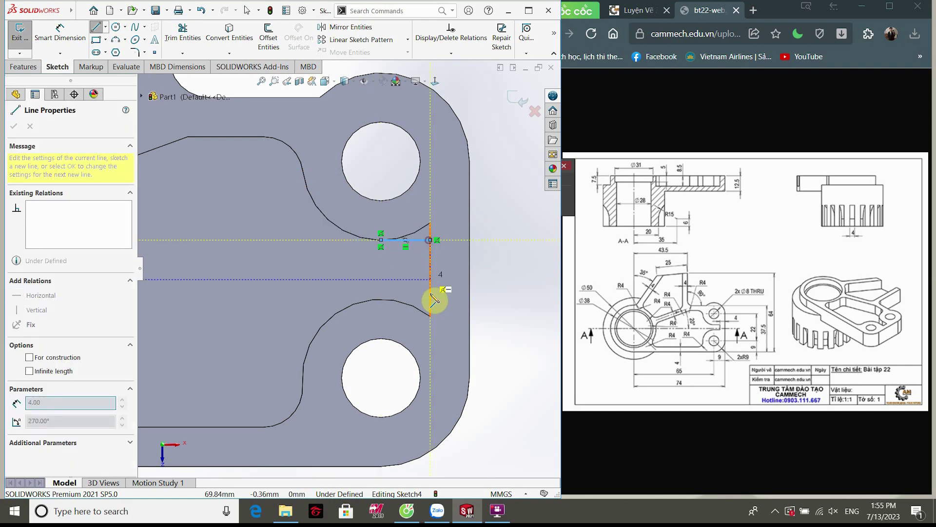
pyautogui.click(430, 311)
pyautogui.press('Escape')
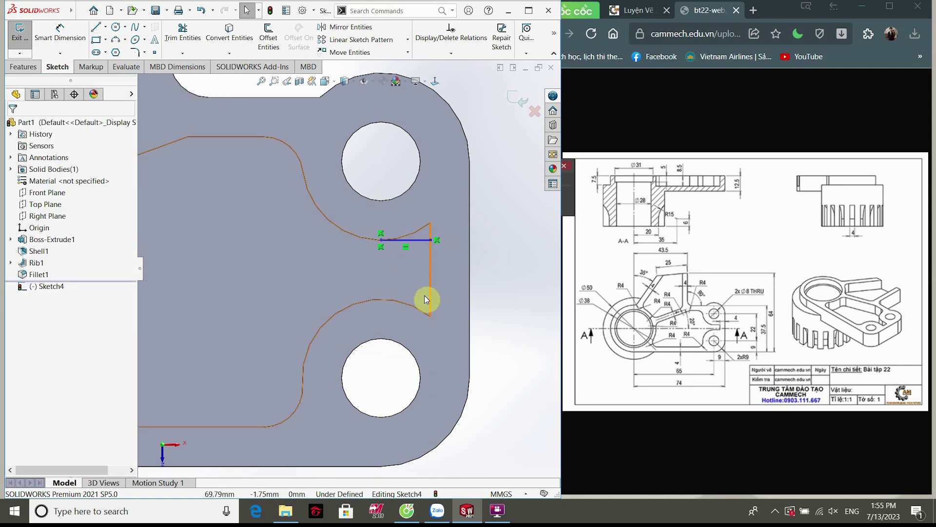
pyautogui.click(99, 30)
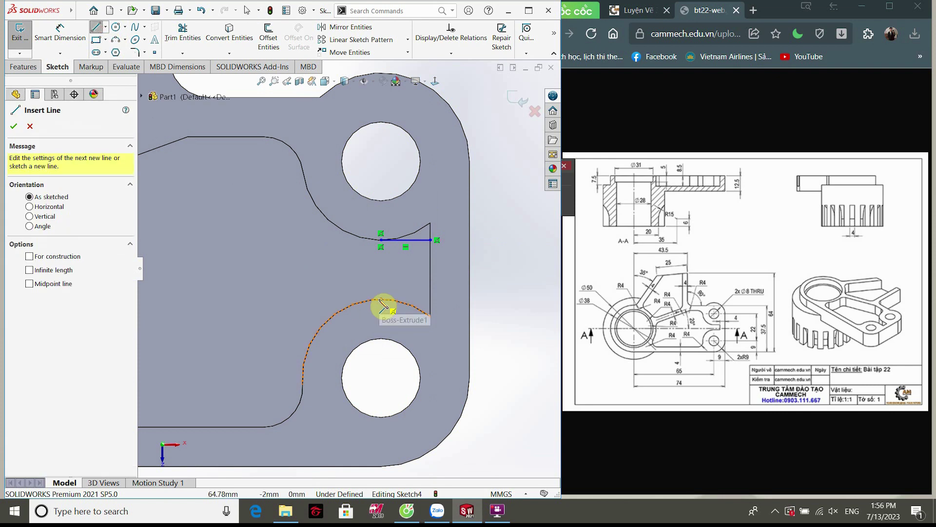
pyautogui.click(381, 300)
pyautogui.click(430, 299)
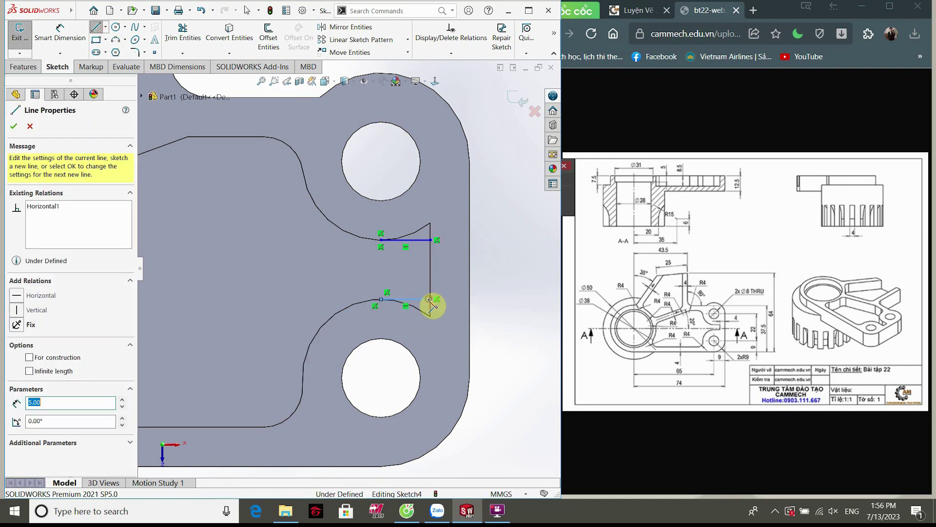
pyautogui.press('Escape')
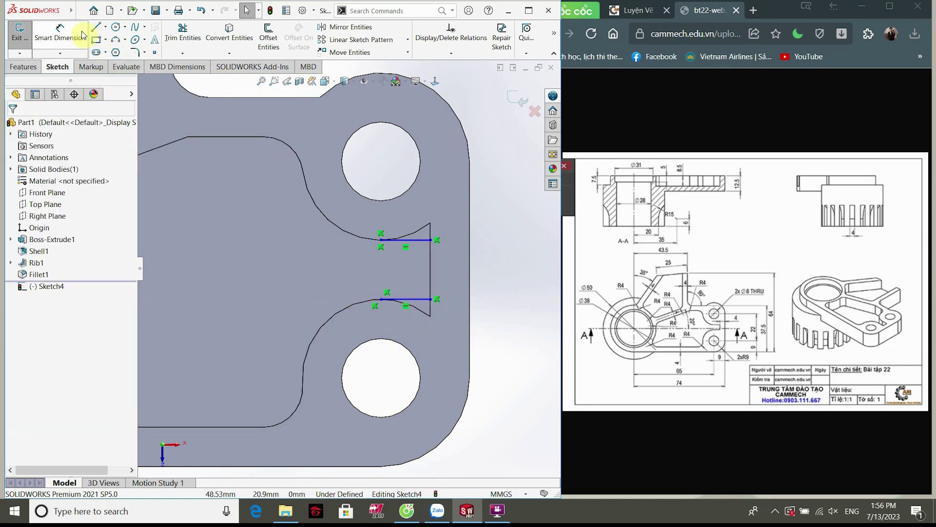
# Step: Close the lower and upper rectangular boxes beside the right-hand holes
pyautogui.click(97, 30)
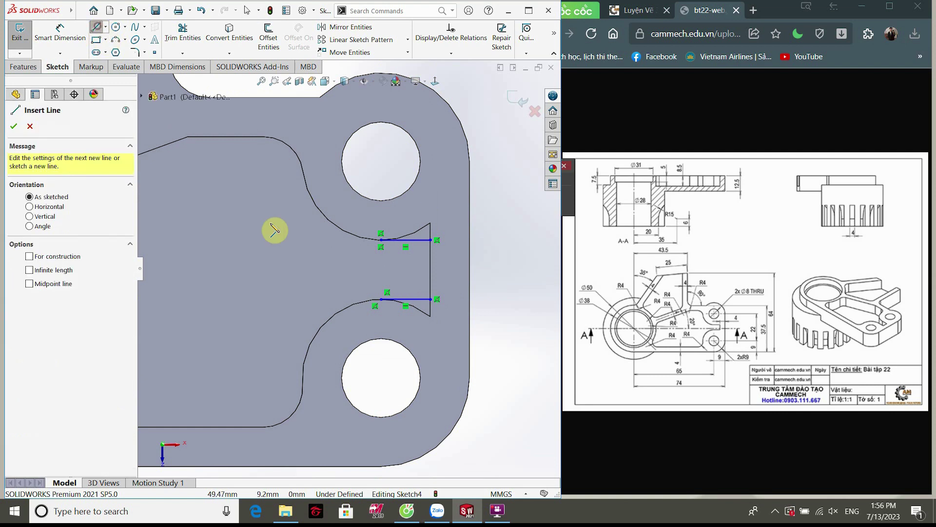
pyautogui.click(381, 299)
pyautogui.click(382, 327)
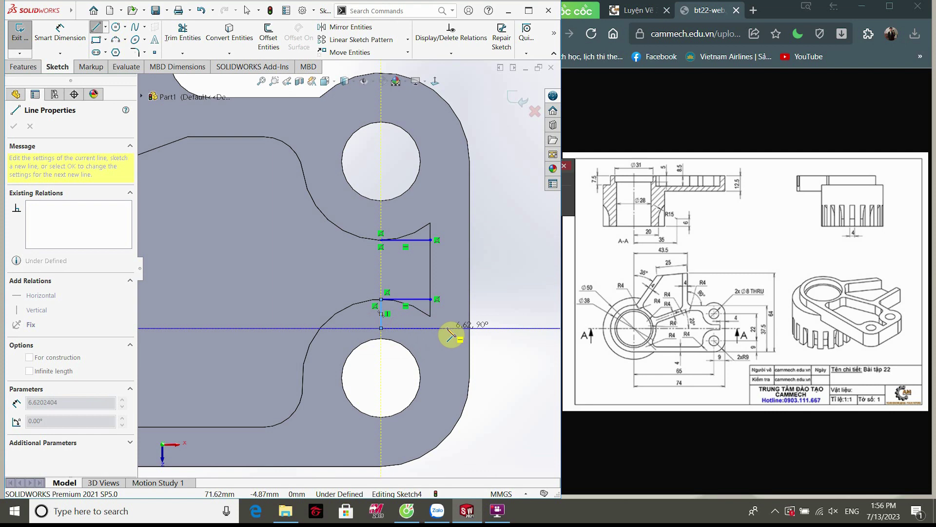
pyautogui.click(450, 328)
pyautogui.click(449, 299)
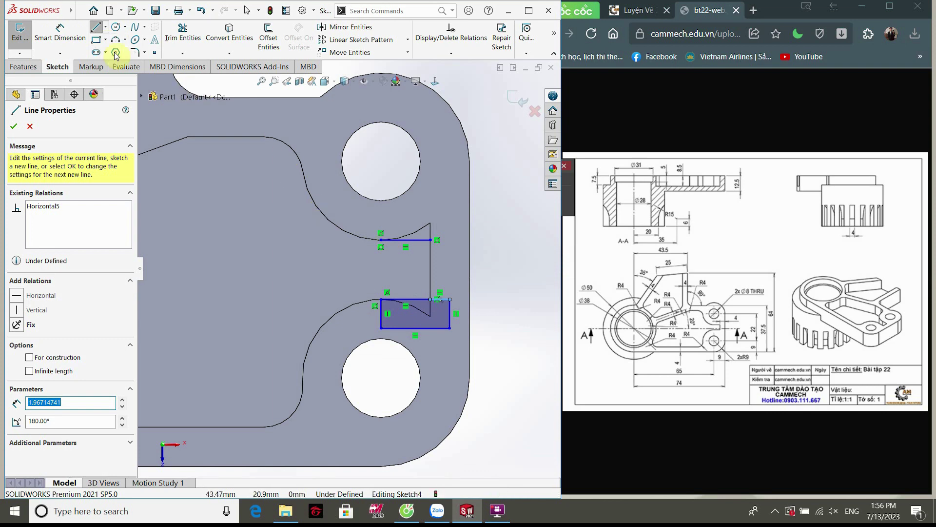
pyautogui.click(381, 217)
pyautogui.click(440, 217)
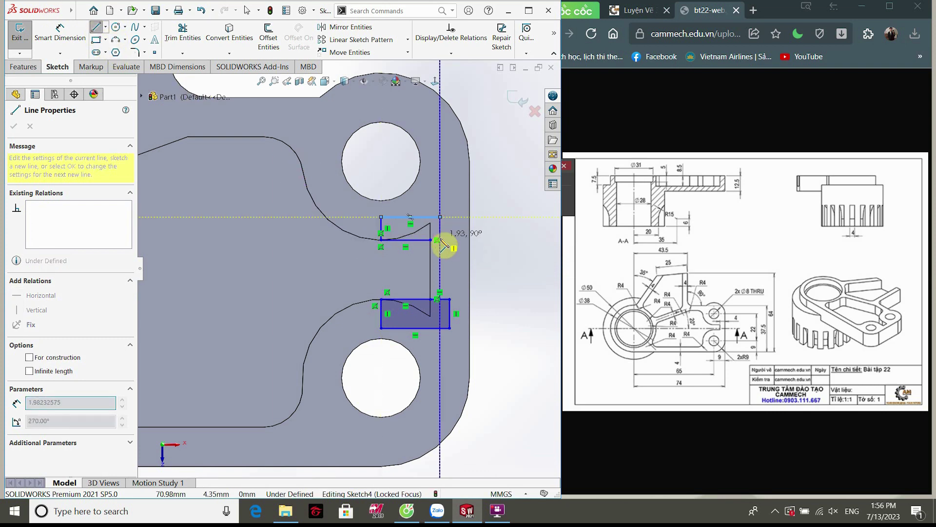
pyautogui.click(440, 240)
pyautogui.doubleClick(430, 239)
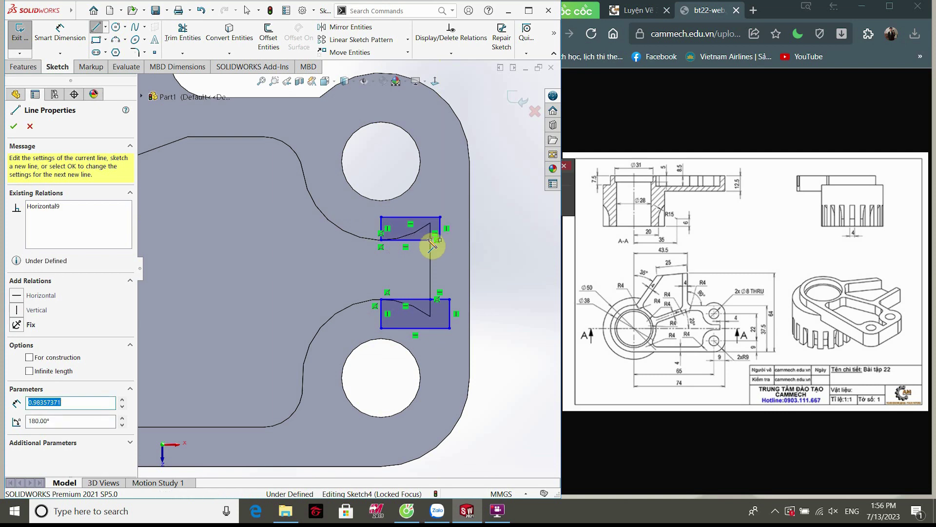
pyautogui.click(14, 126)
pyautogui.click(24, 67)
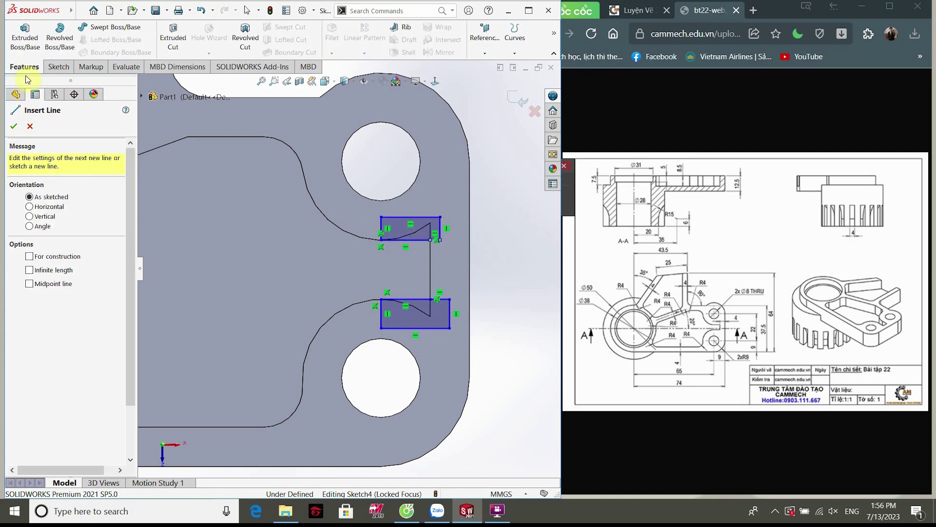
pyautogui.click(25, 39)
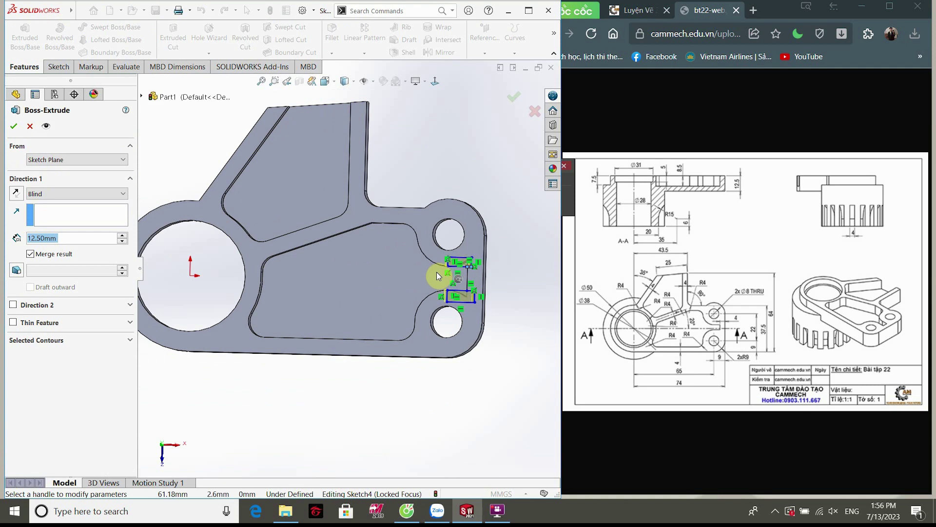
# Step: Extrude both notch profiles Up To Next as Boss-Extrude2, then orbit to inspect it
pyautogui.click(55, 194)
pyautogui.click(65, 230)
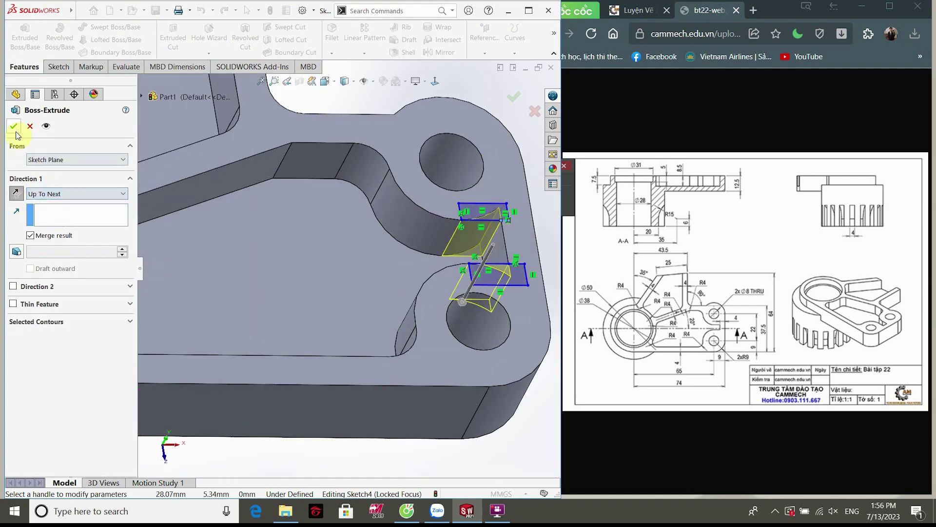
pyautogui.press('Return')
pyautogui.moveTo(324, 368); pyautogui.dragTo(330, 324, button='middle')
pyautogui.moveTo(418, 359)
pyautogui.mouseDown(button='middle')
pyautogui.moveTo(419, 407)
pyautogui.moveTo(424, 392)
pyautogui.mouseUp(button='middle')
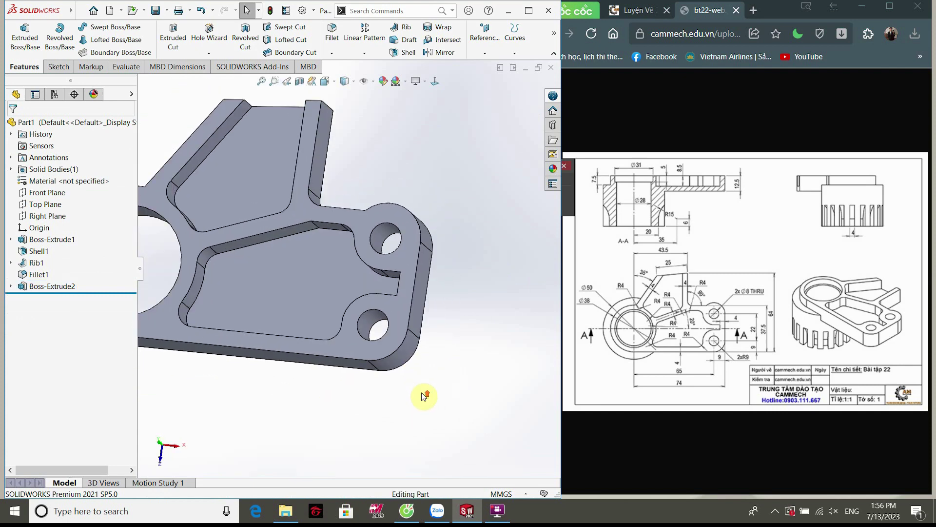
pyautogui.scroll(5, 181, 274)
pyautogui.moveTo(343, 329)
pyautogui.mouseDown(button='middle')
pyautogui.moveTo(341, 366)
pyautogui.moveTo(338, 191)
pyautogui.mouseUp(button='middle')
# Step: Sketch two concentric circles centred on the origin on the bracket face
pyautogui.rightClick(305, 255)
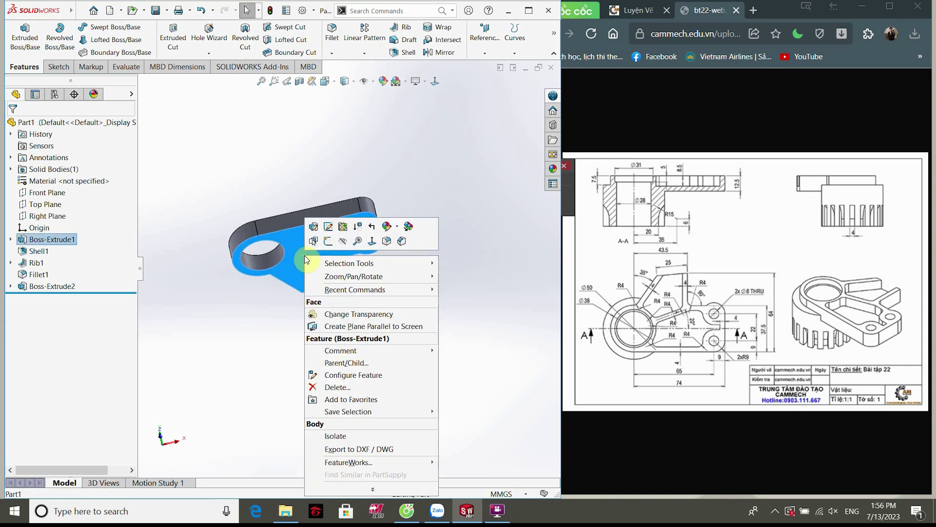
pyautogui.click(328, 244)
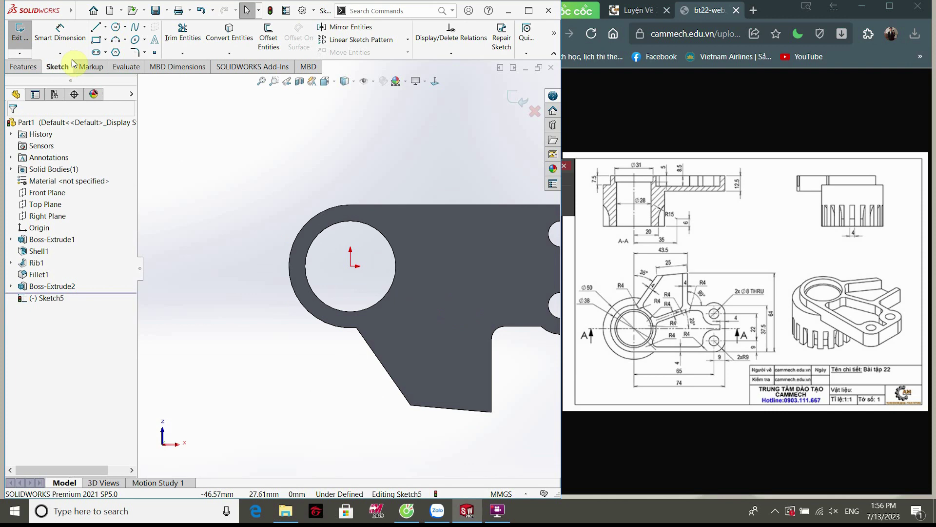
pyautogui.click(115, 29)
pyautogui.click(351, 266)
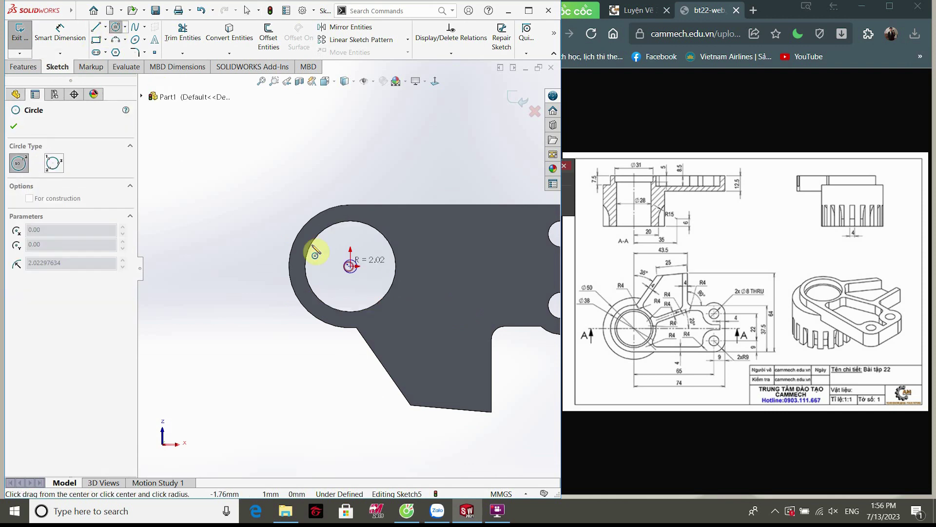
pyautogui.click(253, 196)
pyautogui.click(350, 266)
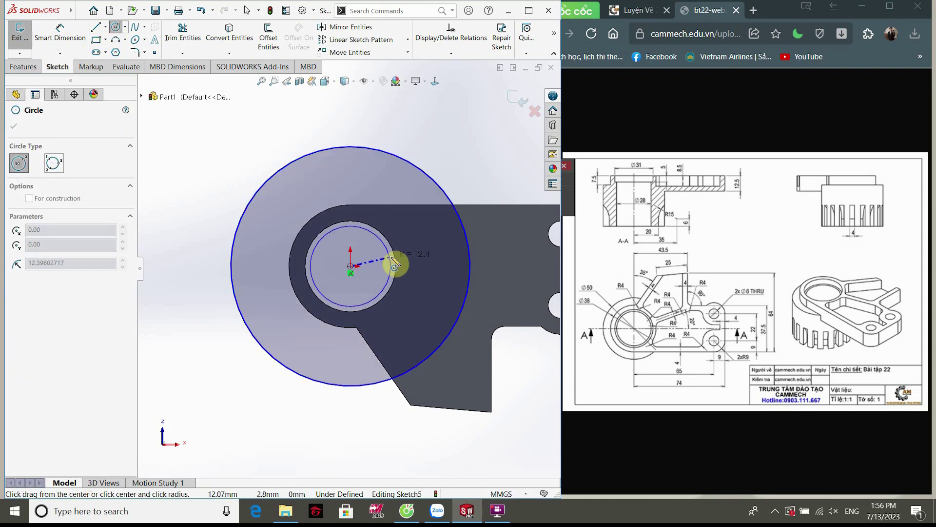
pyautogui.click(393, 256)
pyautogui.moveTo(33, 11)
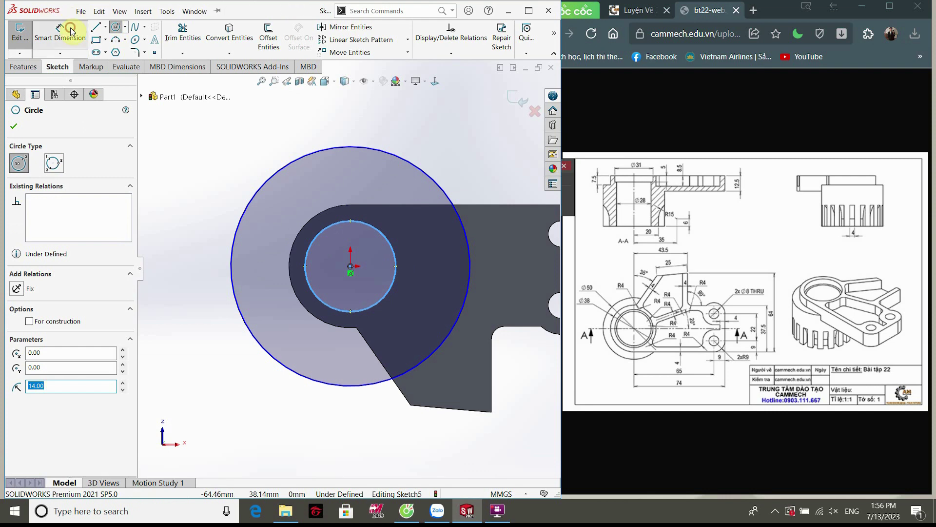
# Step: Dimension the outer circle Ø50 and the inner circle Ø28
pyautogui.click(70, 31)
pyautogui.click(288, 166)
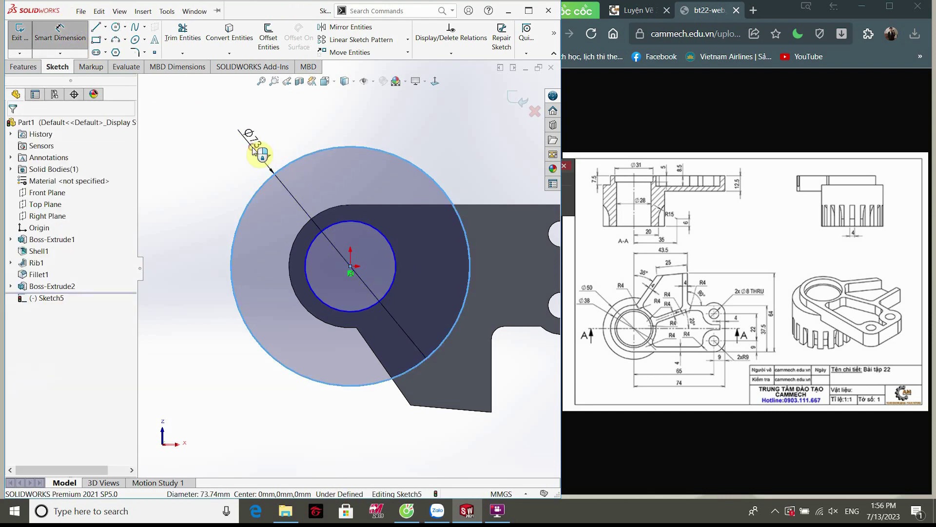
pyautogui.click(253, 151)
pyautogui.press('Return')
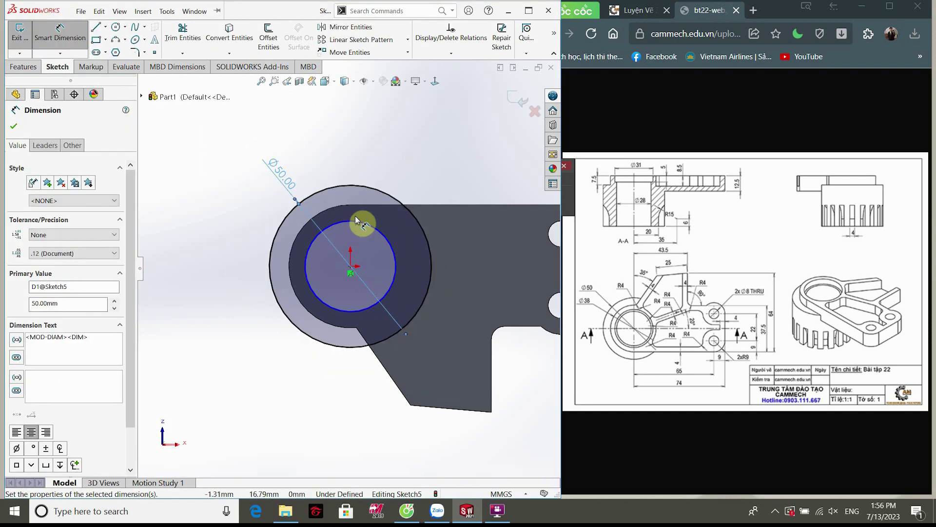
pyautogui.click(357, 221)
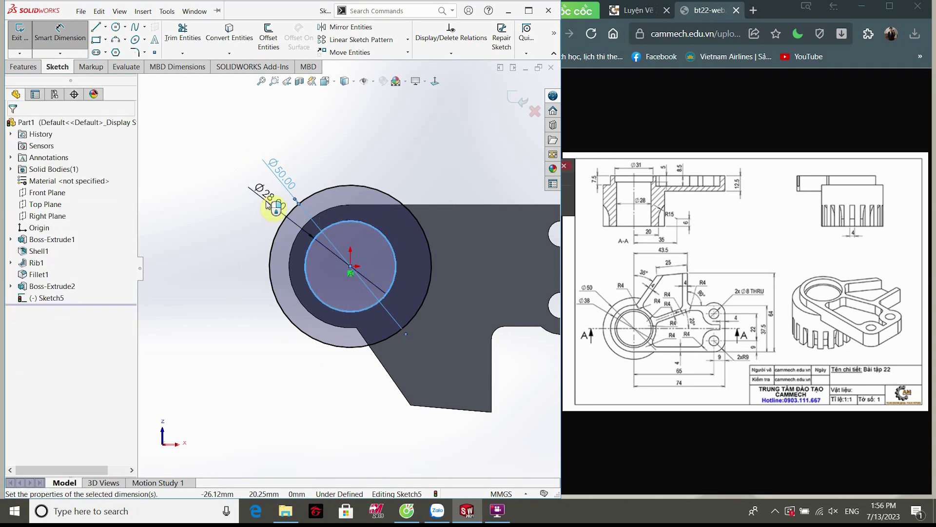
pyautogui.click(271, 198)
pyautogui.write('28')
pyautogui.press('Return')
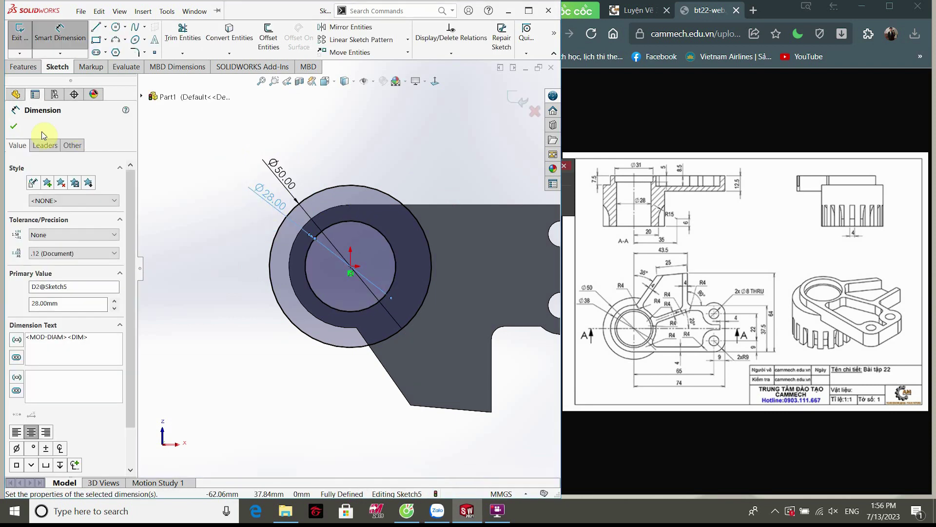
pyautogui.click(17, 129)
pyautogui.click(24, 69)
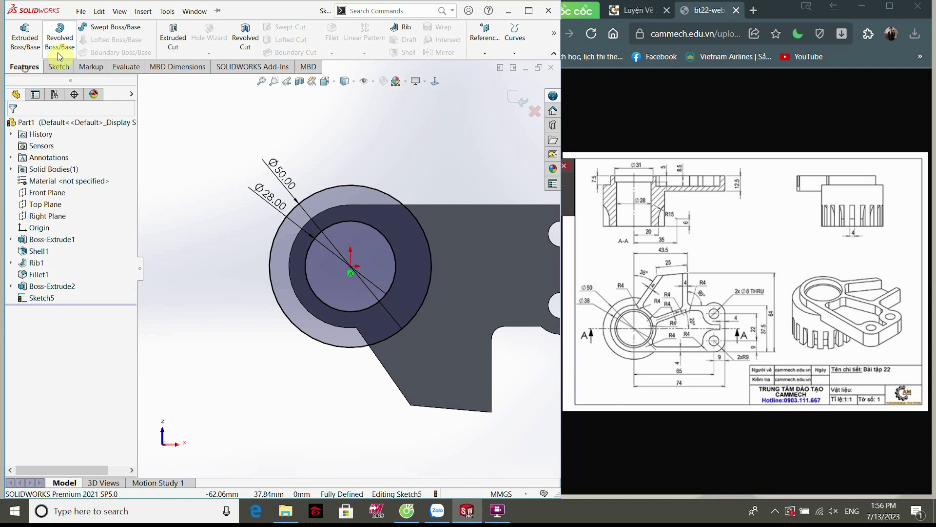
pyautogui.click(24, 36)
# Step: Extrude the ring 33.5 mm in Direction 1 and 5 mm in Direction 2
pyautogui.moveTo(259, 204)
pyautogui.mouseDown(button='middle')
pyautogui.moveTo(293, 261)
pyautogui.moveTo(372, 271)
pyautogui.moveTo(274, 266)
pyautogui.mouseUp(button='middle')
pyautogui.scroll(-2, 274, 266)
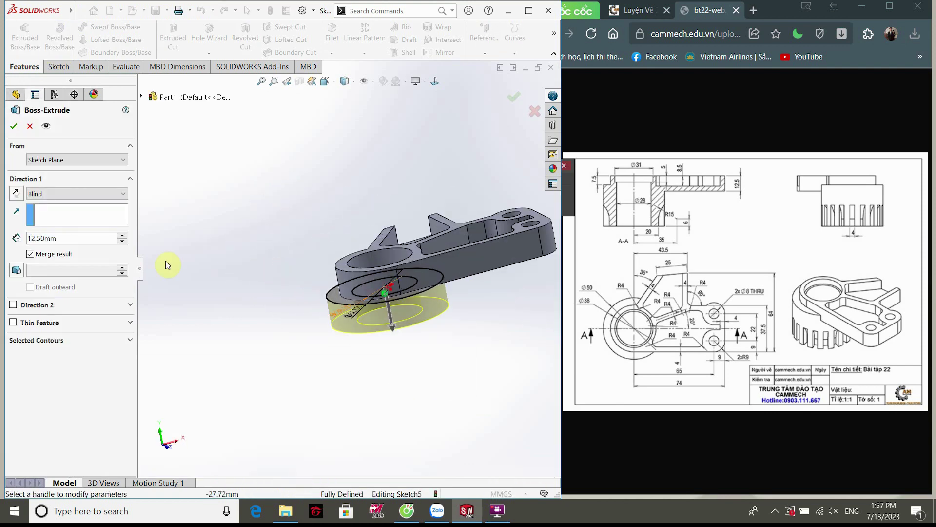
pyautogui.scroll(-3, 370, 328)
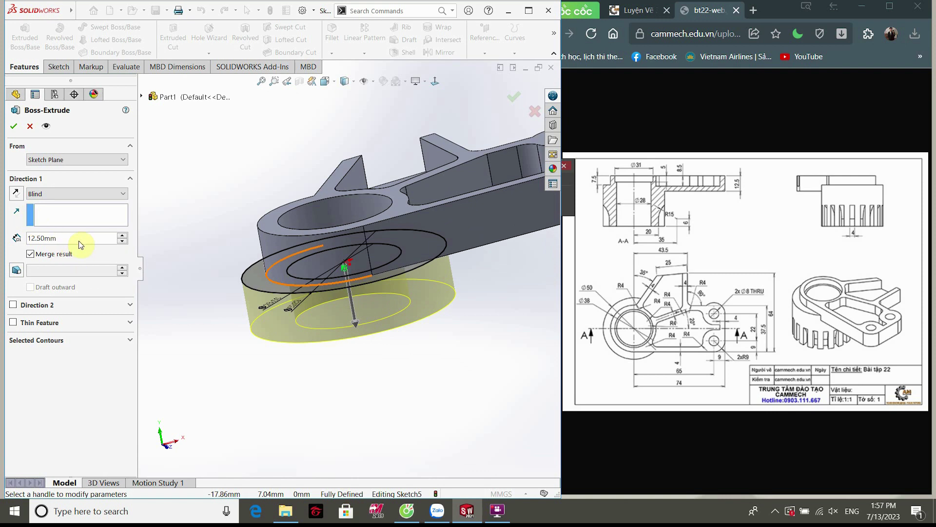
pyautogui.write('33.5')
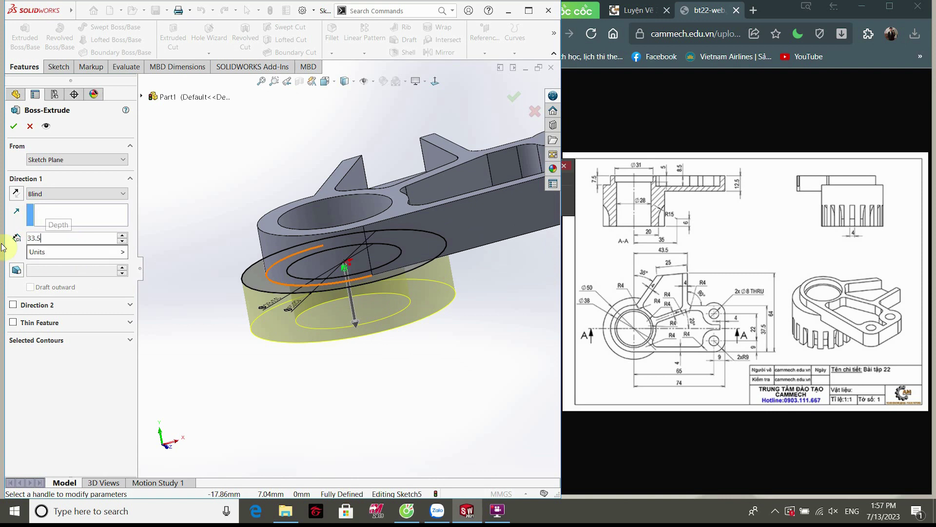
pyautogui.press('Return')
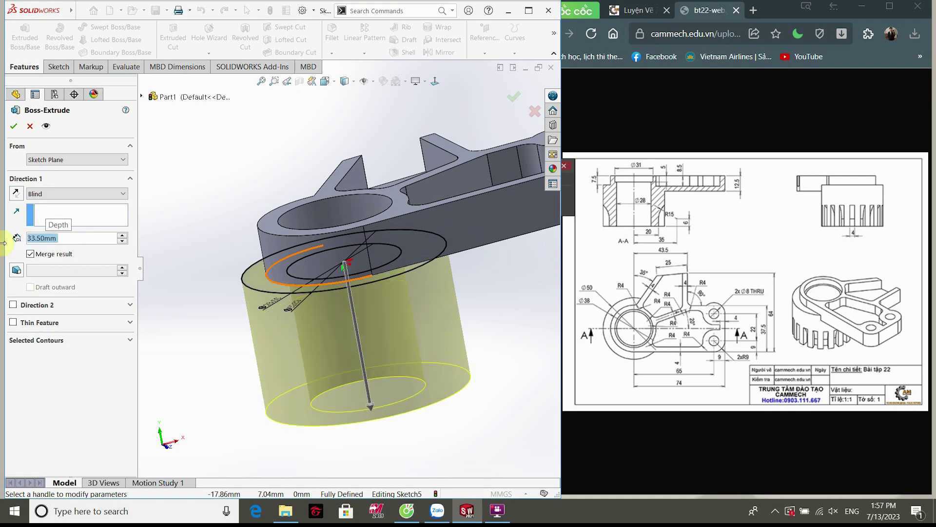
pyautogui.click(13, 304)
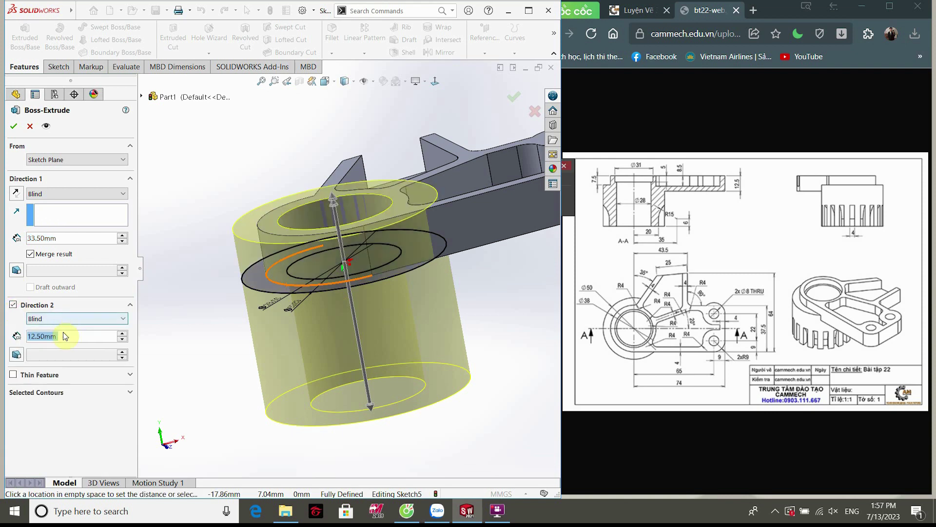
pyautogui.write('5')
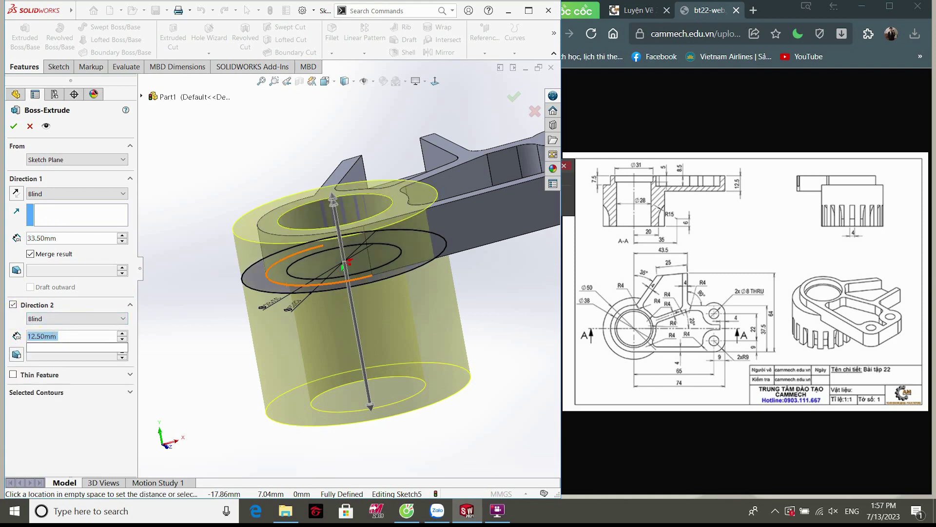
pyautogui.press('Return')
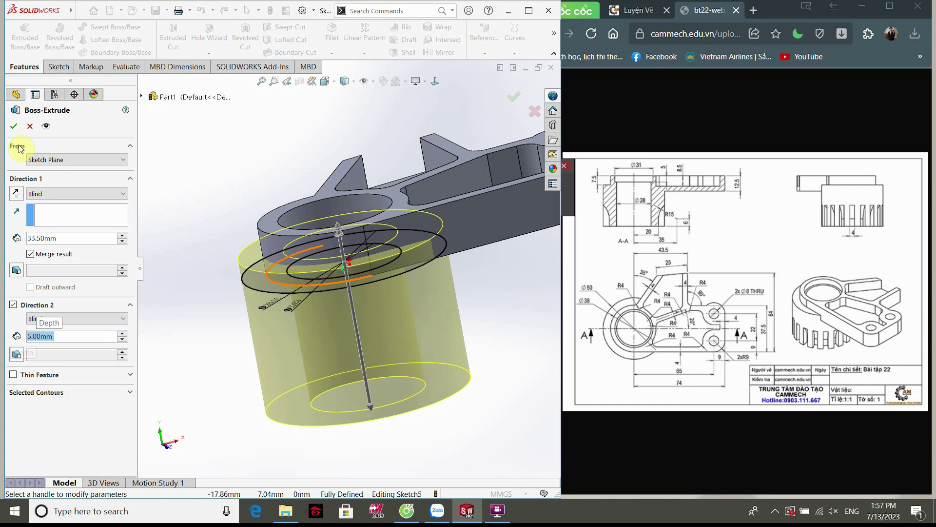
pyautogui.click(14, 126)
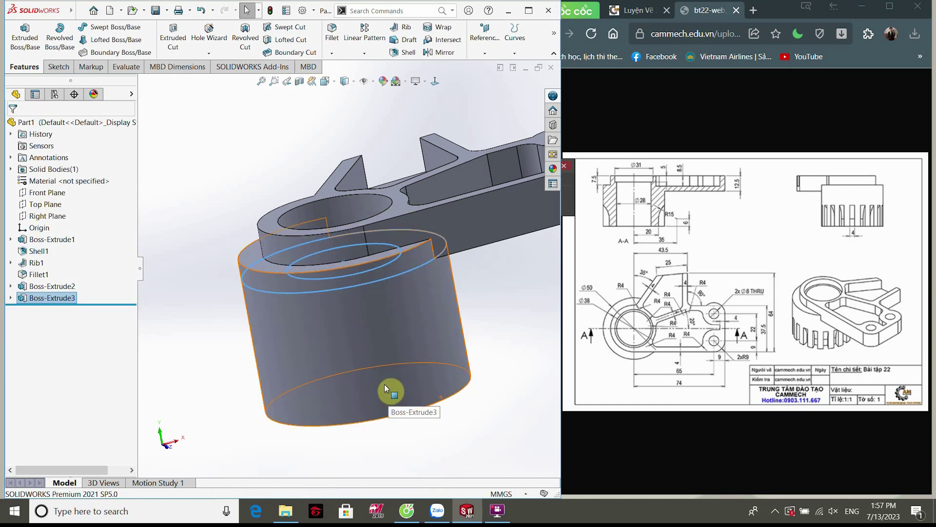
# Step: Orbit the part to view it from above and select the Front Plane
pyautogui.click(463, 296)
pyautogui.moveTo(463, 296)
pyautogui.mouseDown(button='middle')
pyautogui.moveTo(408, 362)
pyautogui.moveTo(451, 319)
pyautogui.moveTo(414, 343)
pyautogui.moveTo(449, 309)
pyautogui.moveTo(453, 320)
pyautogui.mouseUp(button='middle')
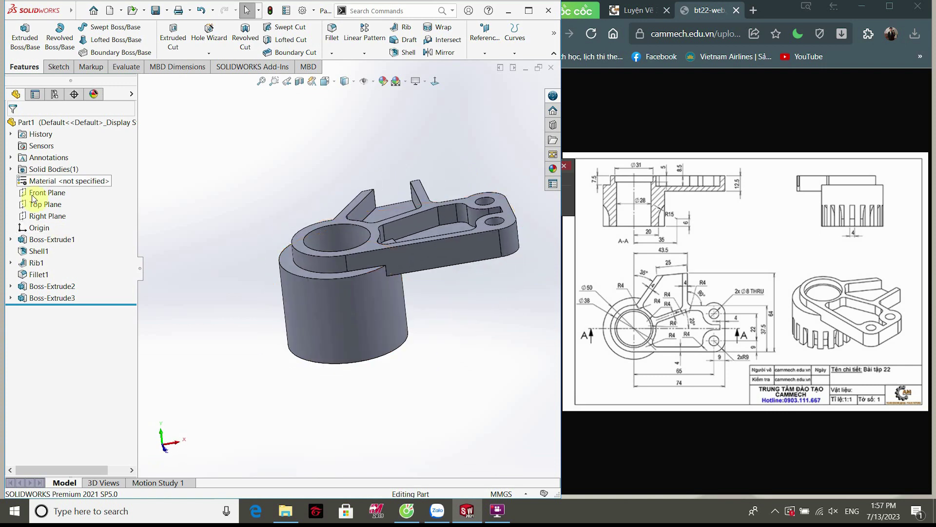
pyautogui.click(51, 192)
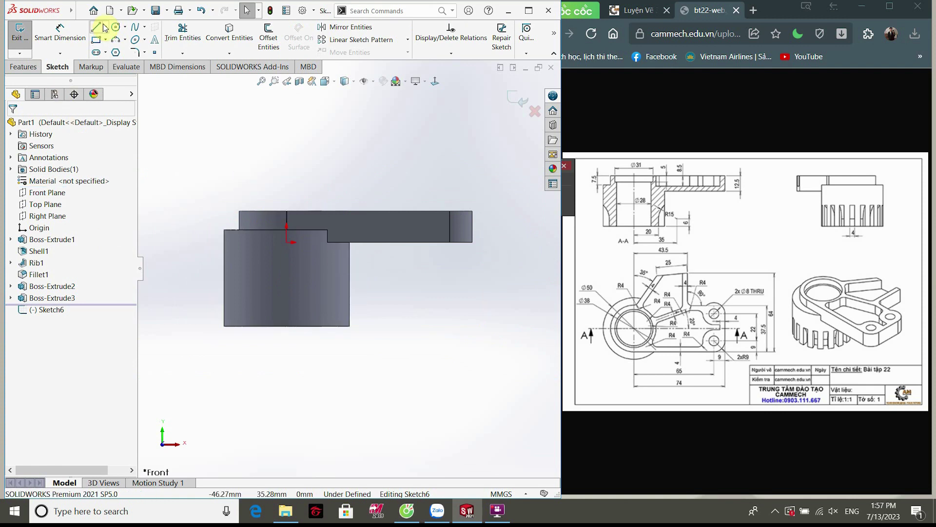
# Step: Draw a vertical line below the origin, then delete it as unwanted
pyautogui.click(101, 32)
pyautogui.click(286, 242)
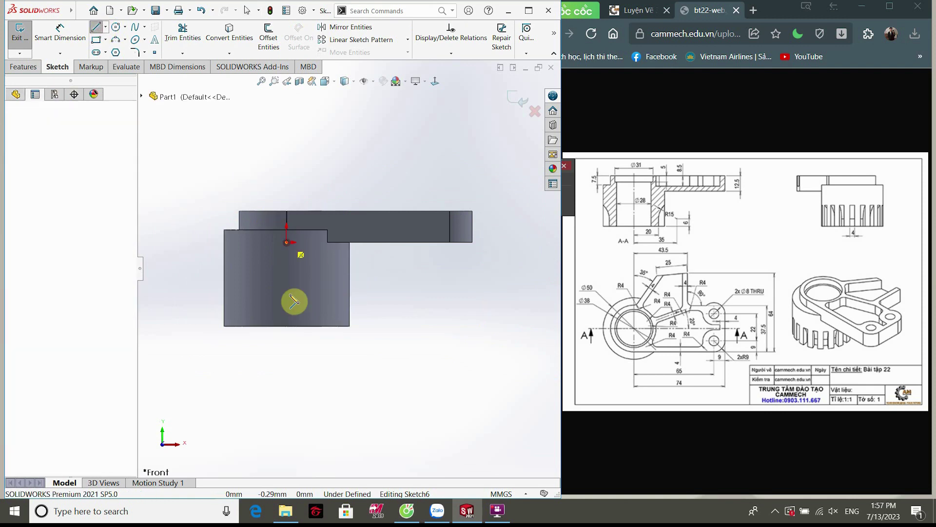
pyautogui.click(286, 335)
pyautogui.rightClick(288, 304)
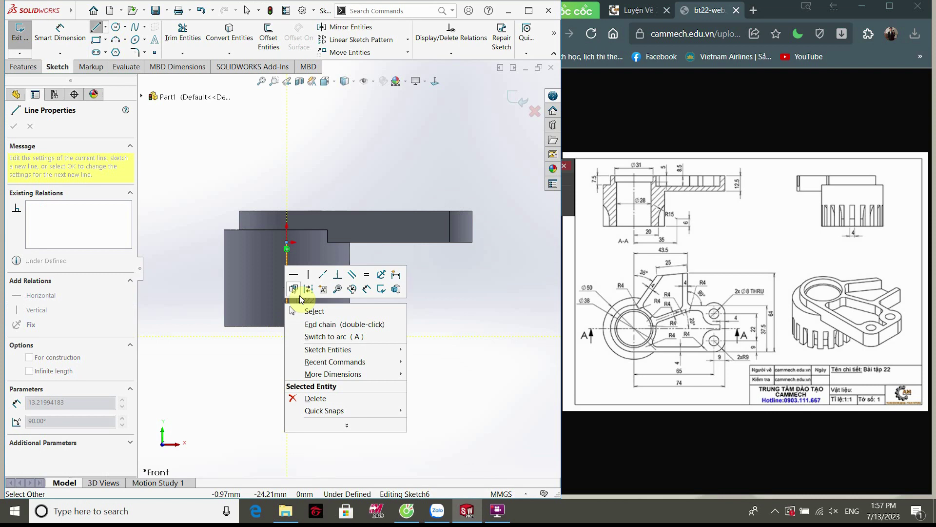
pyautogui.click(341, 309)
pyautogui.scroll(3, 342, 305)
pyautogui.scroll(-3, 259, 287)
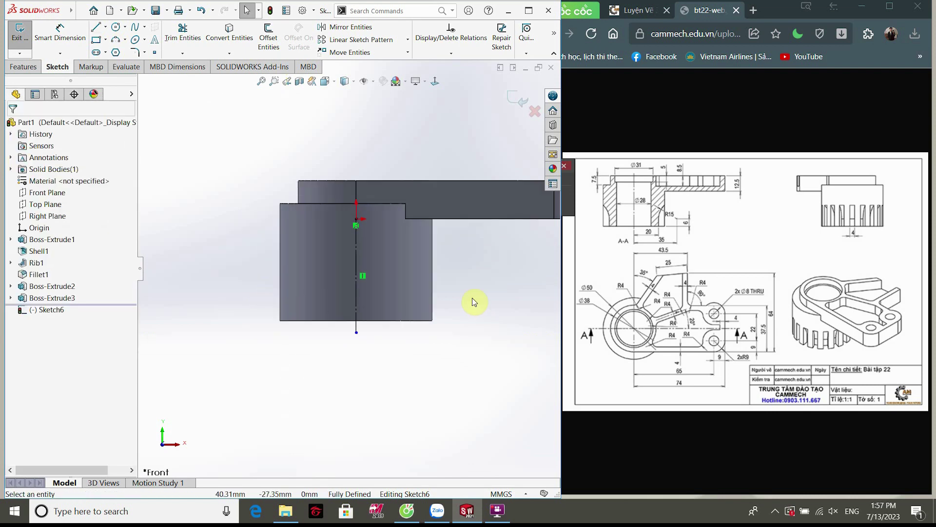
pyautogui.scroll(-3, 463, 293)
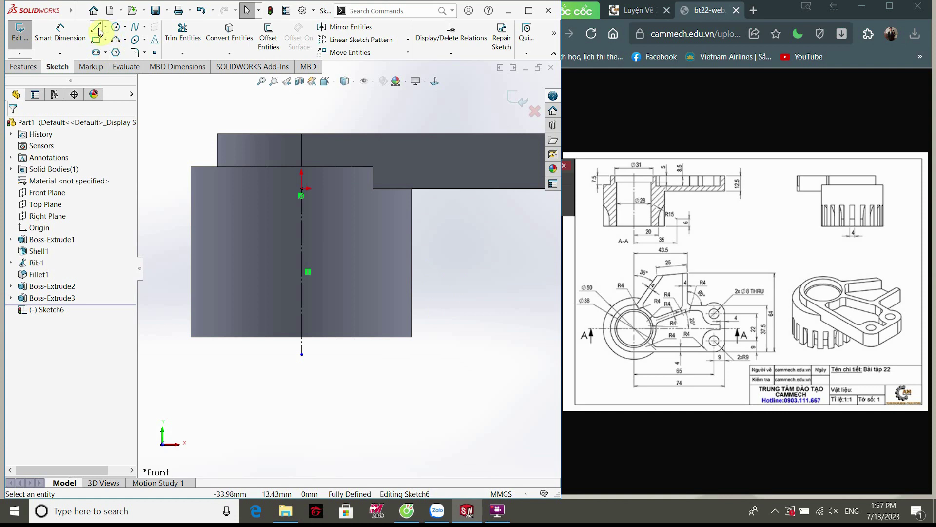
pyautogui.click(301, 241)
pyautogui.press('Delete')
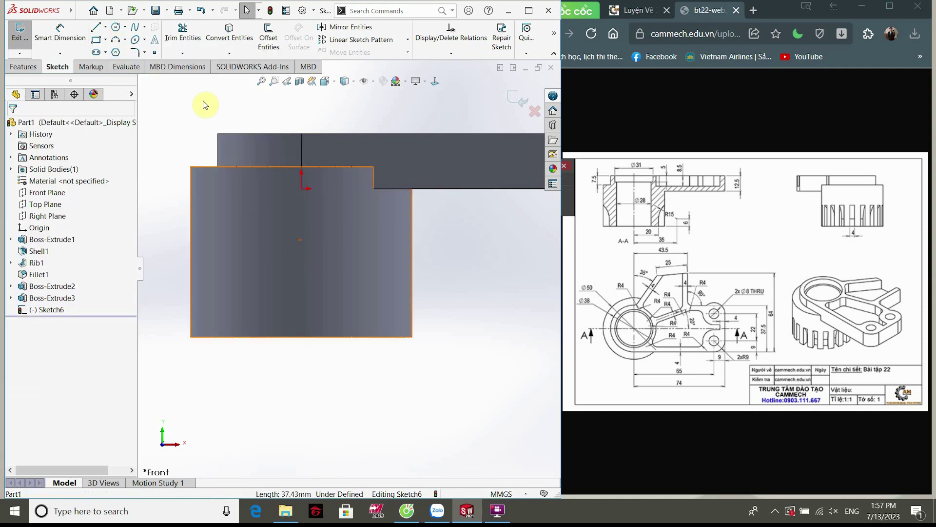
# Step: Sketch a closed line-and-tangent-arc profile at the boss's lower-right corner
pyautogui.click(102, 31)
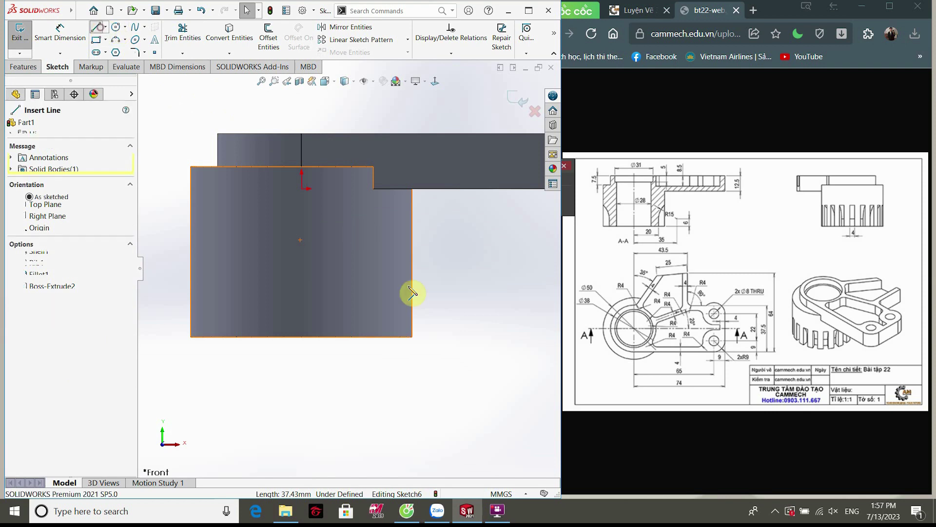
pyautogui.click(412, 337)
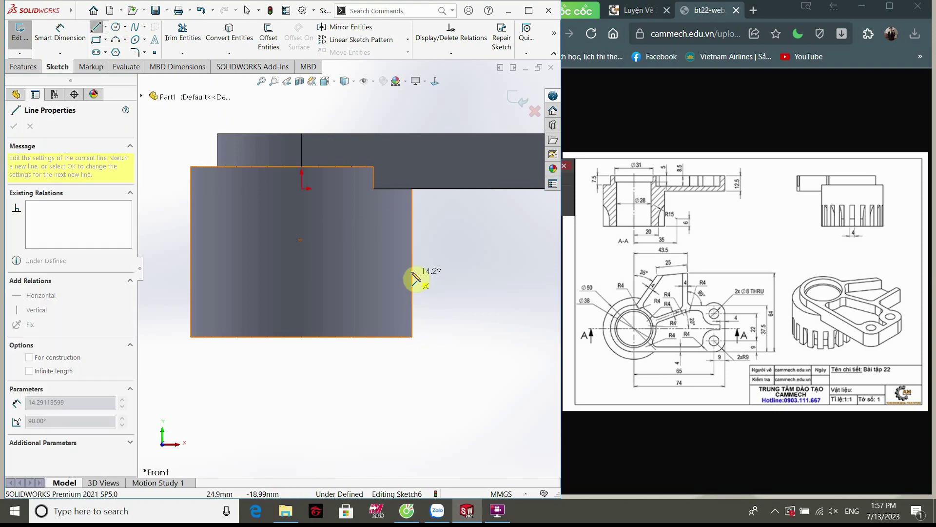
pyautogui.click(412, 262)
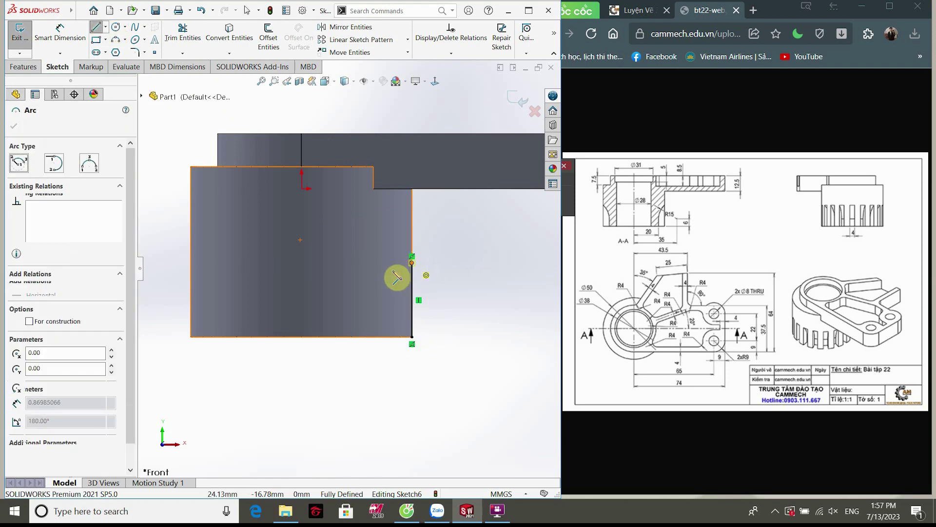
pyautogui.click(383, 291)
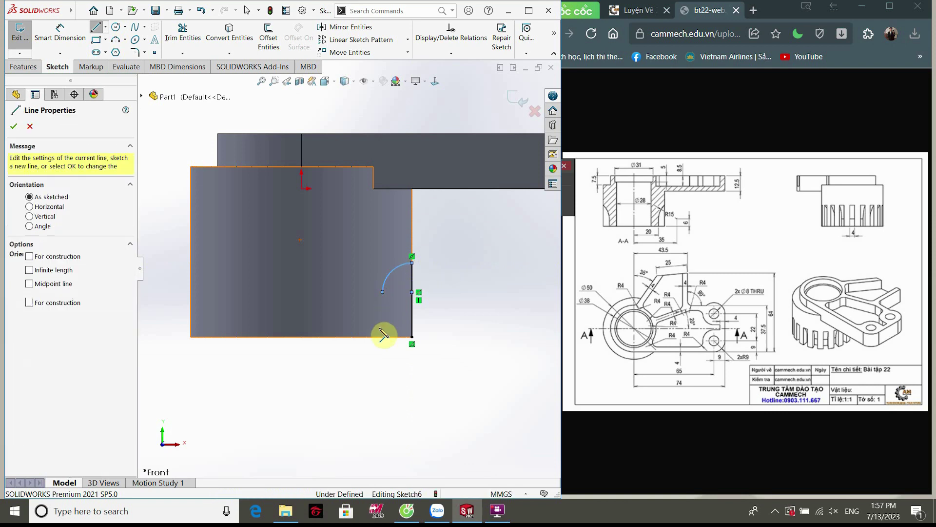
pyautogui.click(383, 337)
pyautogui.click(412, 336)
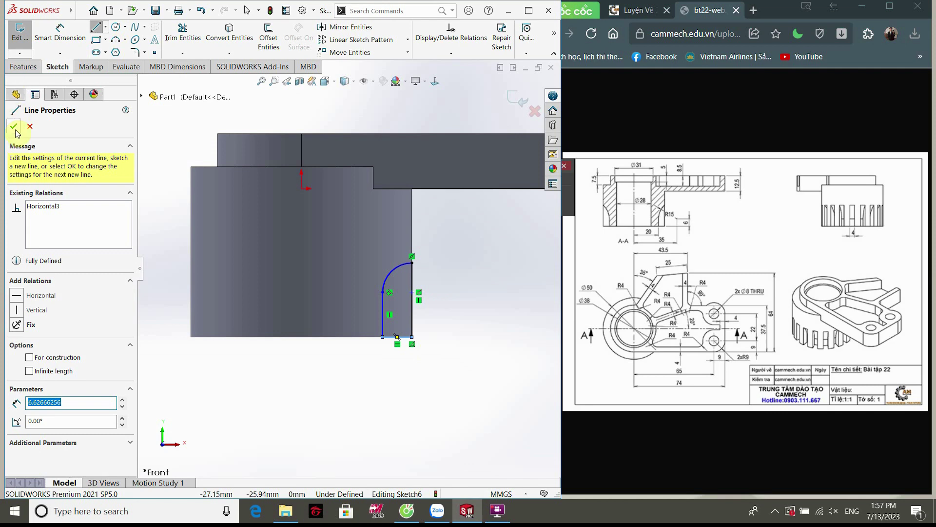
# Step: Draw a vertical line from the origin and make it a construction centerline
pyautogui.click(302, 189)
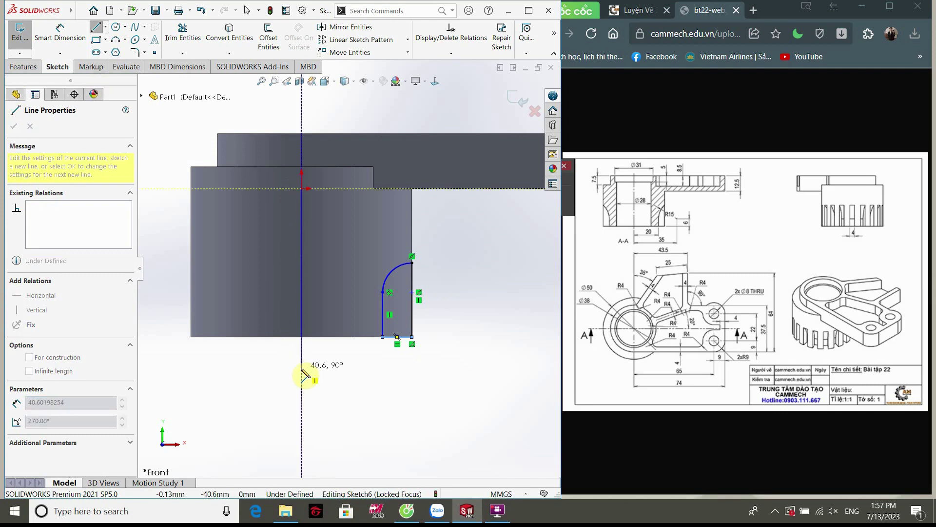
pyautogui.rightClick(300, 312)
pyautogui.click(319, 296)
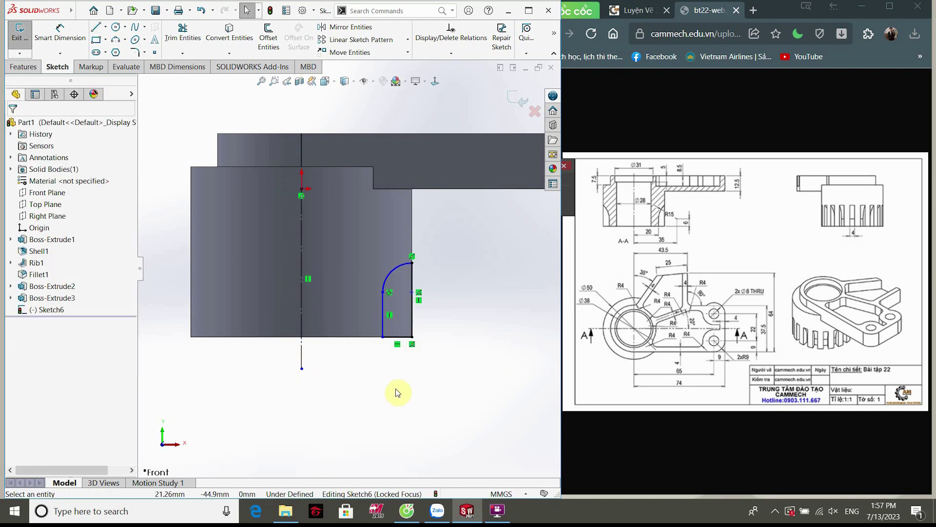
pyautogui.click(68, 47)
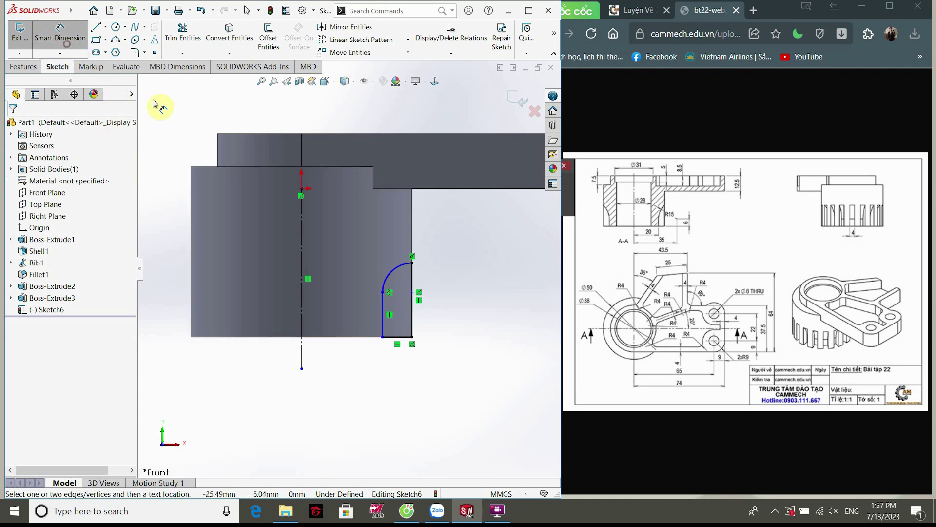
pyautogui.click(382, 323)
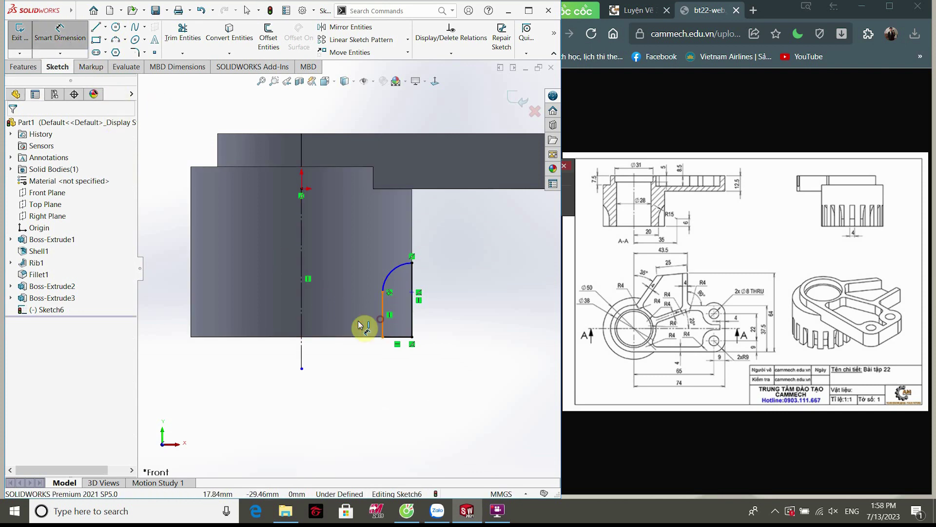
pyautogui.click(303, 320)
pyautogui.click(358, 409)
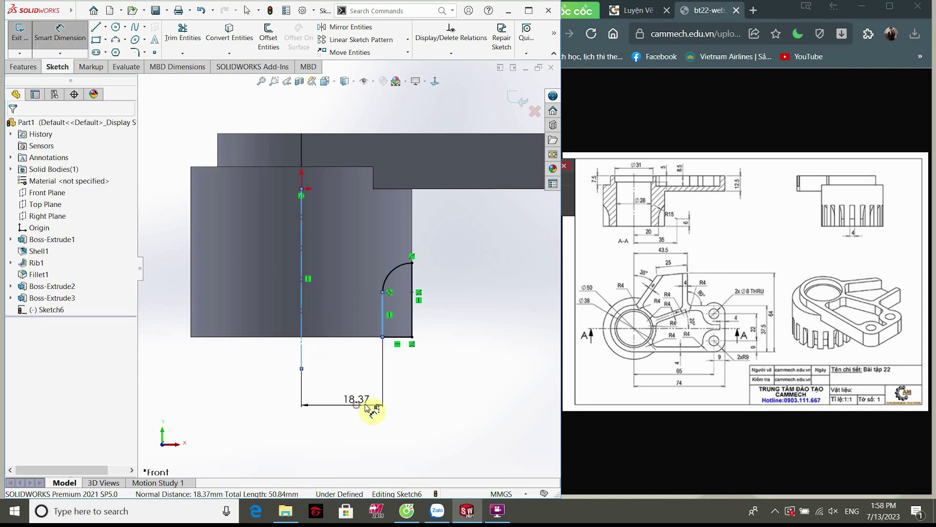
pyautogui.write('20')
pyautogui.press('Return')
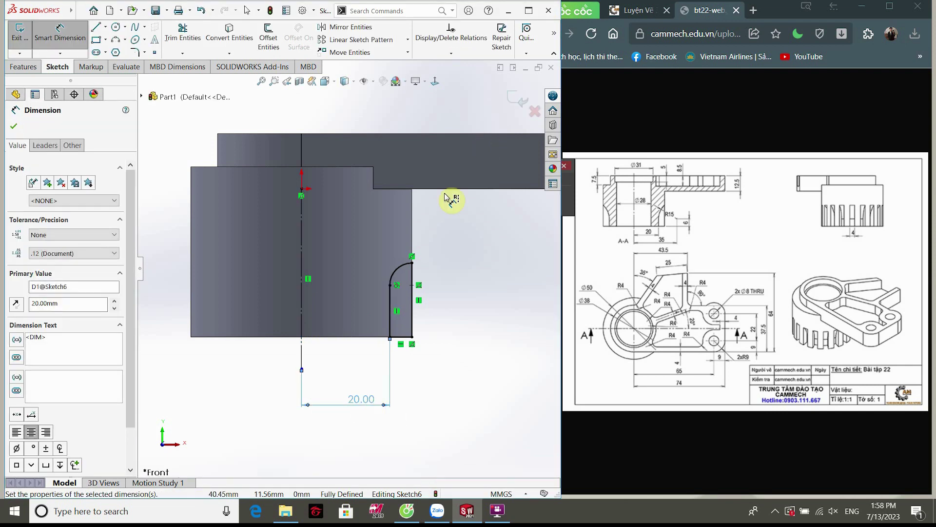
pyautogui.scroll(-1, 414, 276)
pyautogui.scroll(-1, 376, 292)
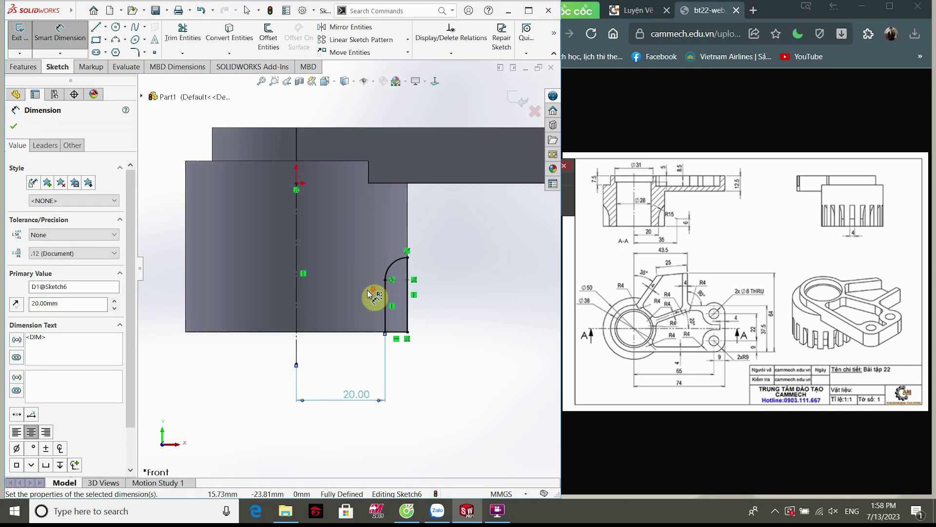
pyautogui.scroll(-2, 366, 292)
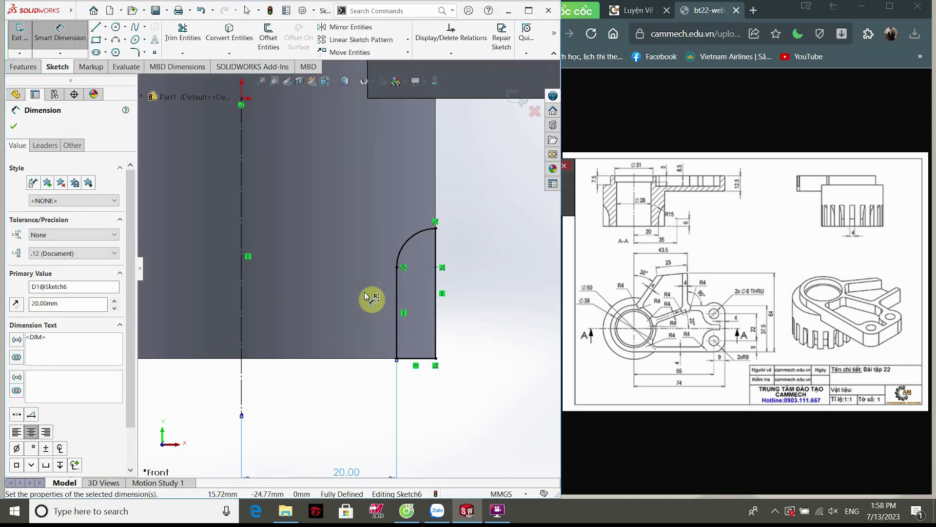
pyautogui.click(412, 245)
pyautogui.click(374, 201)
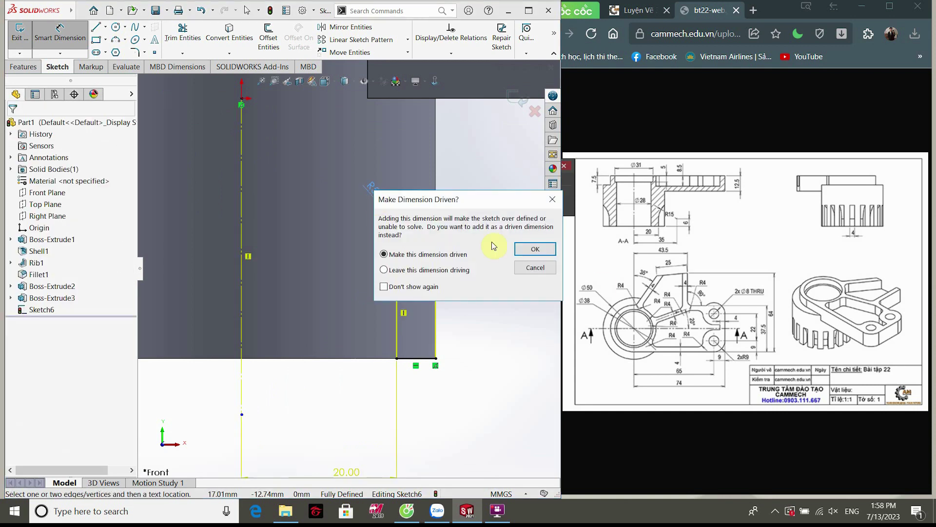
pyautogui.click(543, 268)
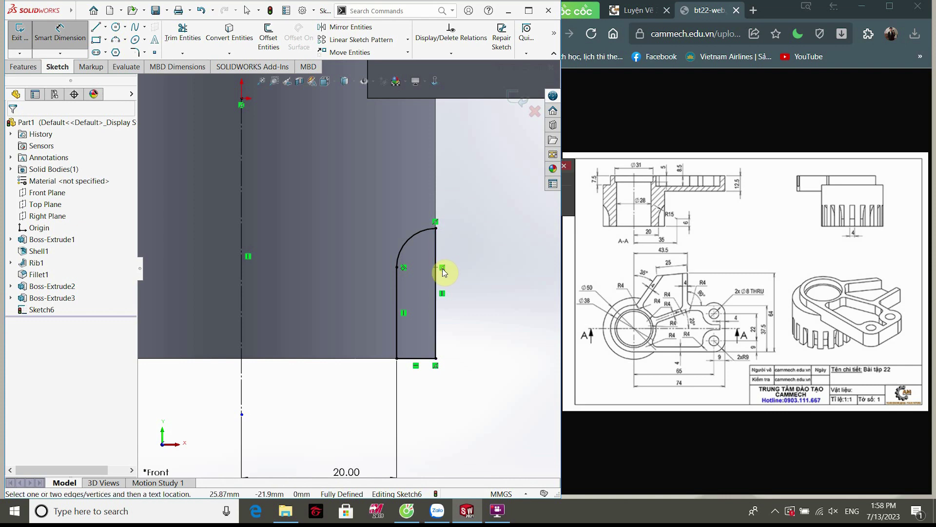
pyautogui.scroll(-2, 440, 267)
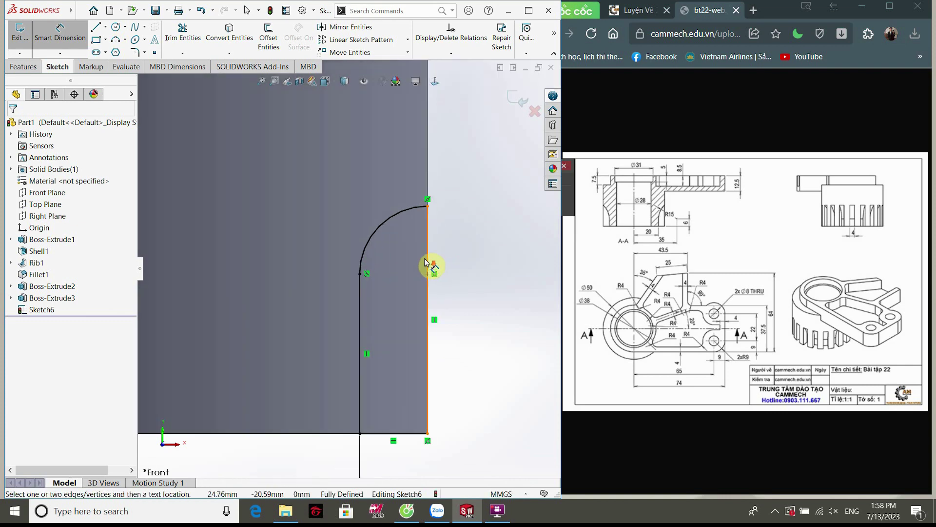
pyautogui.click(421, 273)
# Step: Remove the arc-centre coincident relation and dimension the arc to R15
pyautogui.press('Delete')
pyautogui.scroll(3, 314, 242)
pyautogui.click(60, 34)
pyautogui.click(362, 251)
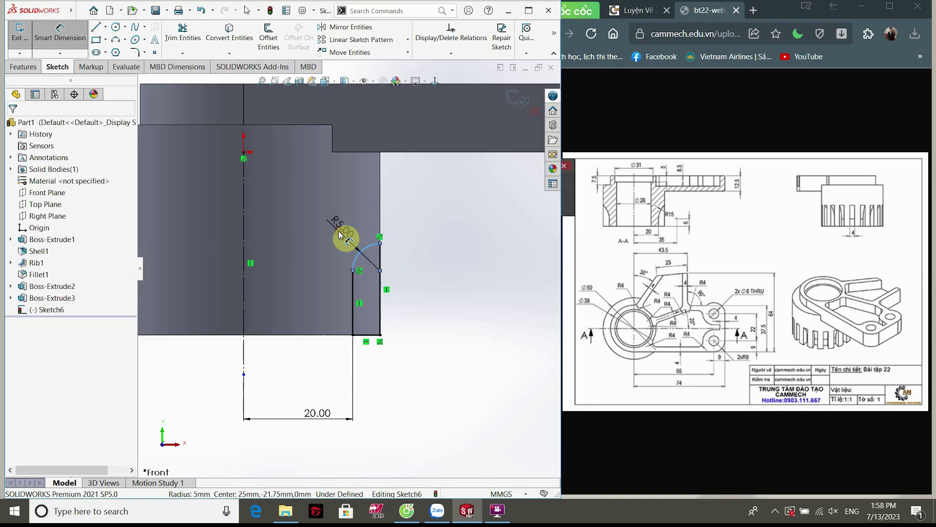
pyautogui.click(344, 239)
pyautogui.write('15')
pyautogui.press('Return')
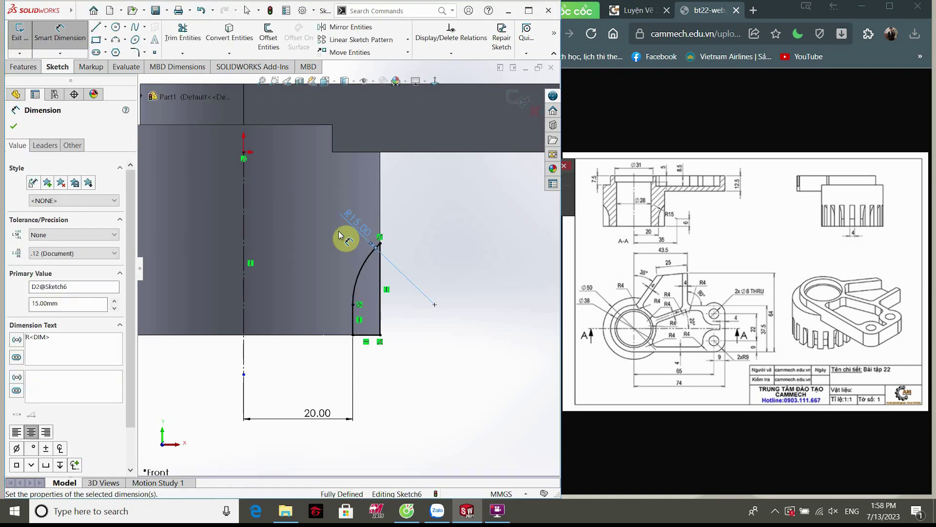
# Step: Try 5.57 mm height dimensions to the bottom line, discarding both as over-defining
pyautogui.scroll(-1, 404, 309)
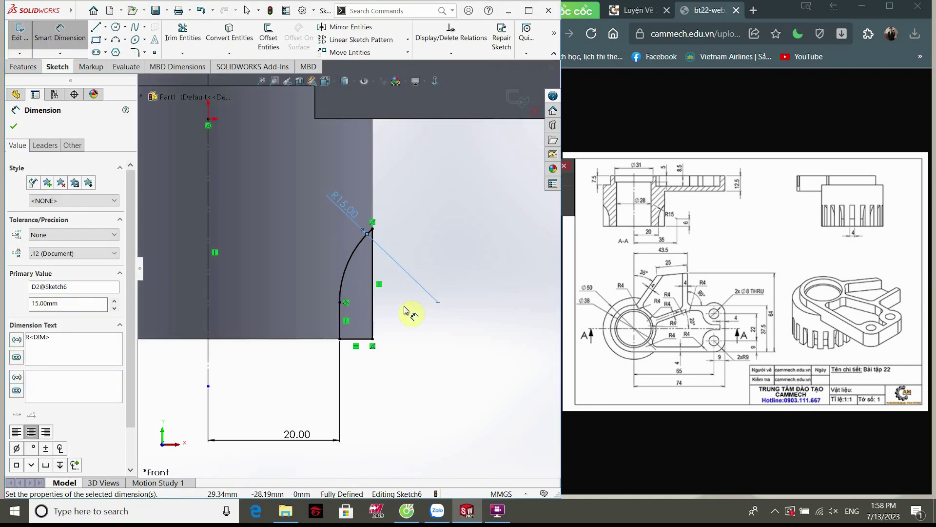
pyautogui.scroll(-1, 372, 326)
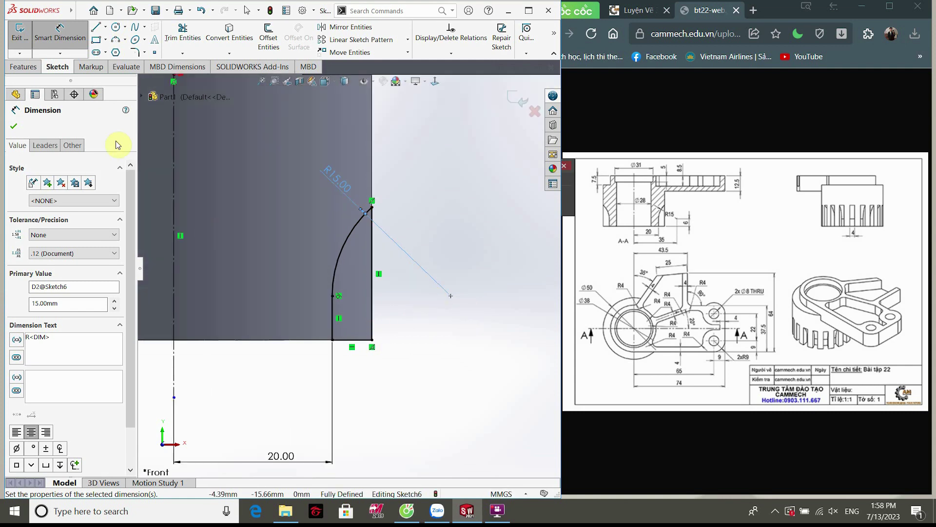
pyautogui.click(450, 295)
pyautogui.click(361, 340)
pyautogui.click(480, 338)
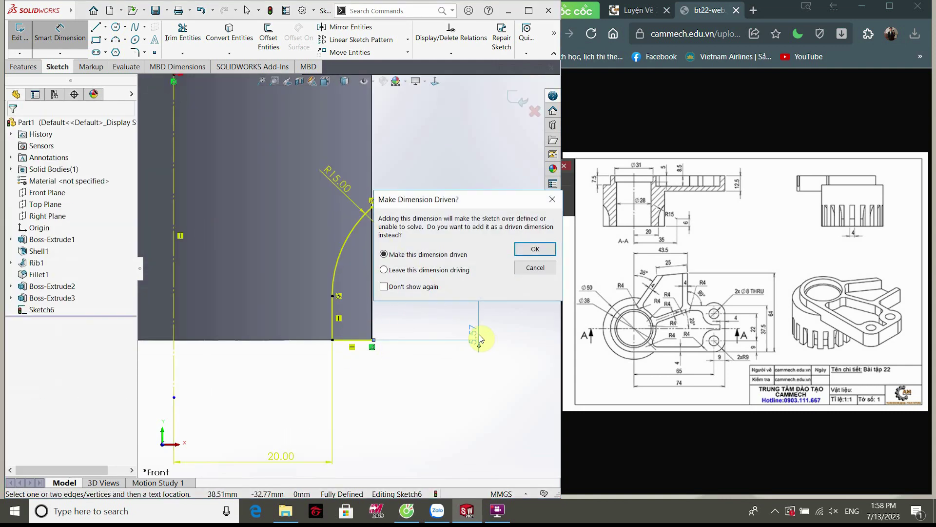
pyautogui.click(543, 268)
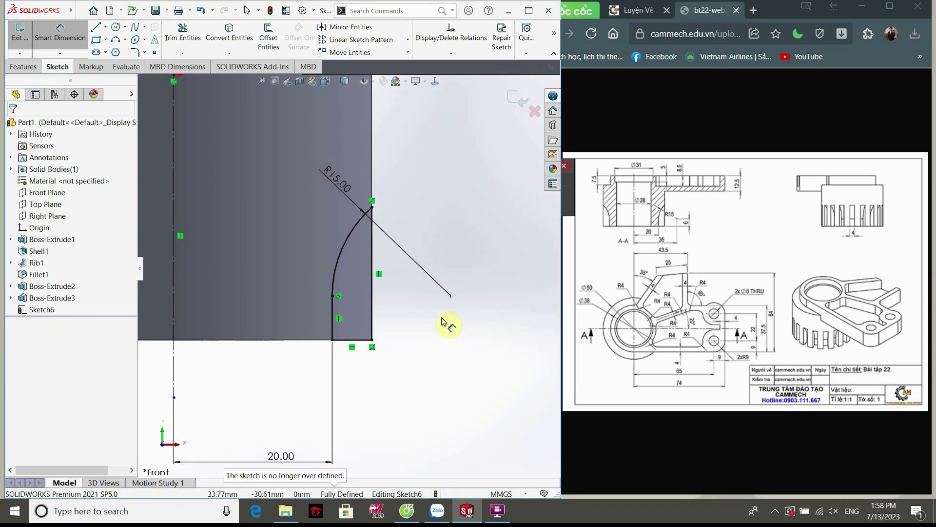
pyautogui.scroll(1, 442, 322)
pyautogui.scroll(-1, 398, 298)
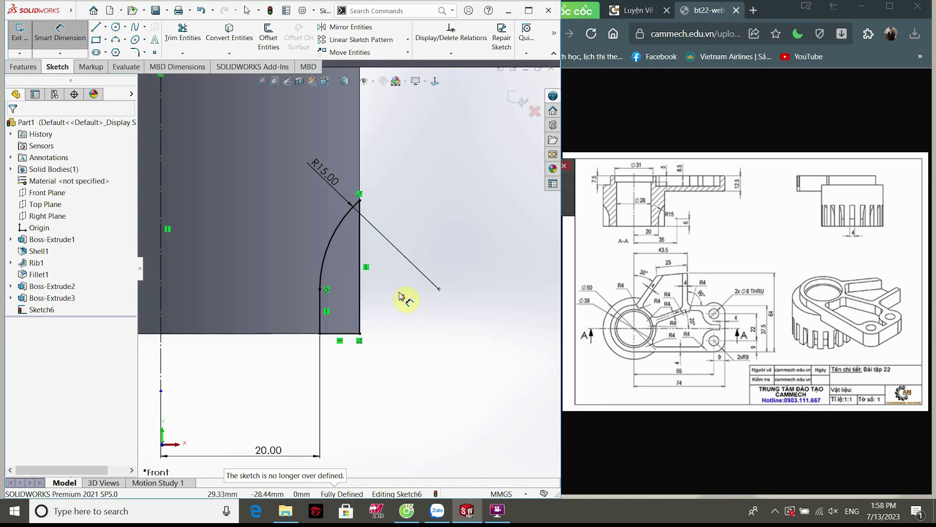
pyautogui.scroll(-1, 414, 295)
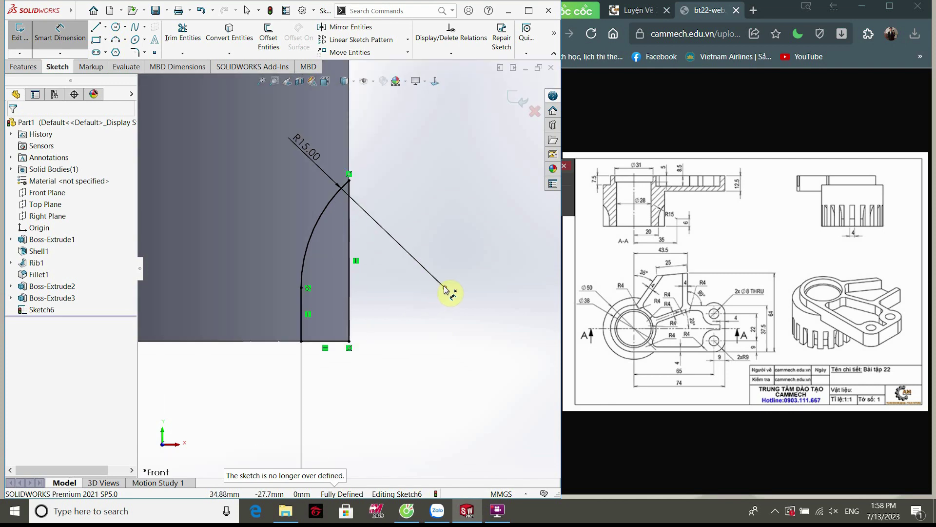
pyautogui.click(444, 288)
pyautogui.click(336, 341)
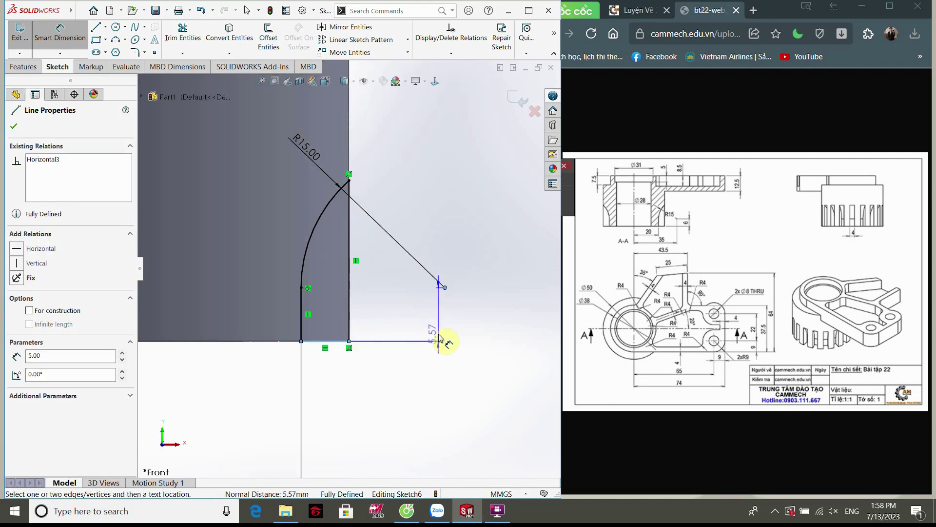
pyautogui.click(437, 308)
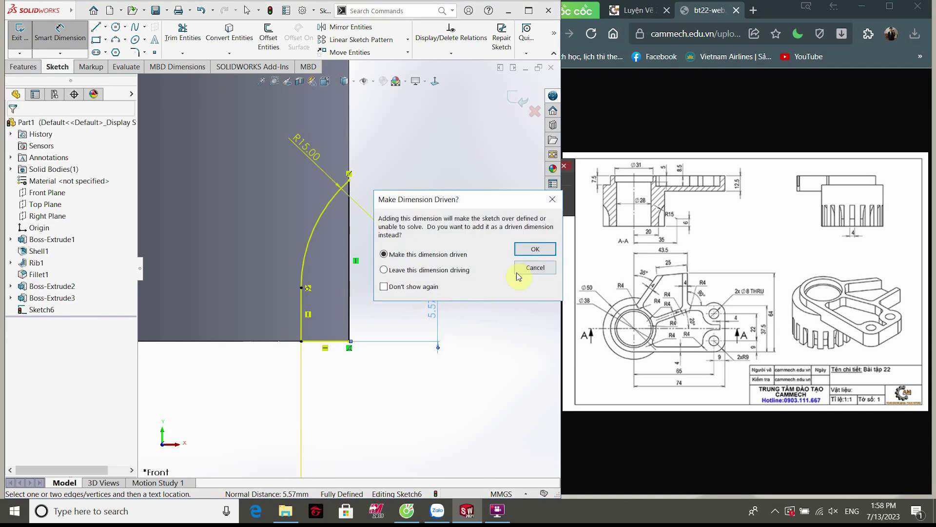
pyautogui.click(523, 268)
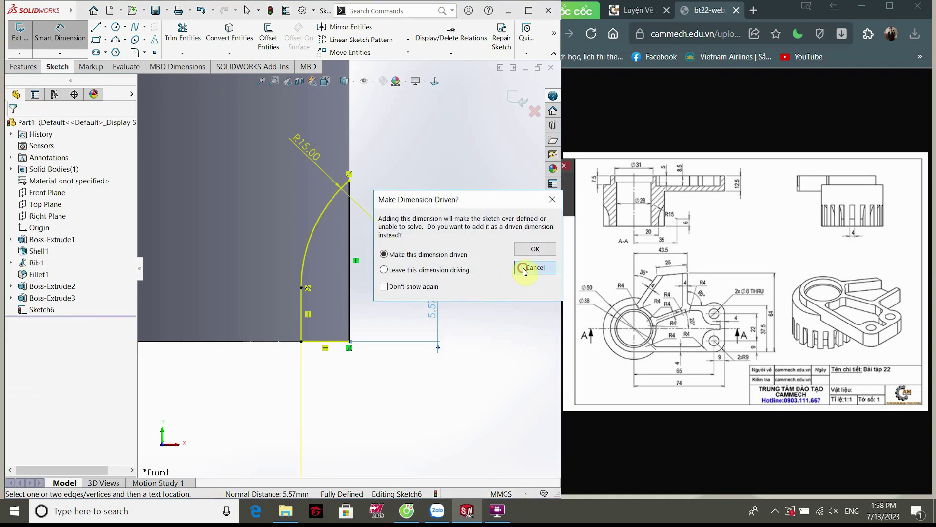
# Step: Dimension the construction line's end 6 mm above the bottom line
pyautogui.click(349, 176)
pyautogui.click(54, 36)
pyautogui.click(352, 174)
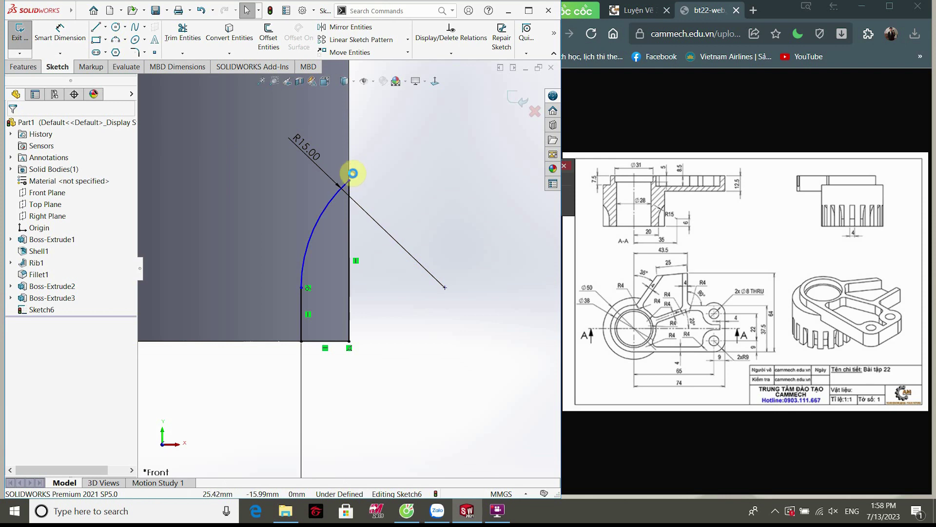
pyautogui.click(445, 288)
pyautogui.click(330, 341)
pyautogui.click(451, 336)
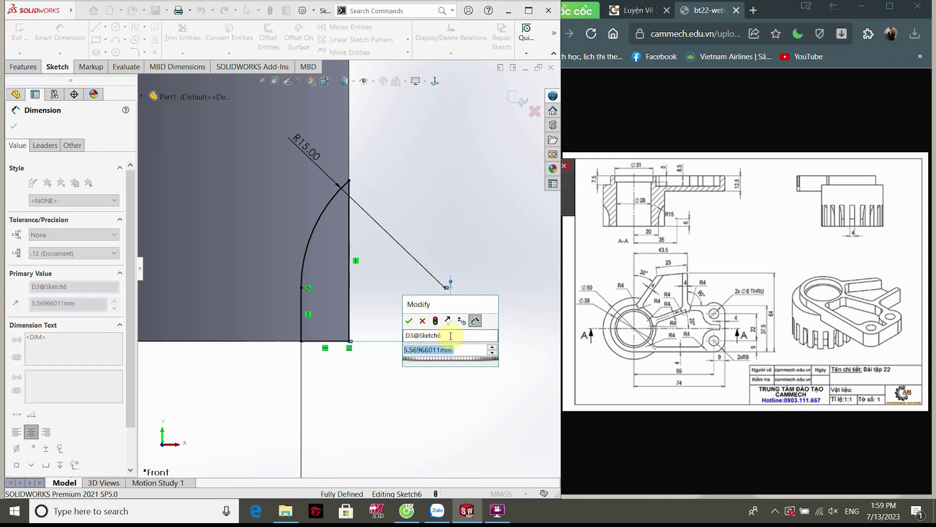
pyautogui.write('6')
pyautogui.press('Return')
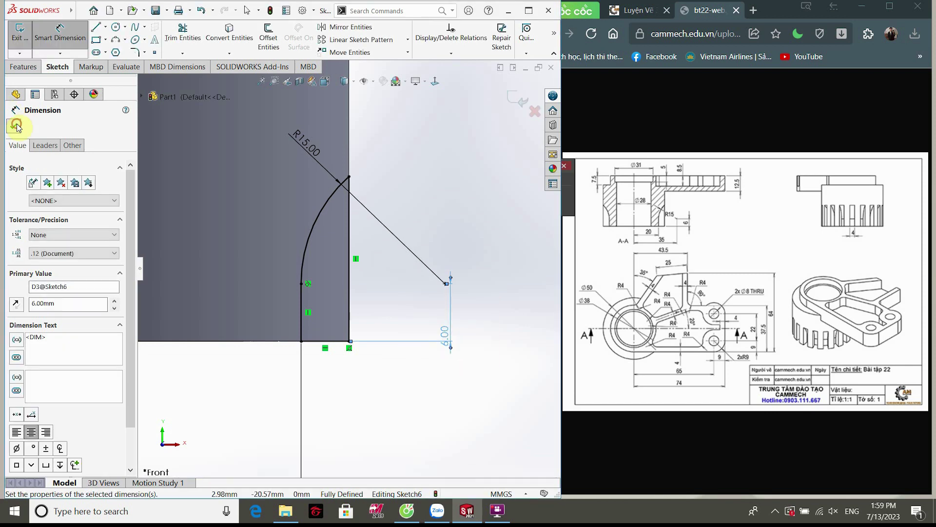
pyautogui.click(17, 126)
pyautogui.scroll(2, 349, 269)
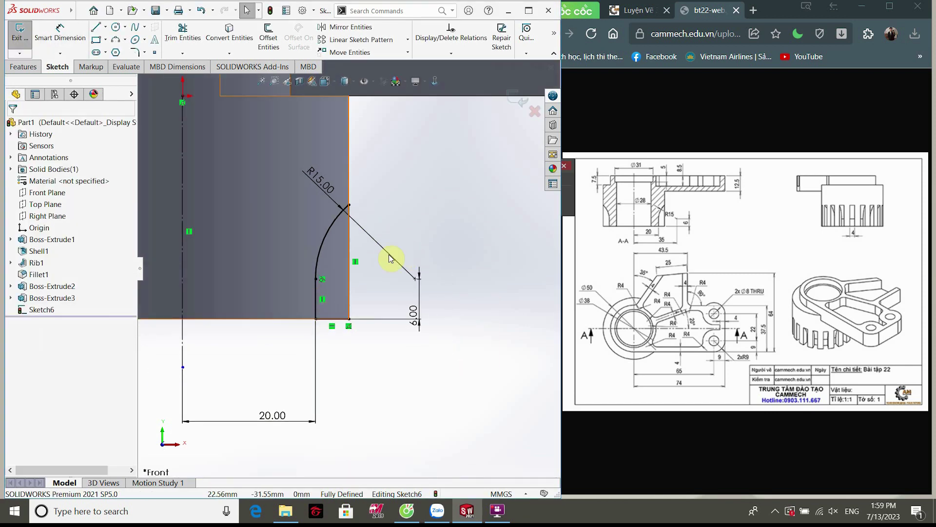
# Step: Cut the profile 4 mm Mid Plane into the ring boss as Cut-Extrude1
pyautogui.moveTo(409, 192)
pyautogui.mouseDown(button='middle')
pyautogui.moveTo(351, 188)
pyautogui.moveTo(363, 213)
pyautogui.mouseUp(button='middle')
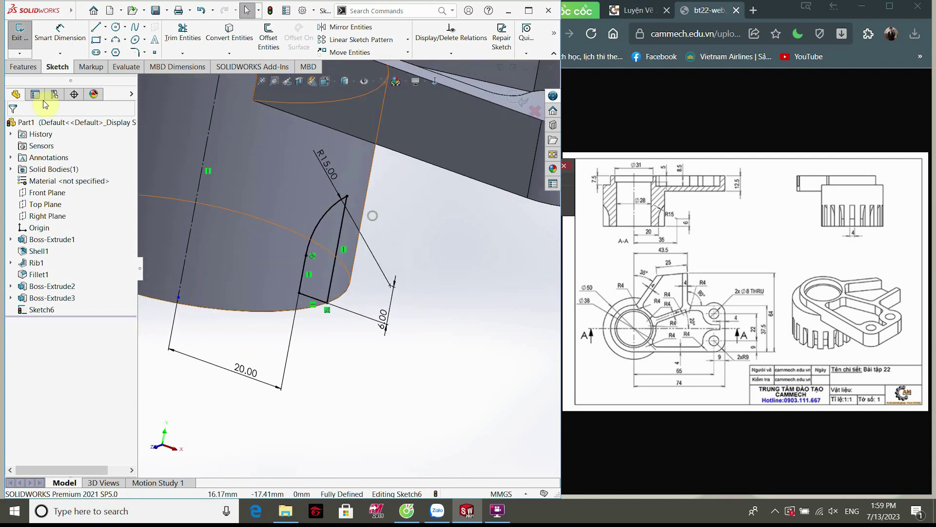
pyautogui.click(25, 67)
pyautogui.click(24, 39)
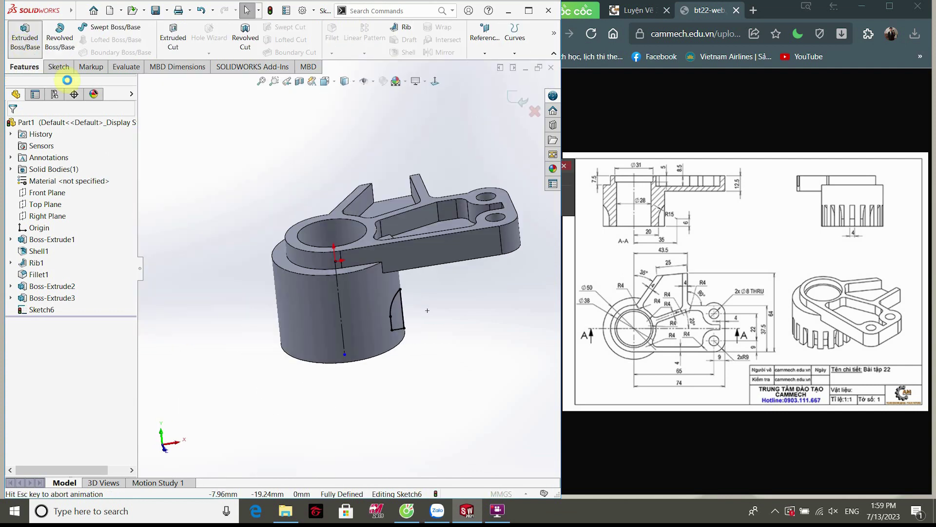
pyautogui.click(28, 127)
pyautogui.click(173, 37)
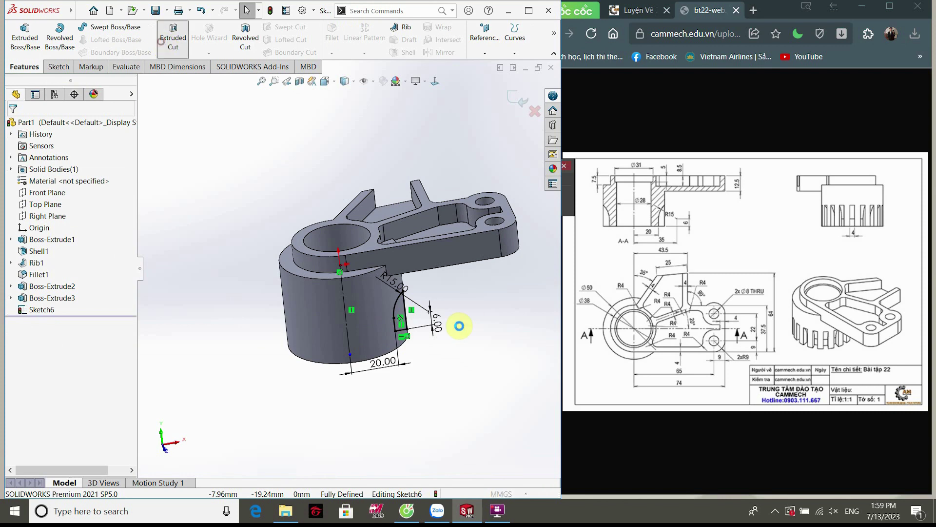
pyautogui.scroll(-3, 417, 314)
pyautogui.moveTo(417, 314); pyautogui.dragTo(364, 331, button='middle')
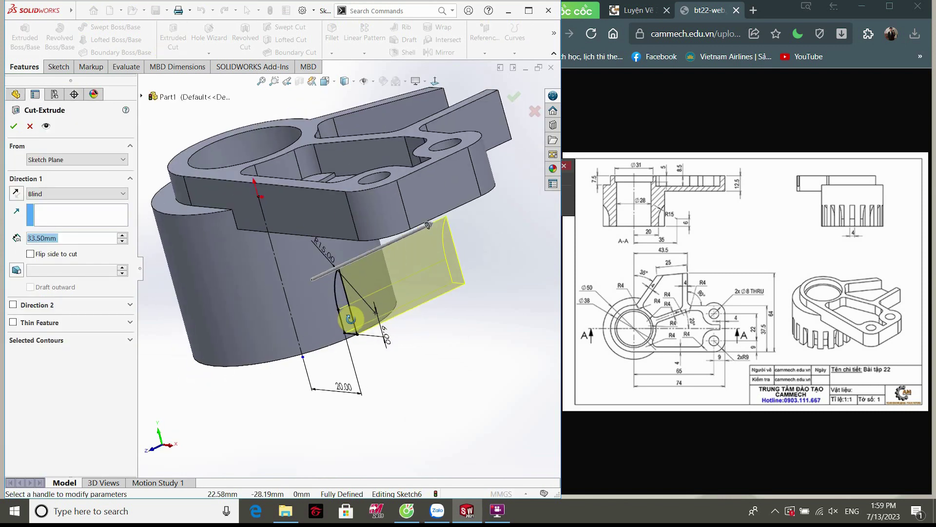
pyautogui.click(69, 193)
pyautogui.click(42, 267)
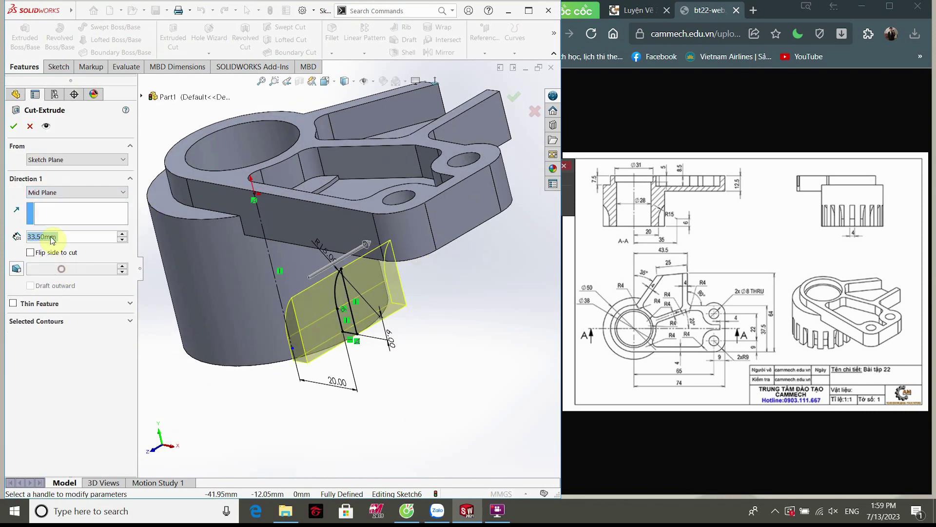
pyautogui.write('4')
pyautogui.press('Return')
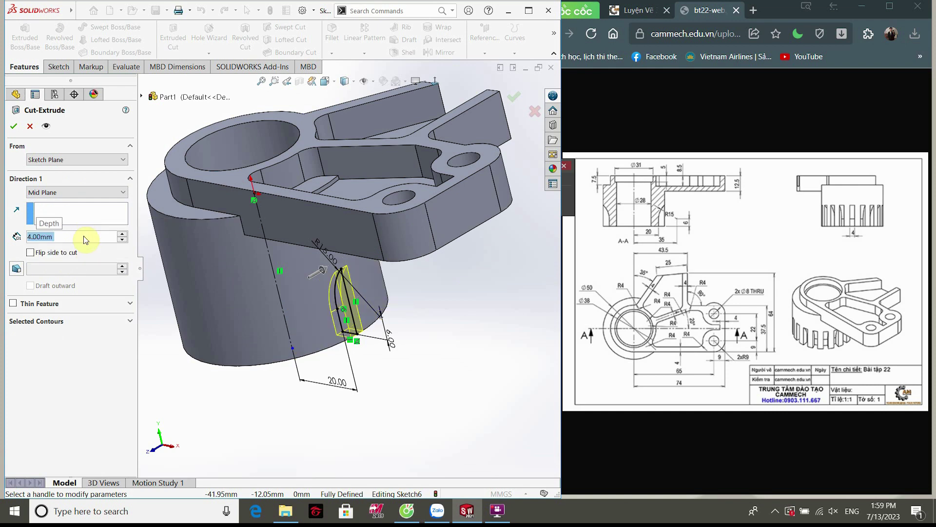
pyautogui.click(13, 128)
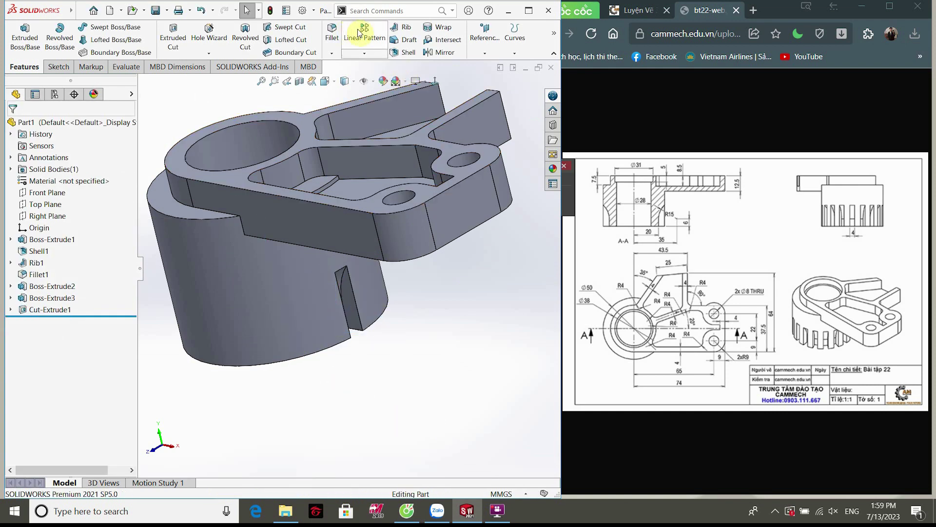
pyautogui.click(368, 51)
# Step: Set up a circular pattern of the Cut-Extrude1 slot about the boss's bottom circular edge
pyautogui.click(374, 80)
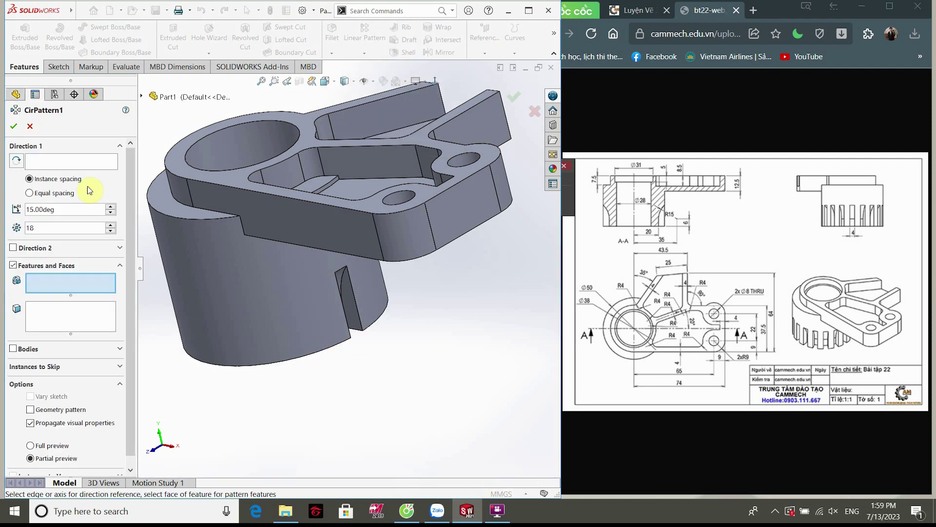
pyautogui.click(79, 163)
pyautogui.click(331, 351)
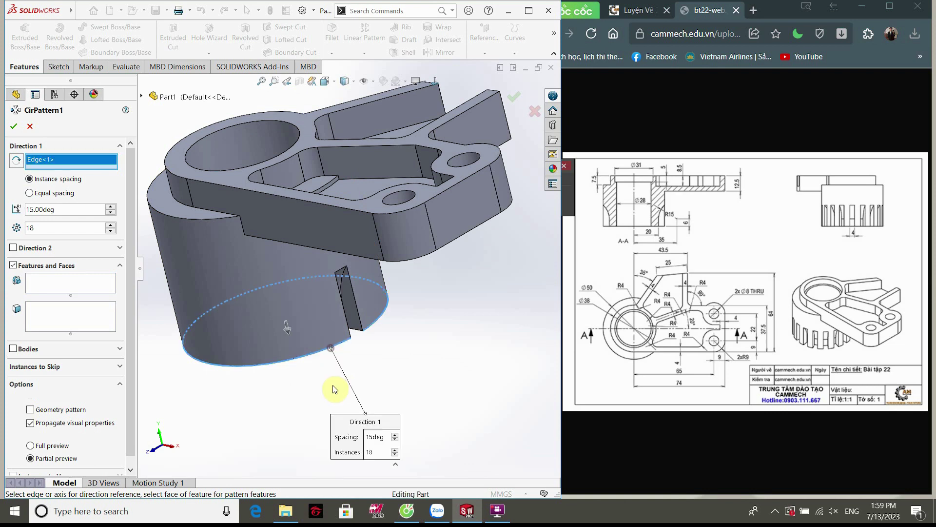
pyautogui.moveTo(273, 393); pyautogui.dragTo(205, 362, button='middle')
pyautogui.click(61, 227)
pyautogui.write('360')
pyautogui.press('Return')
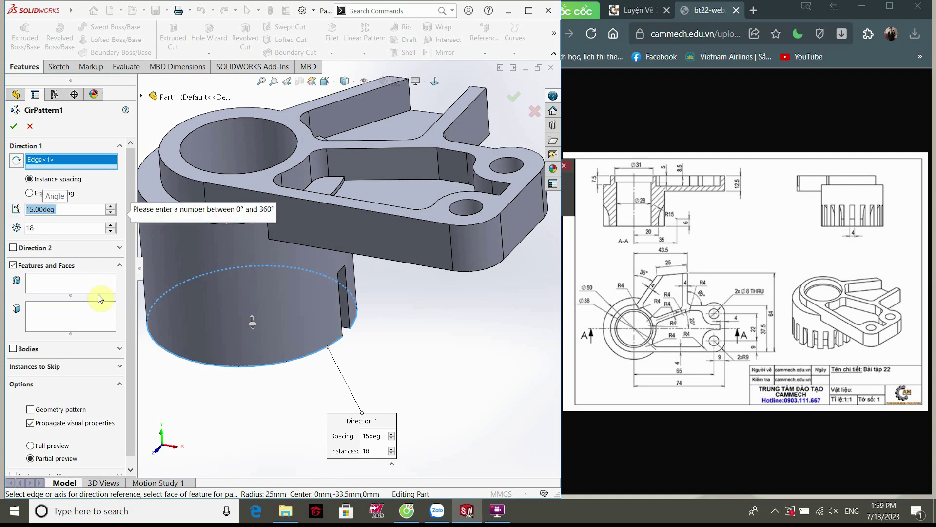
pyautogui.click(100, 277)
pyautogui.click(343, 296)
# Step: Give the slot pattern 18 instances at 20° spacing and accept it
pyautogui.moveTo(268, 358); pyautogui.dragTo(100, 235, button='middle')
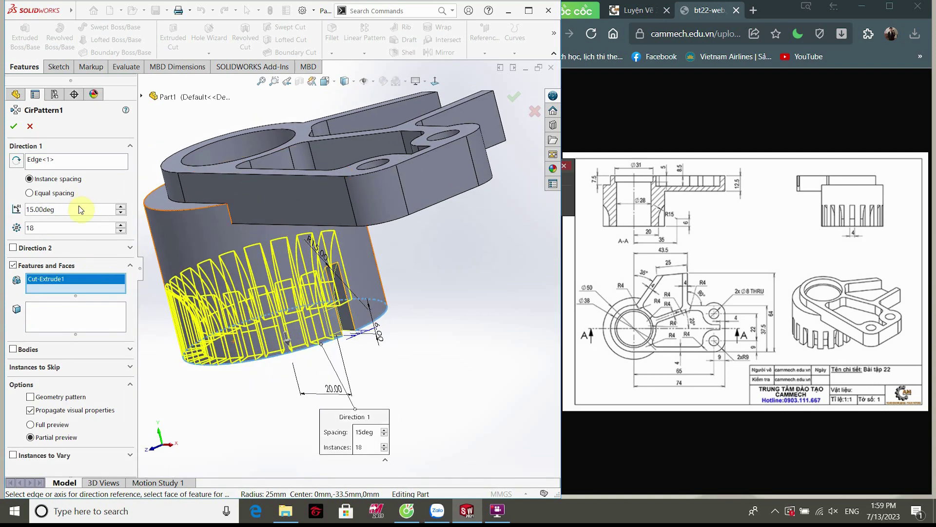
pyautogui.write('360')
pyautogui.press('Return')
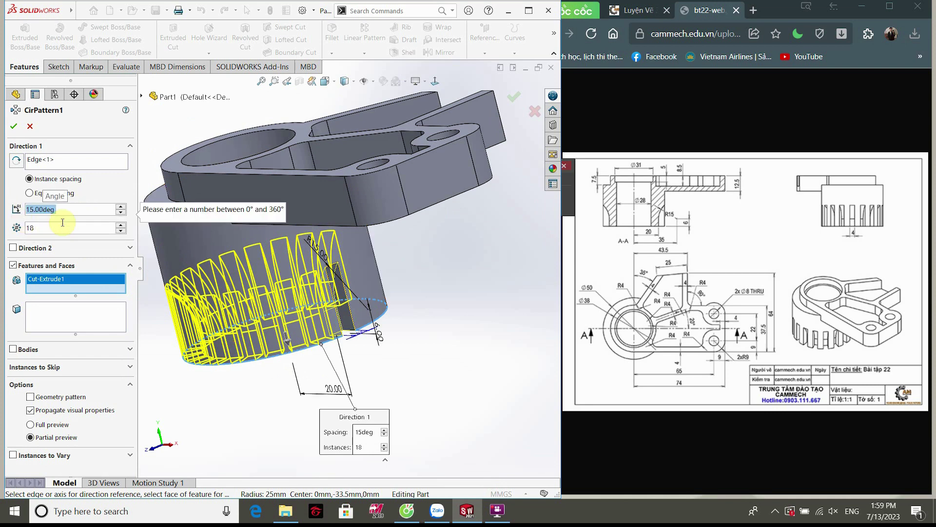
pyautogui.write('18')
pyautogui.press('Return')
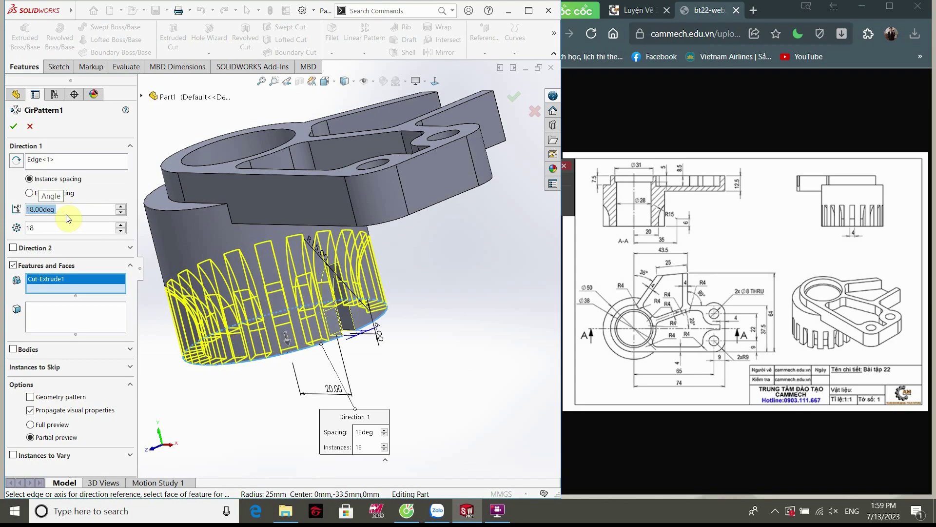
pyautogui.moveTo(512, 335)
pyautogui.mouseDown(button='middle')
pyautogui.moveTo(408, 341)
pyautogui.moveTo(389, 382)
pyautogui.moveTo(444, 360)
pyautogui.moveTo(439, 329)
pyautogui.moveTo(382, 324)
pyautogui.moveTo(447, 369)
pyautogui.moveTo(404, 358)
pyautogui.moveTo(389, 339)
pyautogui.moveTo(416, 335)
pyautogui.mouseUp(button='middle')
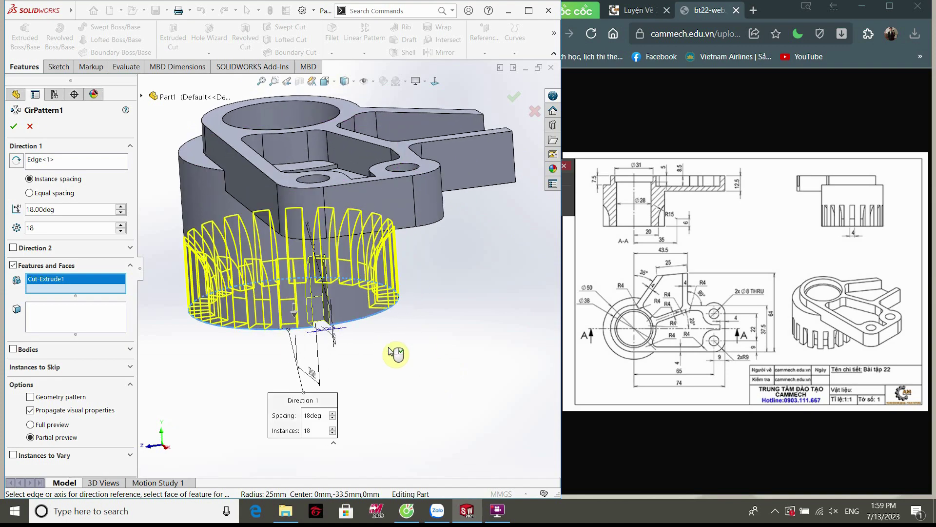
pyautogui.click(120, 206)
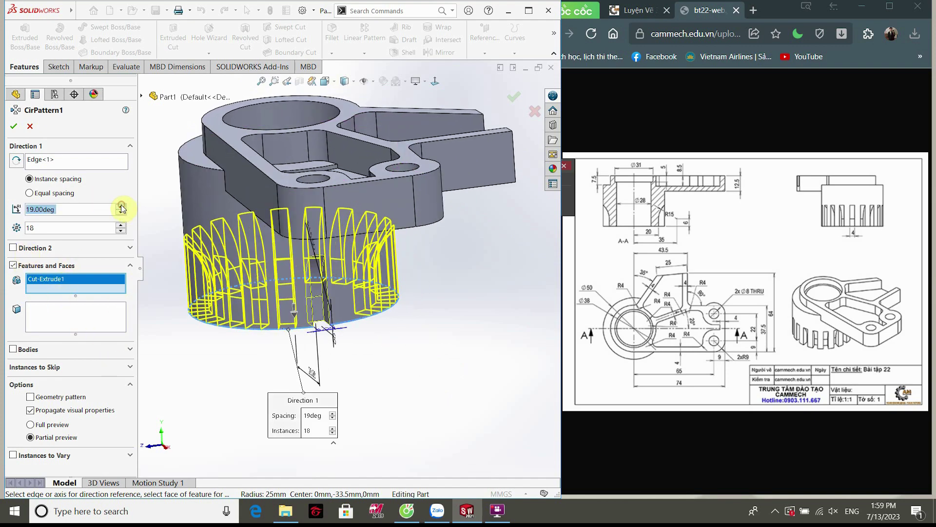
pyautogui.moveTo(390, 363)
pyautogui.mouseDown(button='middle')
pyautogui.moveTo(379, 425)
pyautogui.moveTo(402, 385)
pyautogui.moveTo(386, 334)
pyautogui.moveTo(397, 339)
pyautogui.mouseUp(button='middle')
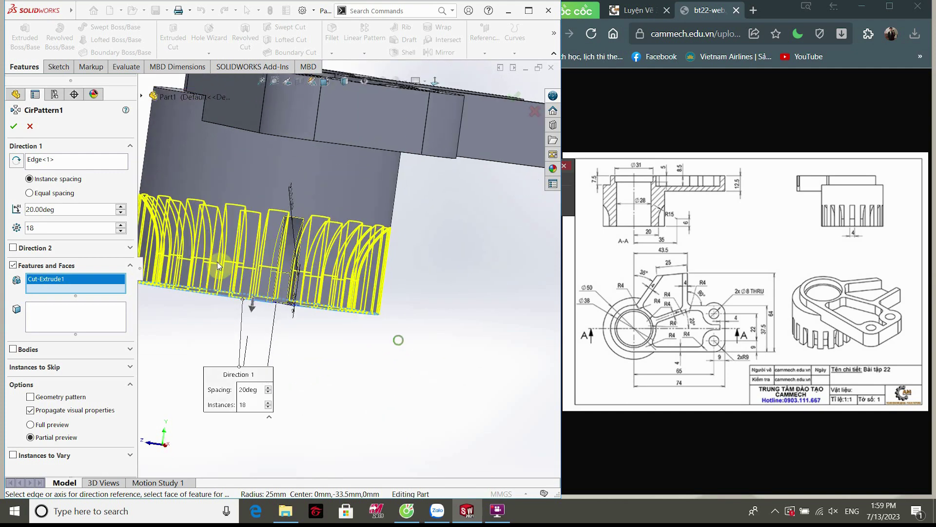
pyautogui.click(15, 127)
pyautogui.moveTo(444, 356)
pyautogui.mouseDown(button='middle')
pyautogui.moveTo(366, 353)
pyautogui.moveTo(468, 324)
pyautogui.moveTo(456, 351)
pyautogui.moveTo(357, 235)
pyautogui.mouseUp(button='middle')
pyautogui.press('f')
pyautogui.moveTo(359, 288)
pyautogui.mouseDown(button='middle')
pyautogui.moveTo(363, 310)
pyautogui.moveTo(314, 358)
pyautogui.moveTo(291, 357)
pyautogui.moveTo(361, 318)
pyautogui.moveTo(331, 370)
pyautogui.moveTo(376, 306)
pyautogui.moveTo(330, 292)
pyautogui.moveTo(360, 218)
pyautogui.mouseUp(button='middle')
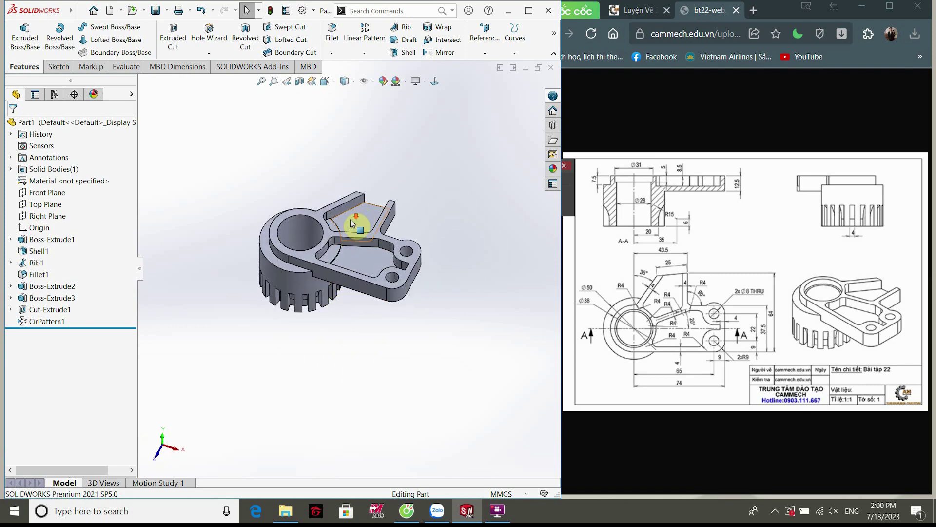
# Step: Sketch a circle centred at the origin on the ring boss's top face
pyautogui.scroll(-2, 334, 255)
pyautogui.scroll(-2, 326, 244)
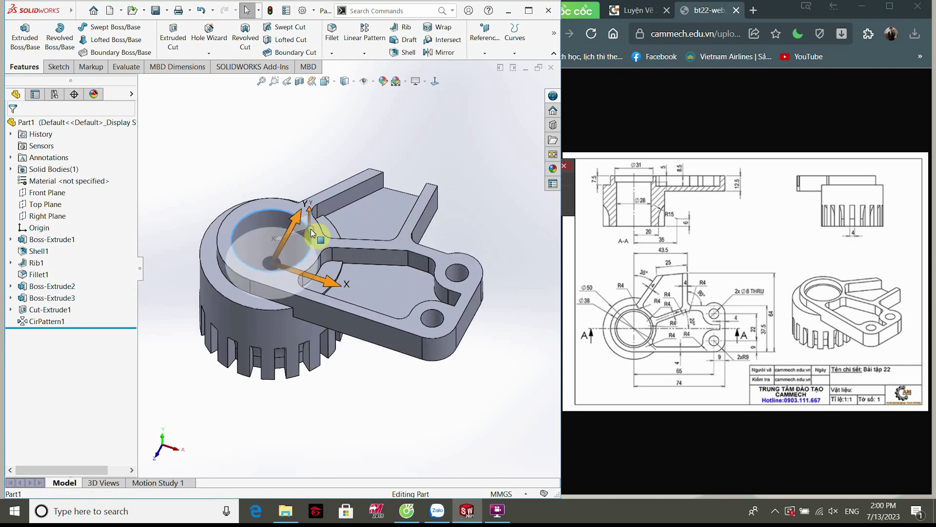
pyautogui.click(322, 241)
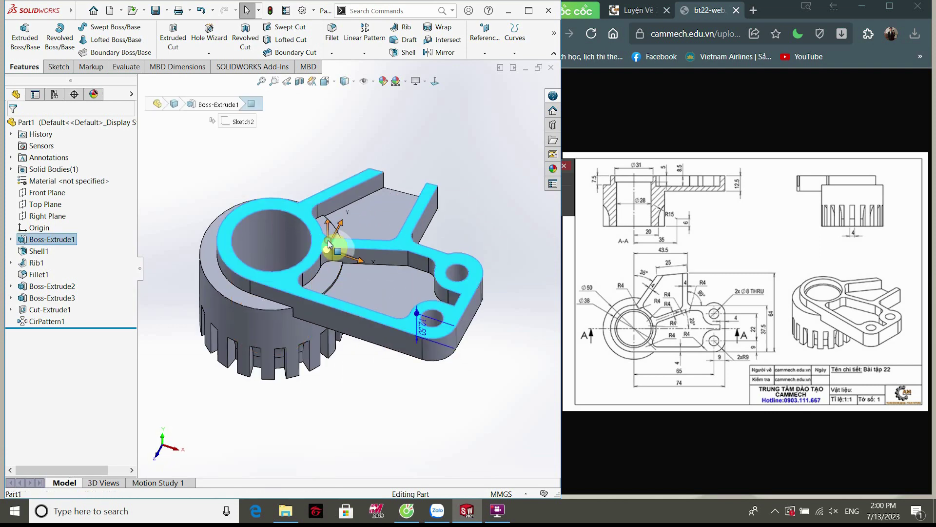
pyautogui.click(371, 212)
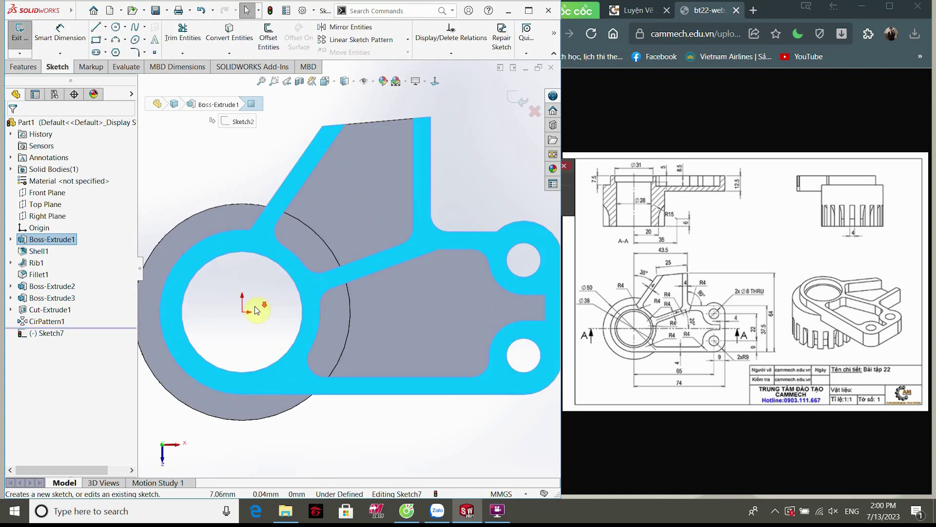
pyautogui.scroll(-3, 292, 298)
pyautogui.scroll(3, 254, 229)
pyautogui.click(231, 166)
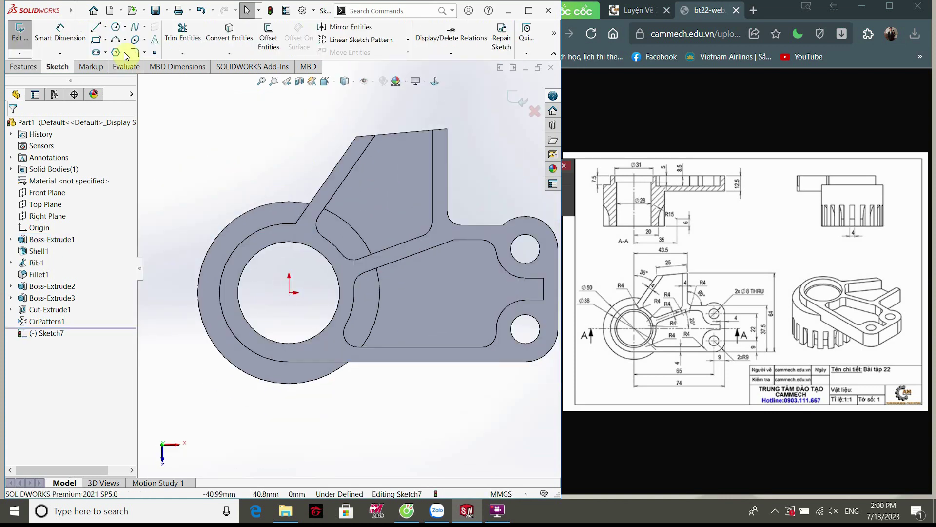
pyautogui.click(115, 28)
pyautogui.click(289, 293)
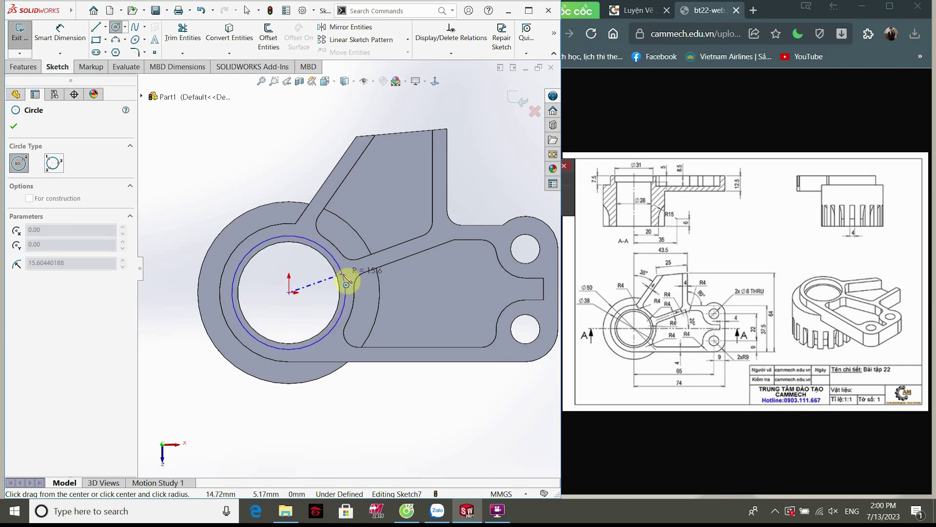
pyautogui.click(344, 273)
# Step: Dimension the circle to Ø31 and cut it 5 mm deep into the boss
pyautogui.click(69, 47)
pyautogui.click(273, 241)
pyautogui.click(223, 181)
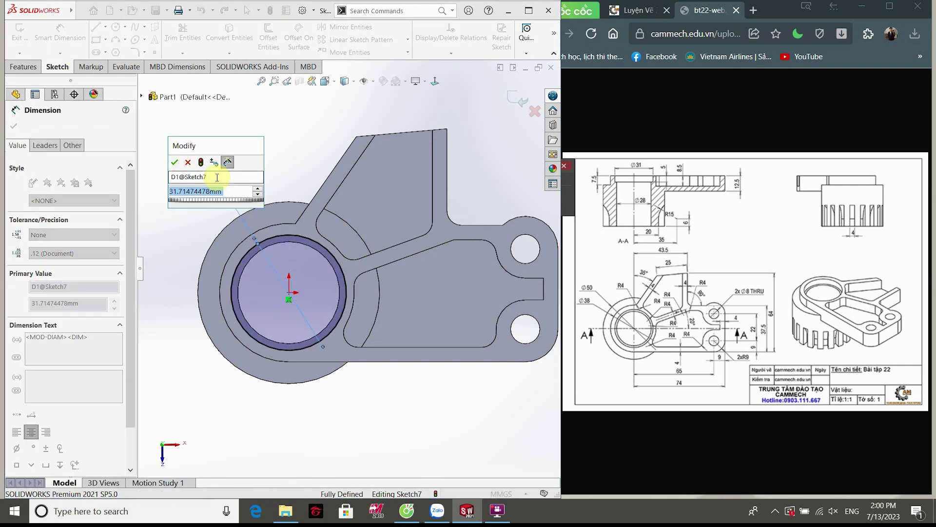
pyautogui.write('31')
pyautogui.press('Return')
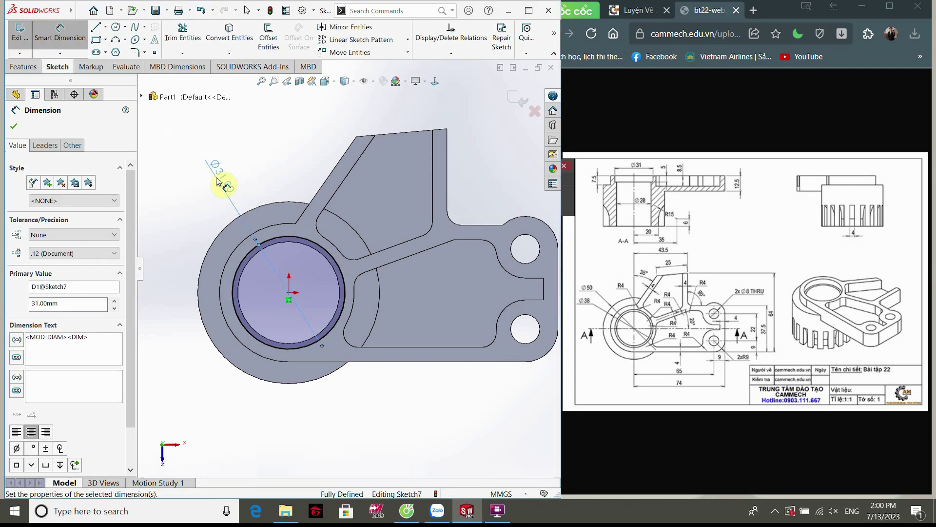
pyautogui.click(12, 127)
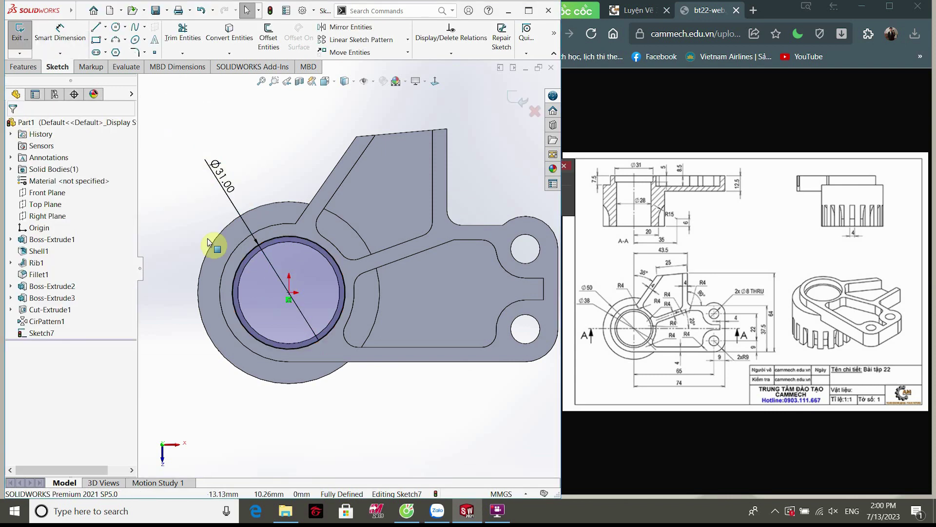
pyautogui.click(23, 67)
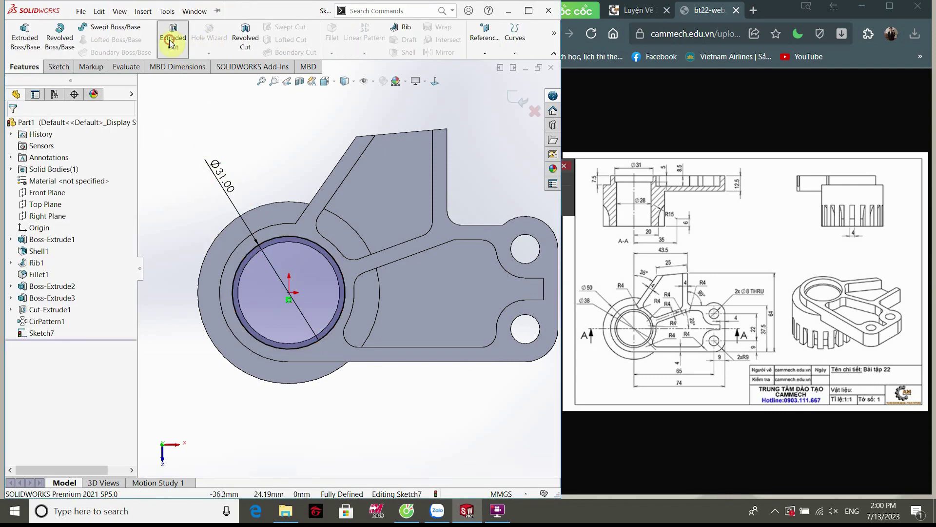
pyautogui.click(171, 44)
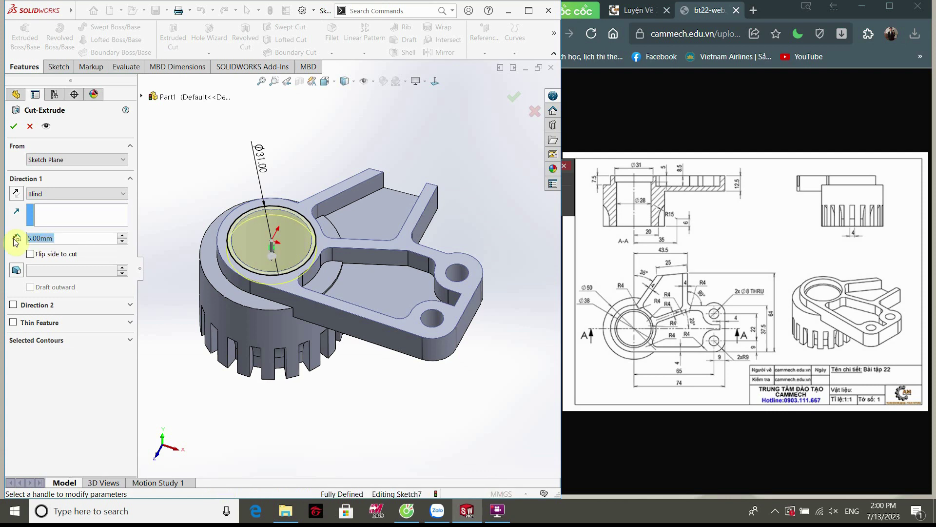
pyautogui.click(13, 129)
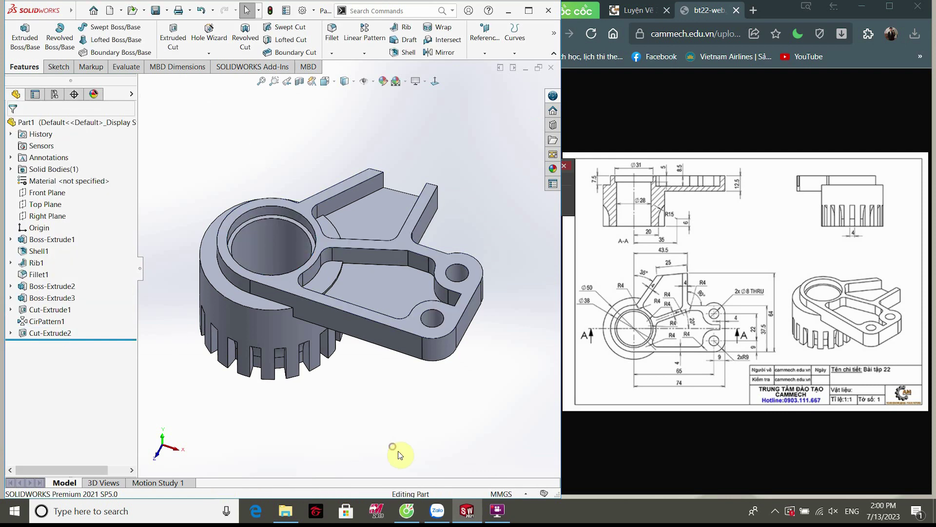
# Step: Sketch on the pad face and convert both curved pad outlines into the sketch
pyautogui.click(334, 233)
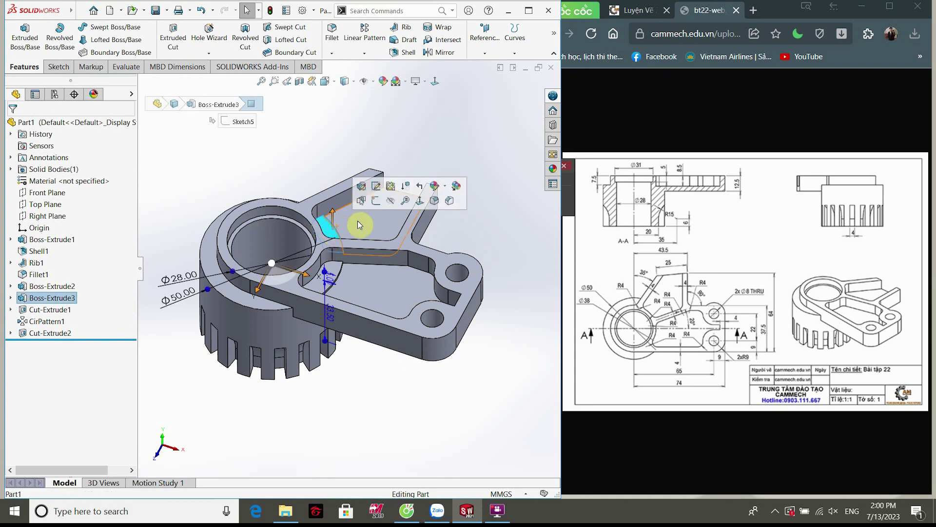
pyautogui.click(376, 200)
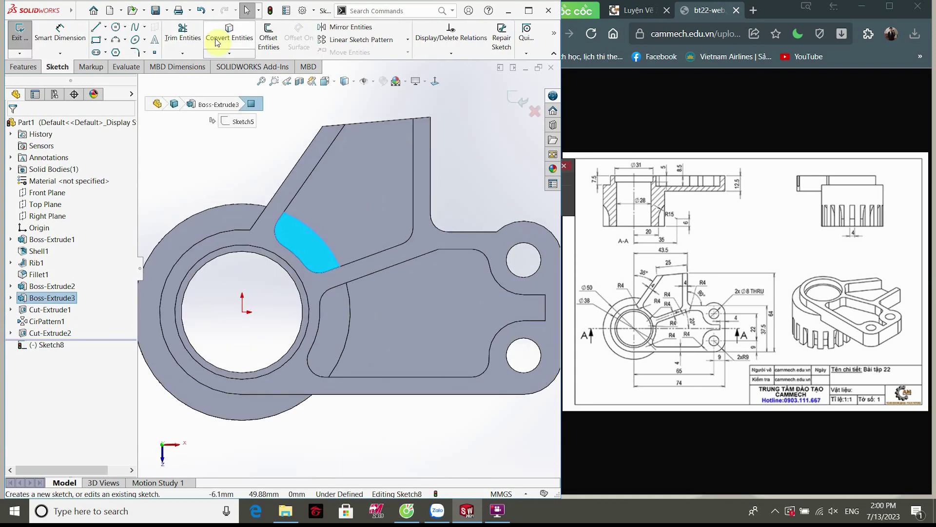
pyautogui.click(234, 39)
pyautogui.click(342, 341)
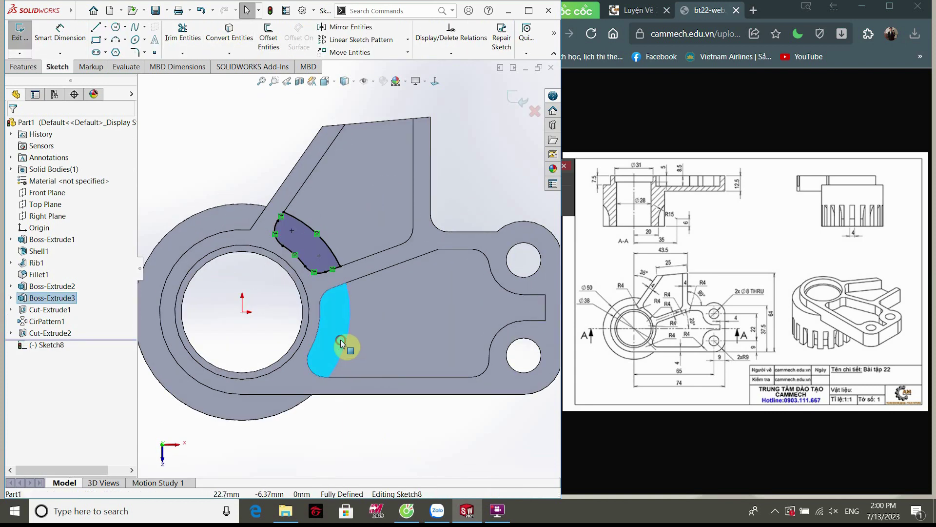
pyautogui.click(238, 43)
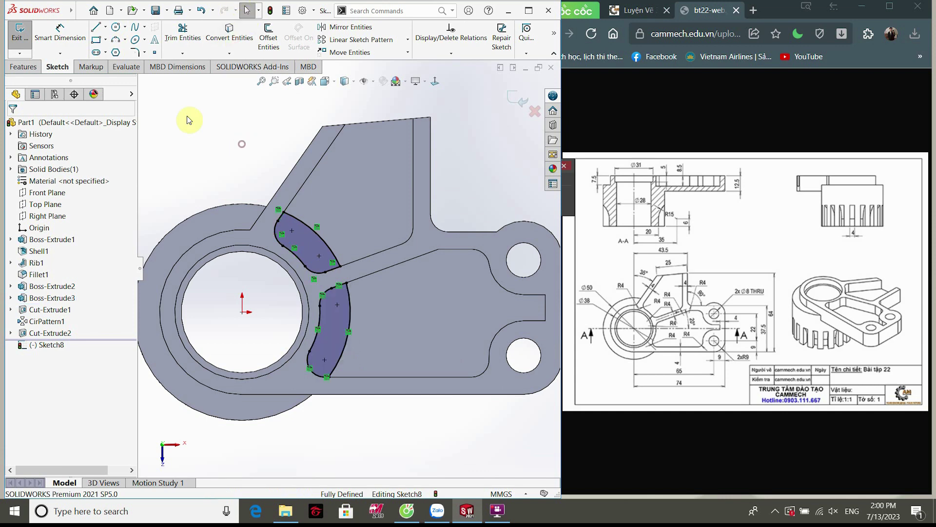
# Step: Extrude-cut both pad outlines 1 mm deep into the part
pyautogui.click(41, 66)
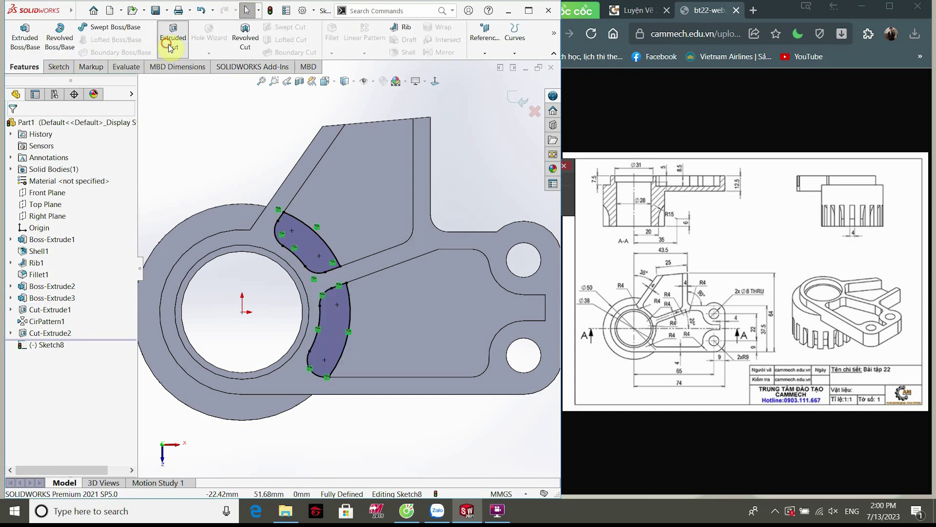
pyautogui.click(169, 47)
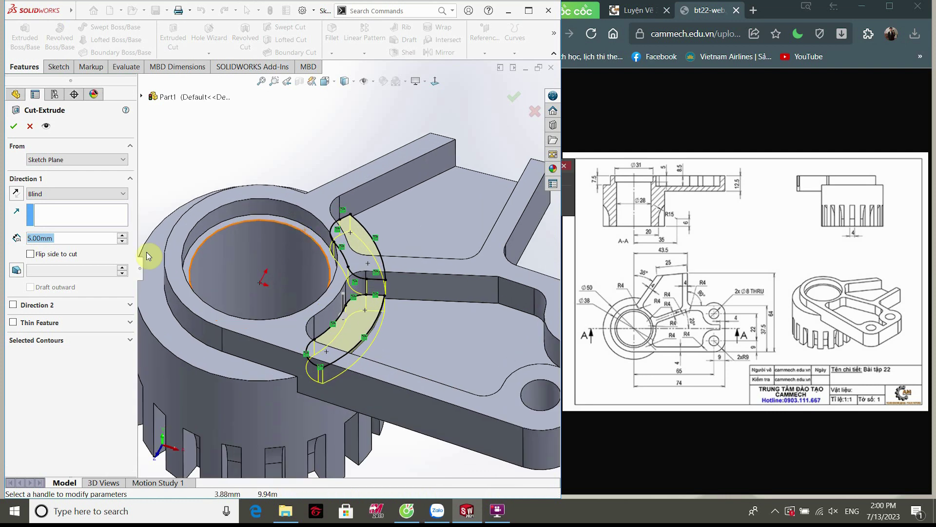
pyautogui.write('1')
pyautogui.press('Return')
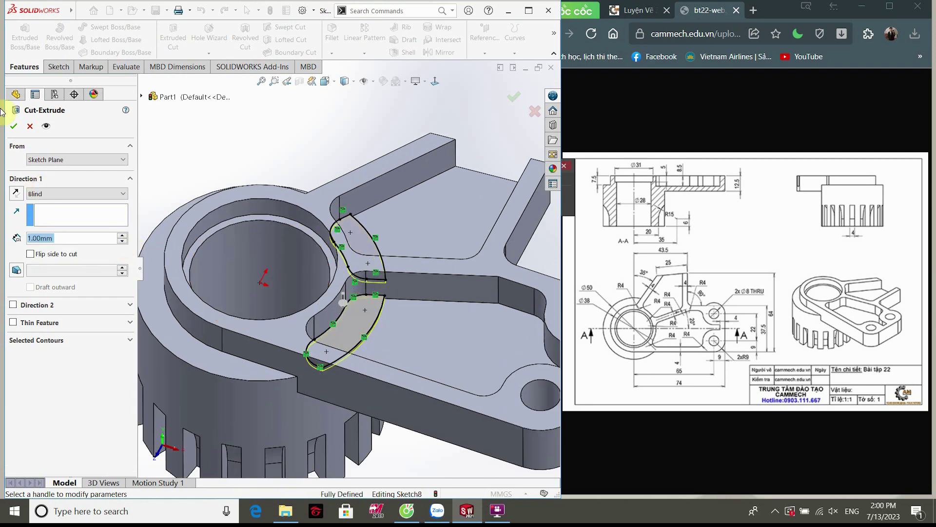
pyautogui.click(15, 124)
pyautogui.scroll(3, 370, 280)
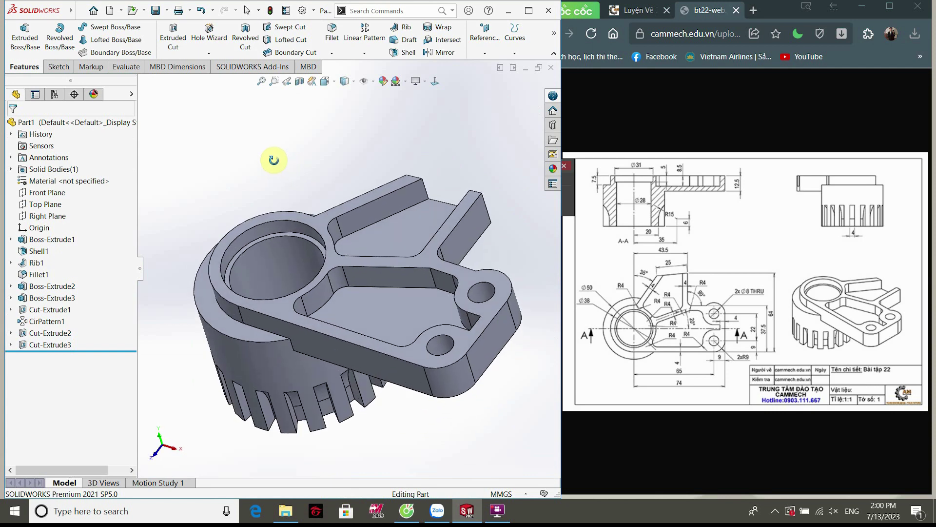
pyautogui.scroll(2, 276, 164)
pyautogui.moveTo(283, 189)
pyautogui.mouseDown(button='middle')
pyautogui.moveTo(299, 134)
pyautogui.moveTo(335, 163)
pyautogui.moveTo(324, 230)
pyautogui.moveTo(335, 203)
pyautogui.moveTo(301, 170)
pyautogui.moveTo(305, 203)
pyautogui.mouseUp(button='middle')
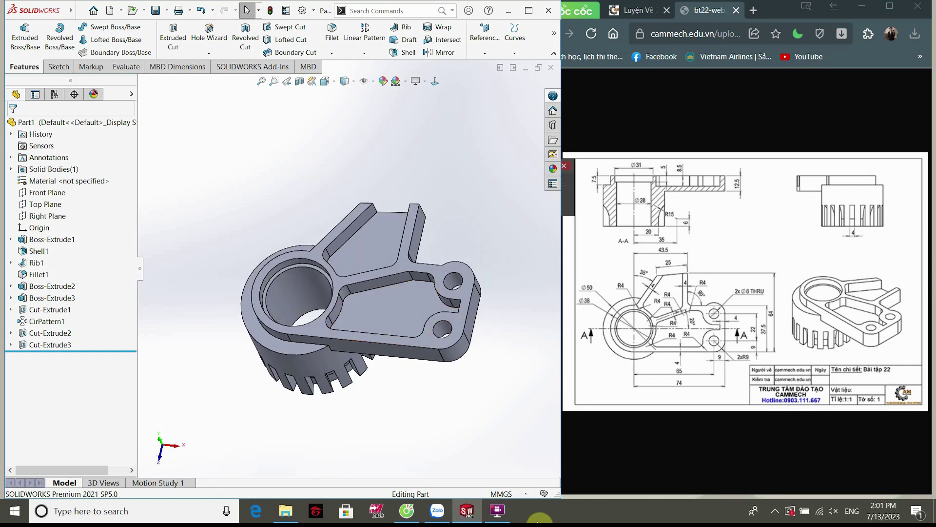